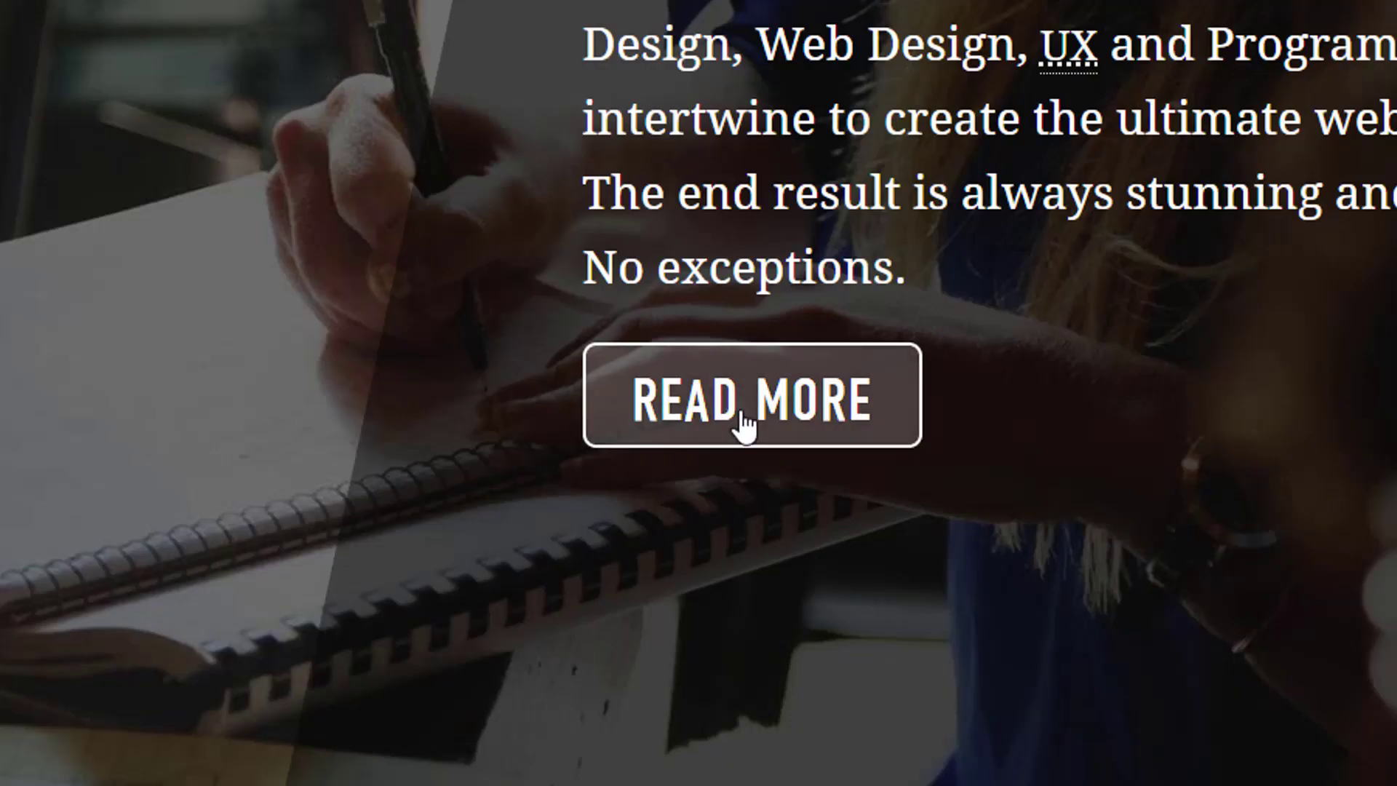
Open the agency's full page via READ MORE and scroll past Web Design & Development and Our Quality.
left_click(745, 425)
scroll(676, 499, "down", 5)
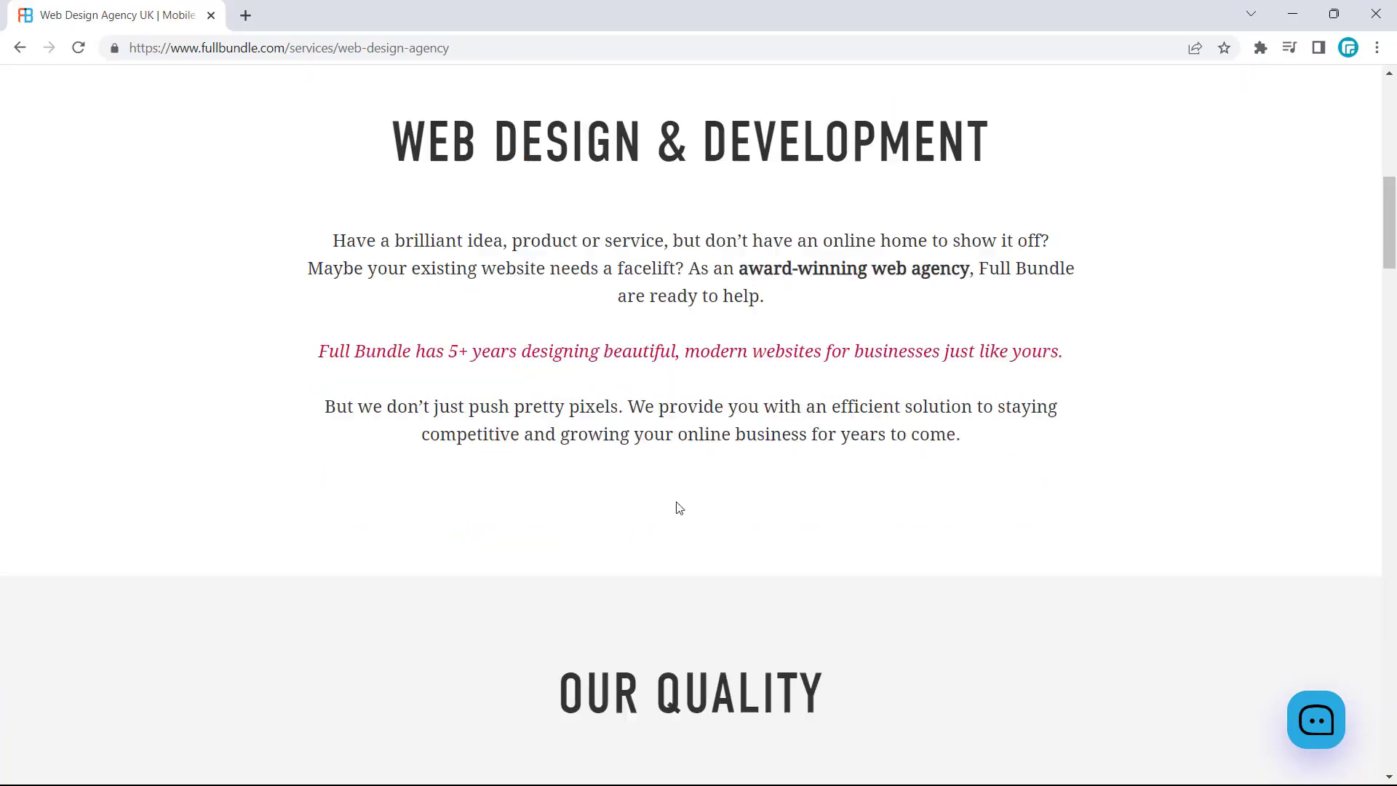
scroll(677, 507, "down", 10)
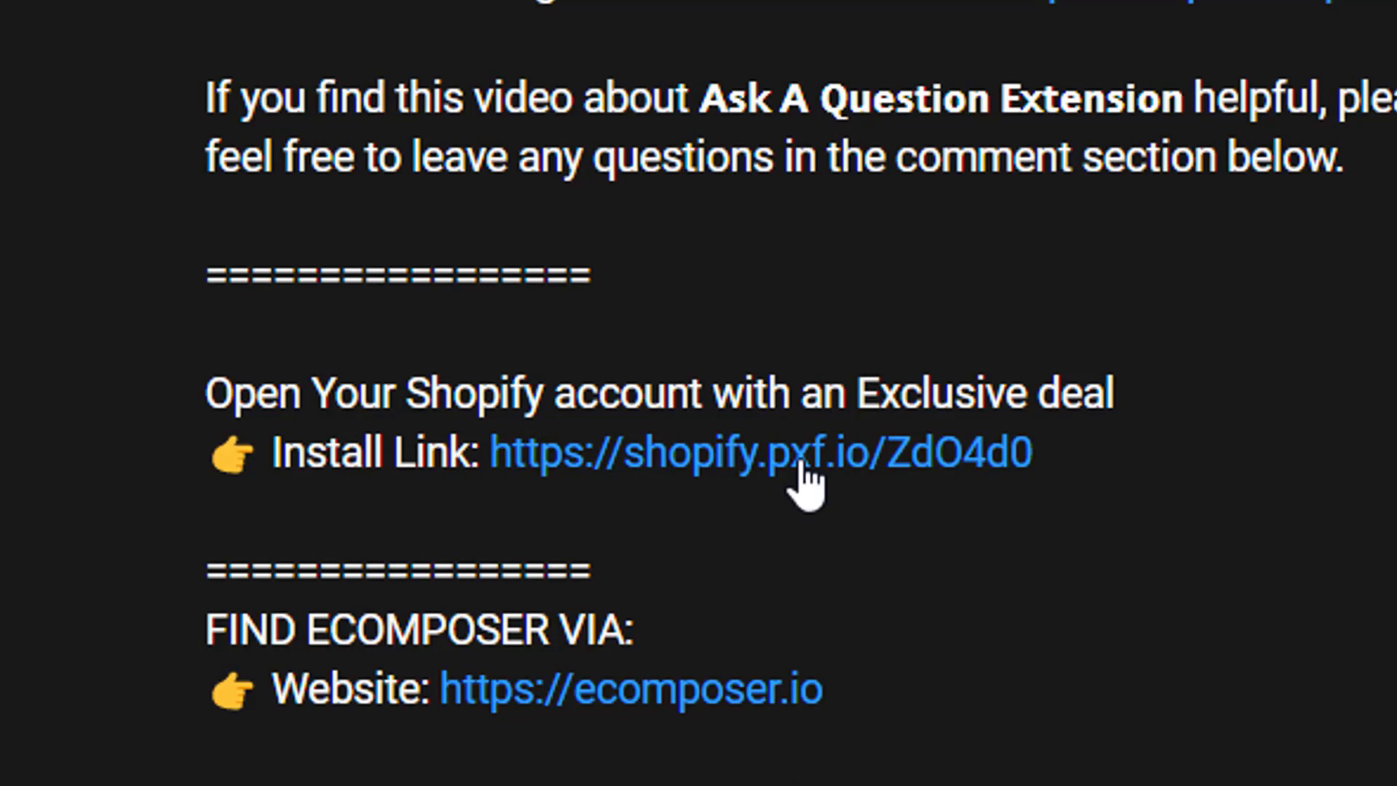
Follow the Shopify Install Link in the video description to the free-trial page.
left_click(803, 469)
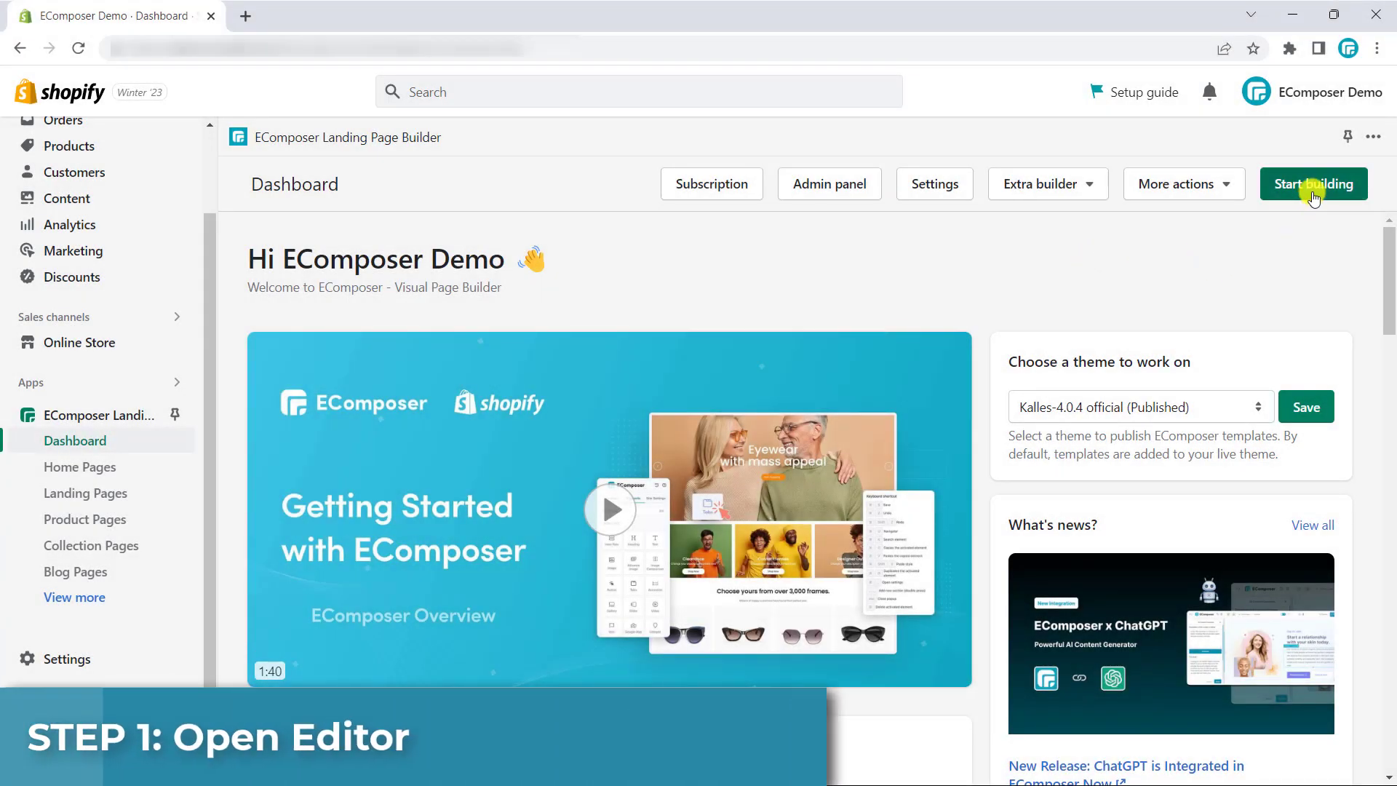
Launch the EComposer editor and show the Landing Pages list.
left_click(1313, 185)
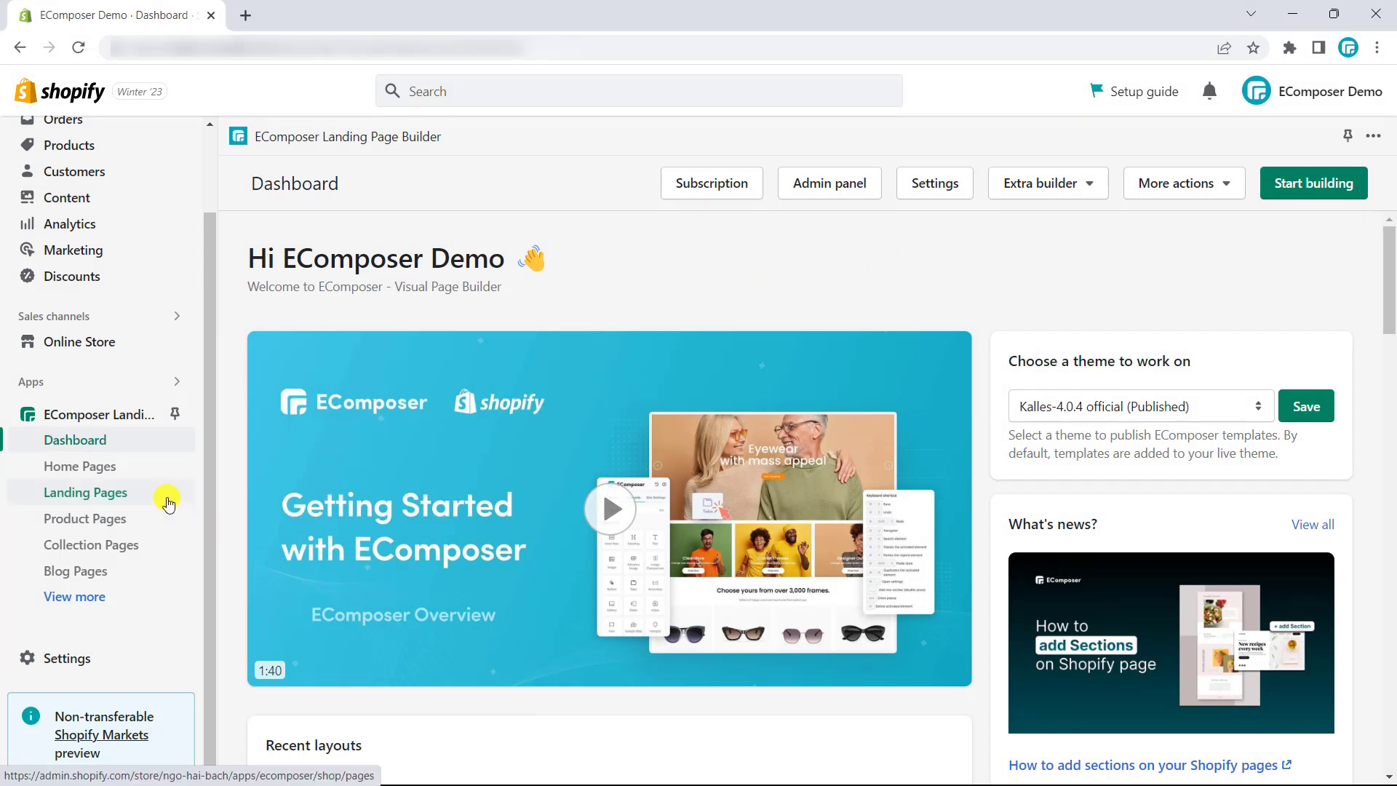
left_click(168, 504)
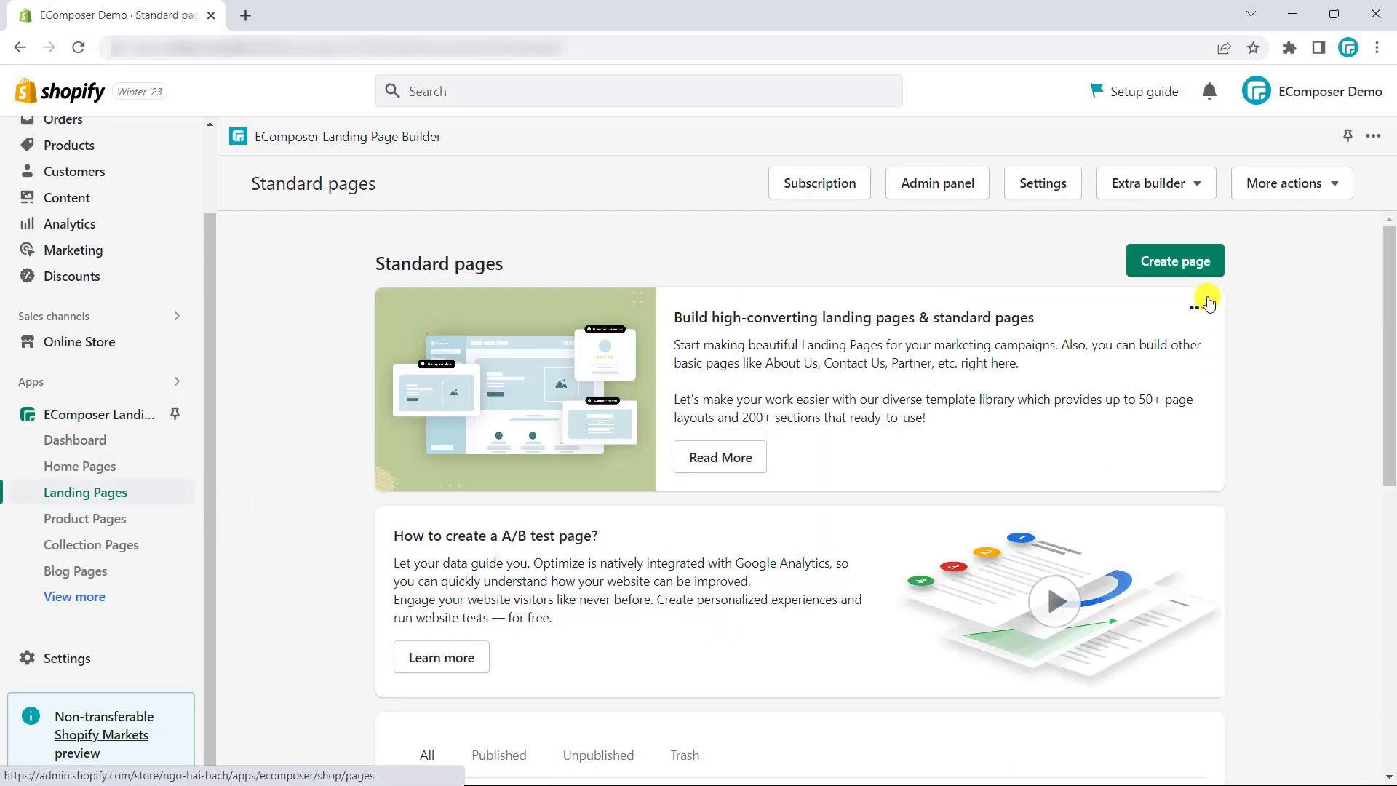
Create a new page from the Speaker Landing template and open it in the builder.
left_click(1214, 275)
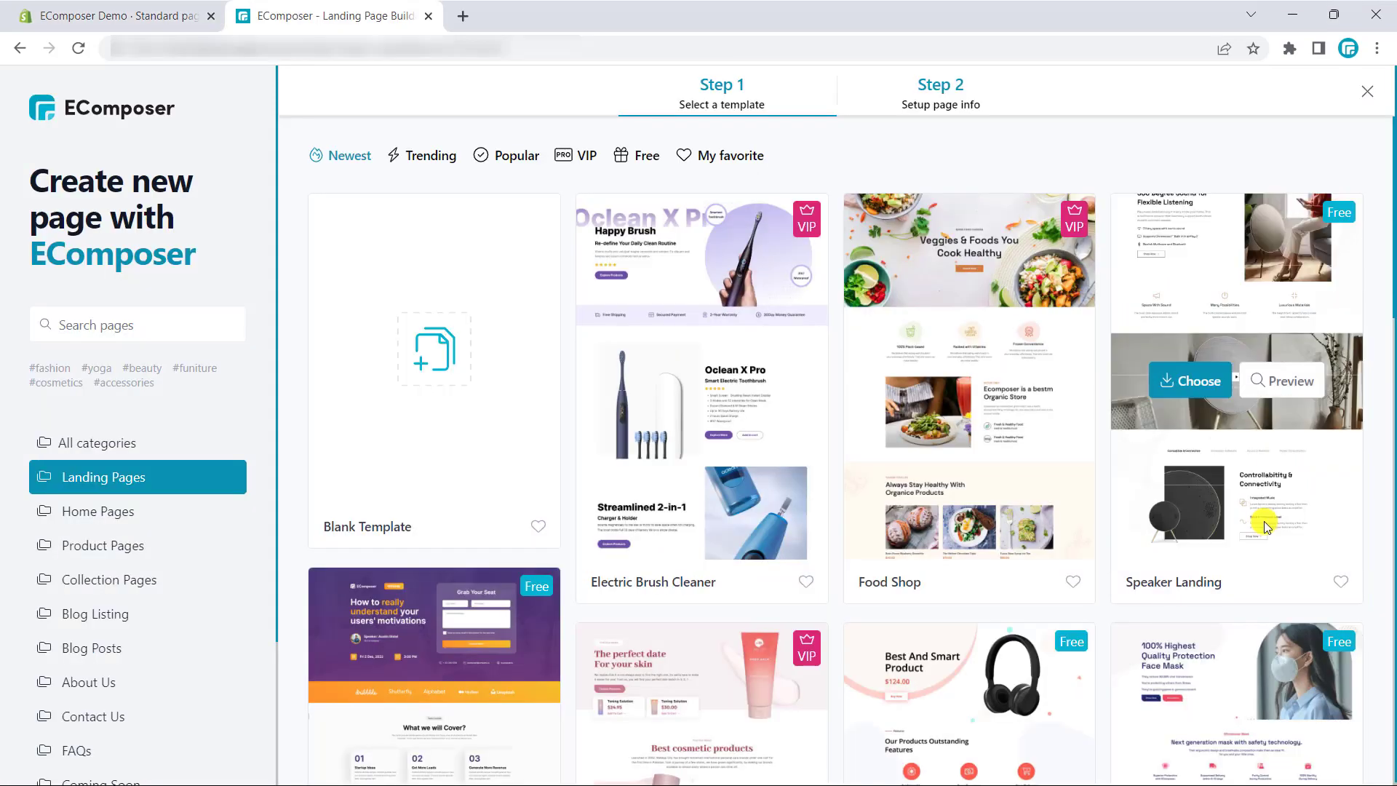
scroll(1204, 524, "down", 3)
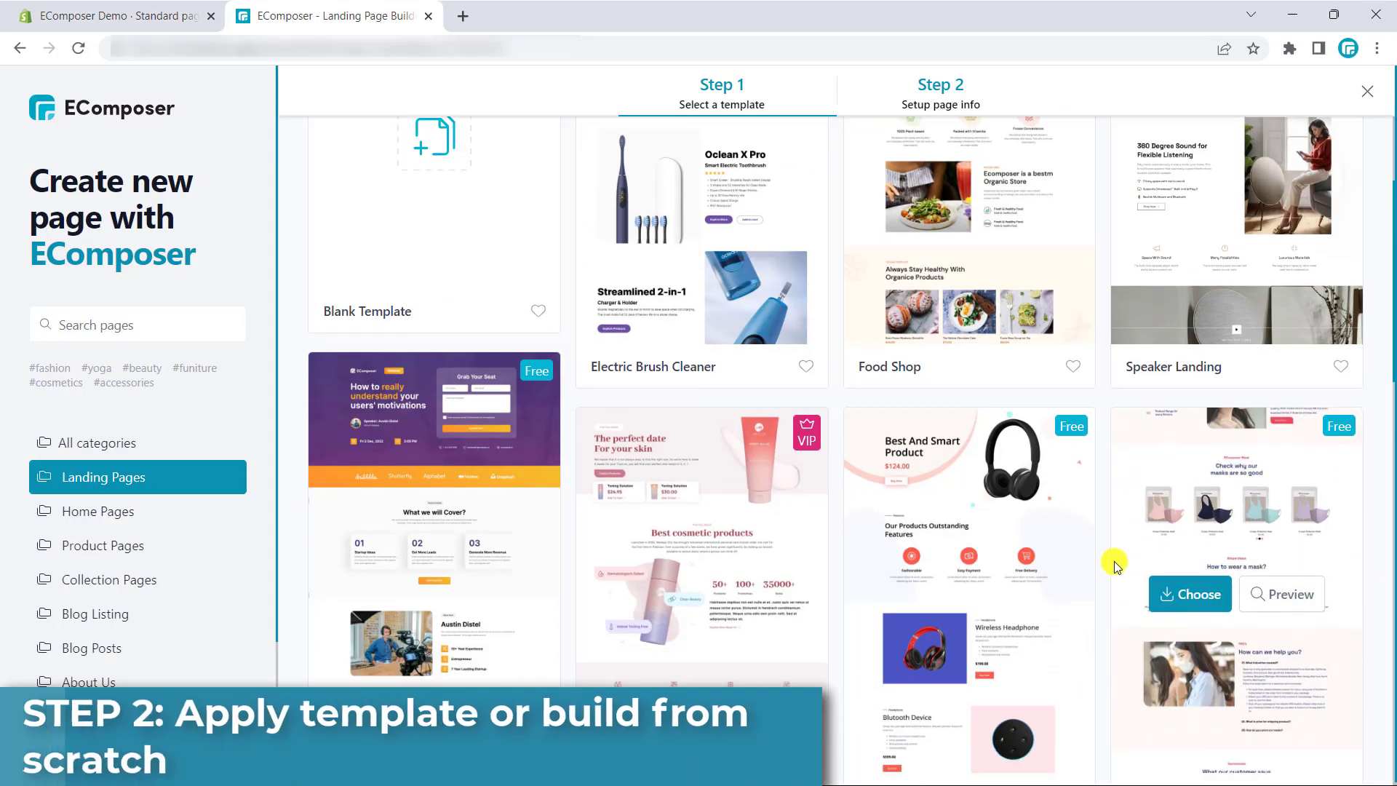
scroll(1113, 565, "down", 1)
scroll(1310, 575, "down", 5)
scroll(1314, 547, "up", 10)
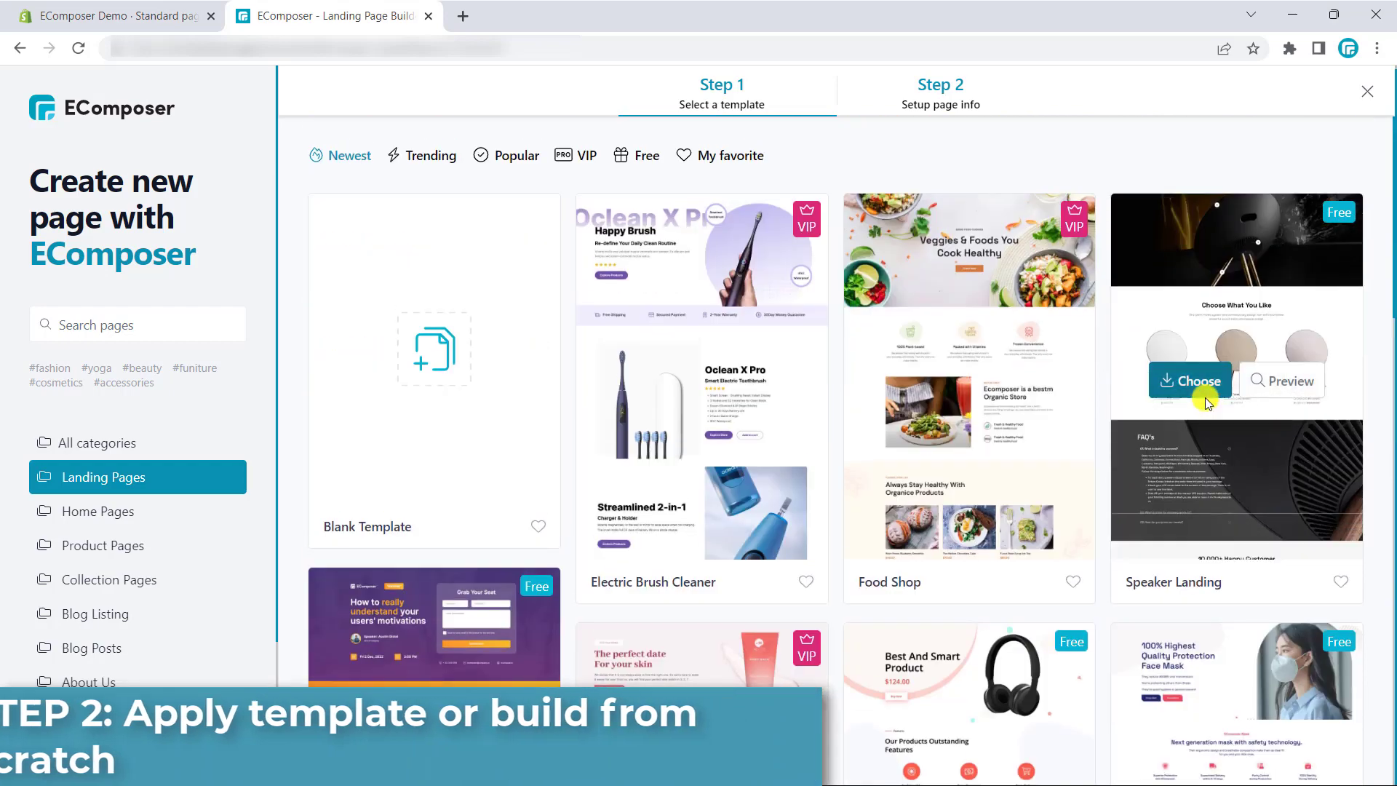
left_click(1183, 385)
left_click(1070, 750)
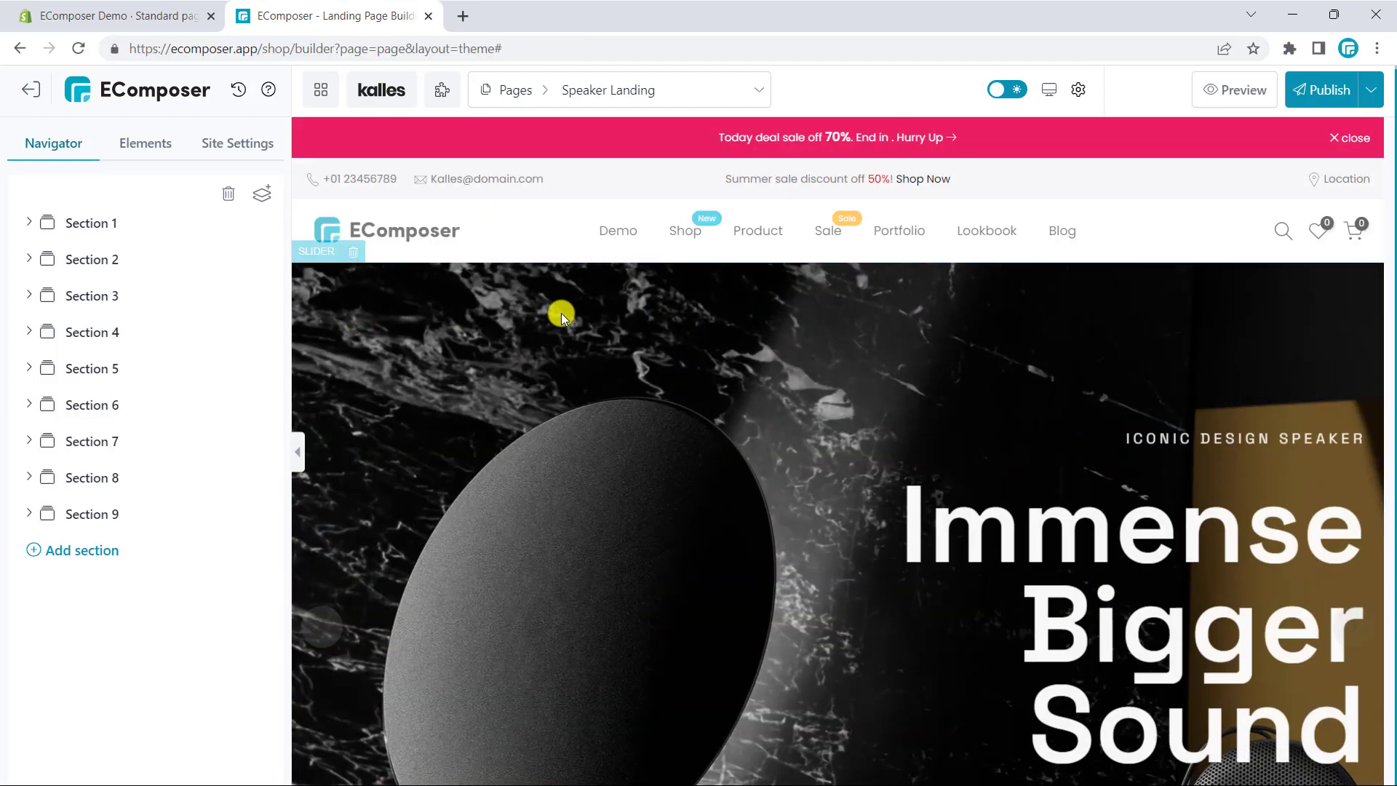
Replace the hero slider's Slide 1 background with a different image.
left_click(561, 313)
left_click(73, 373)
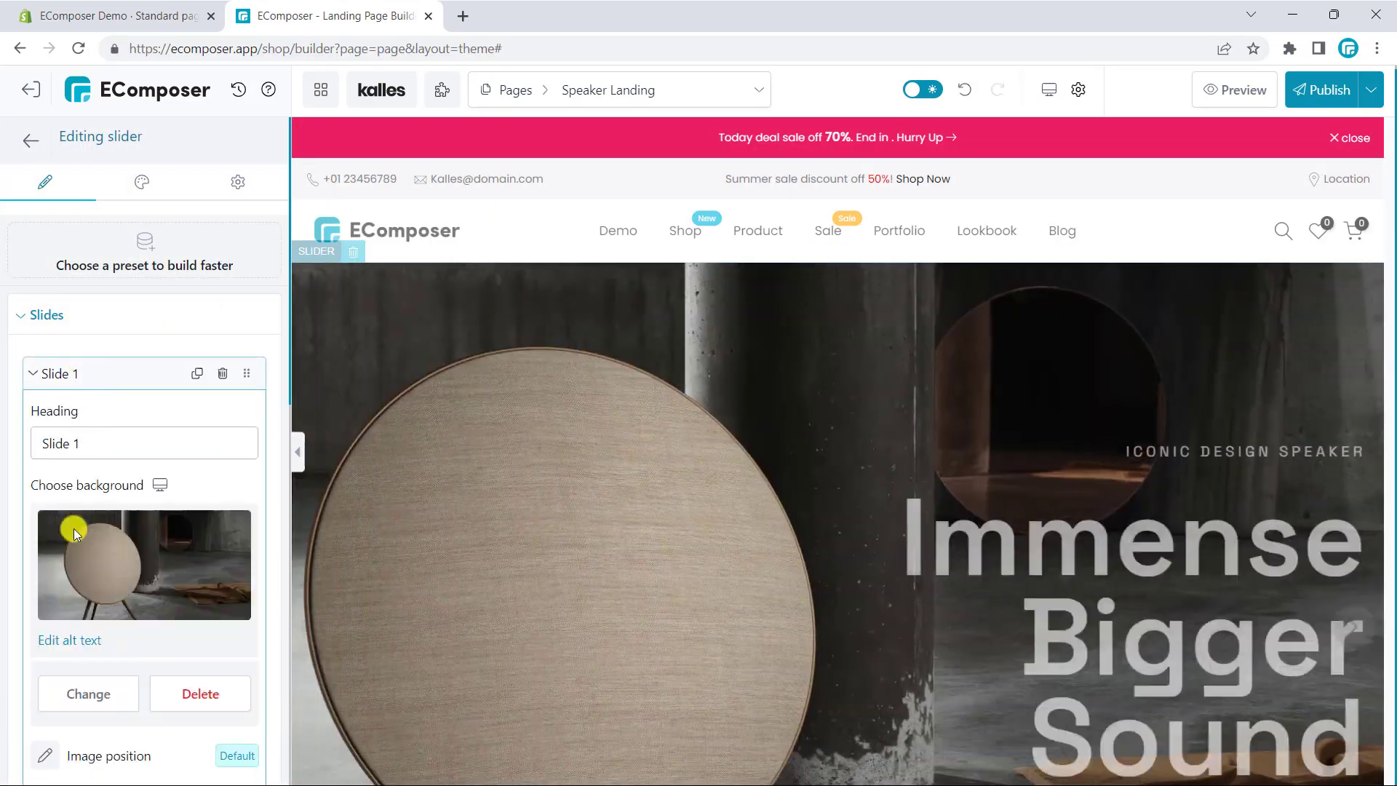
left_click(88, 694)
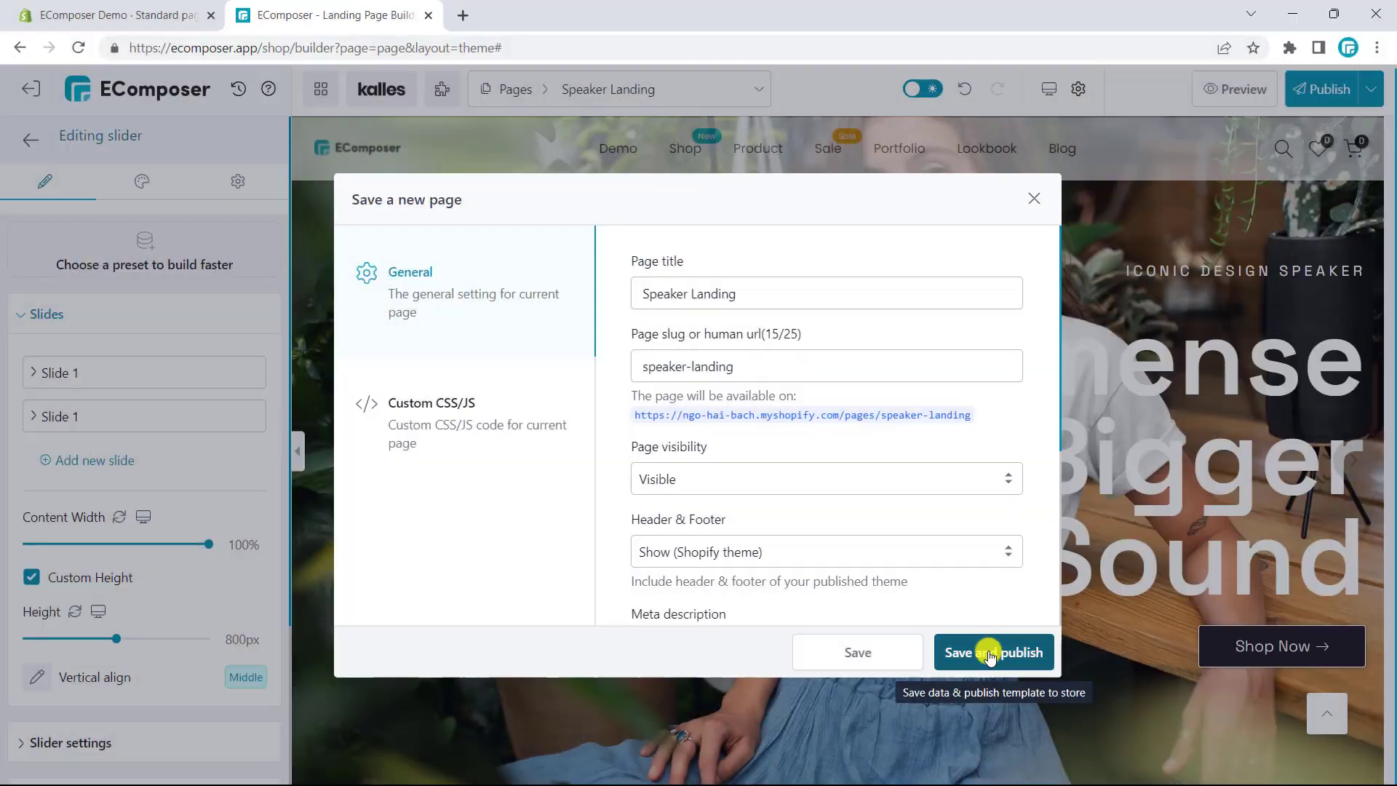
Save and publish the page, then view it live and scroll through it.
left_click(985, 565)
left_click(877, 538)
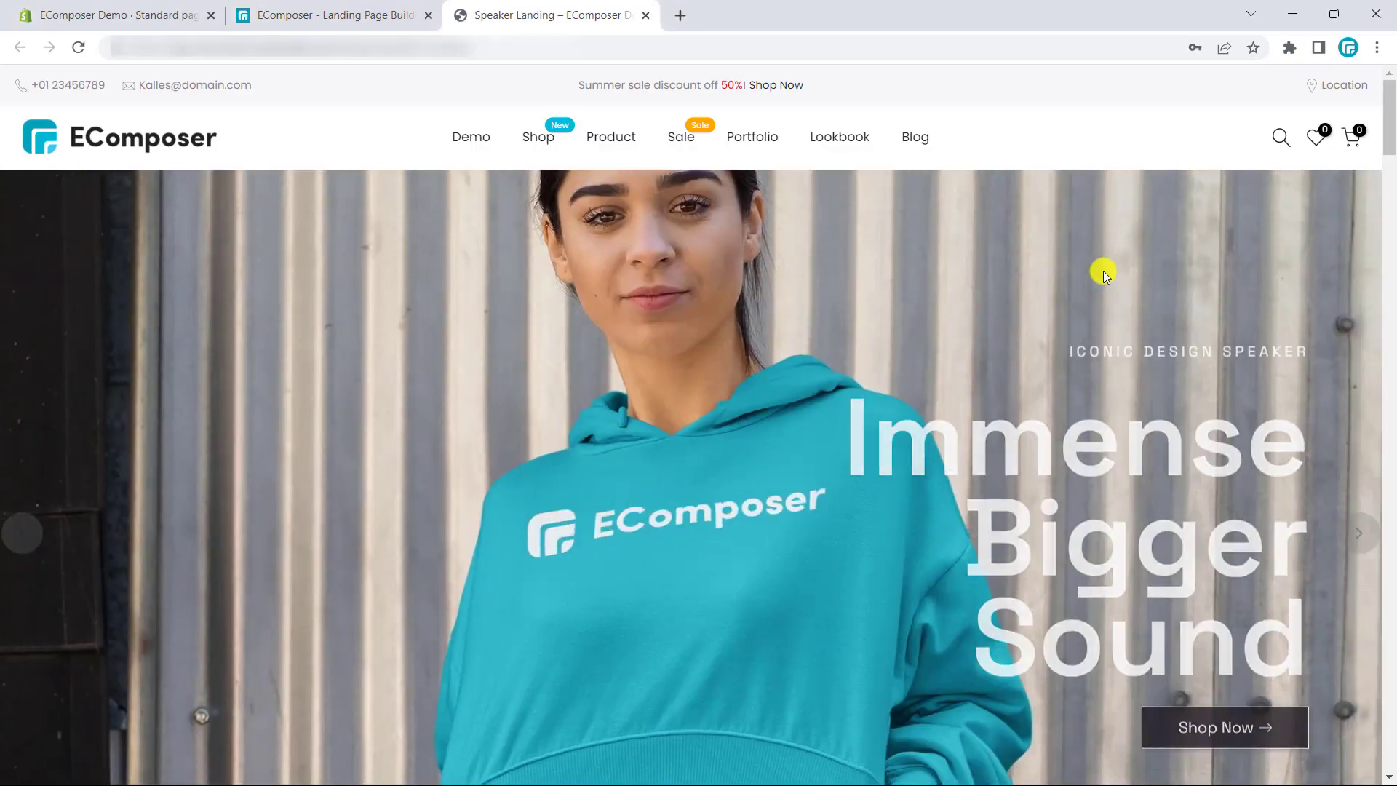
scroll(1103, 271, "down", 15)
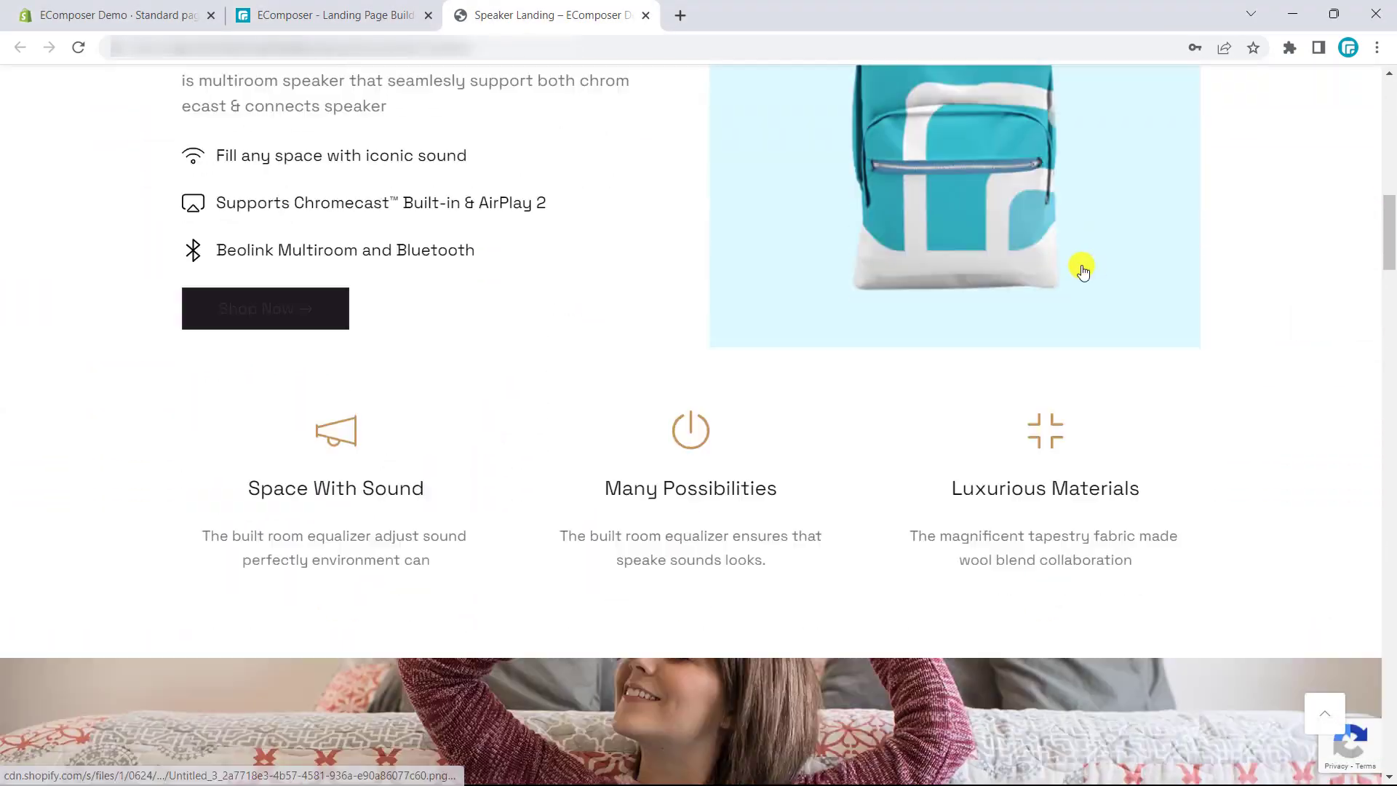
scroll(1082, 270, "down", 8)
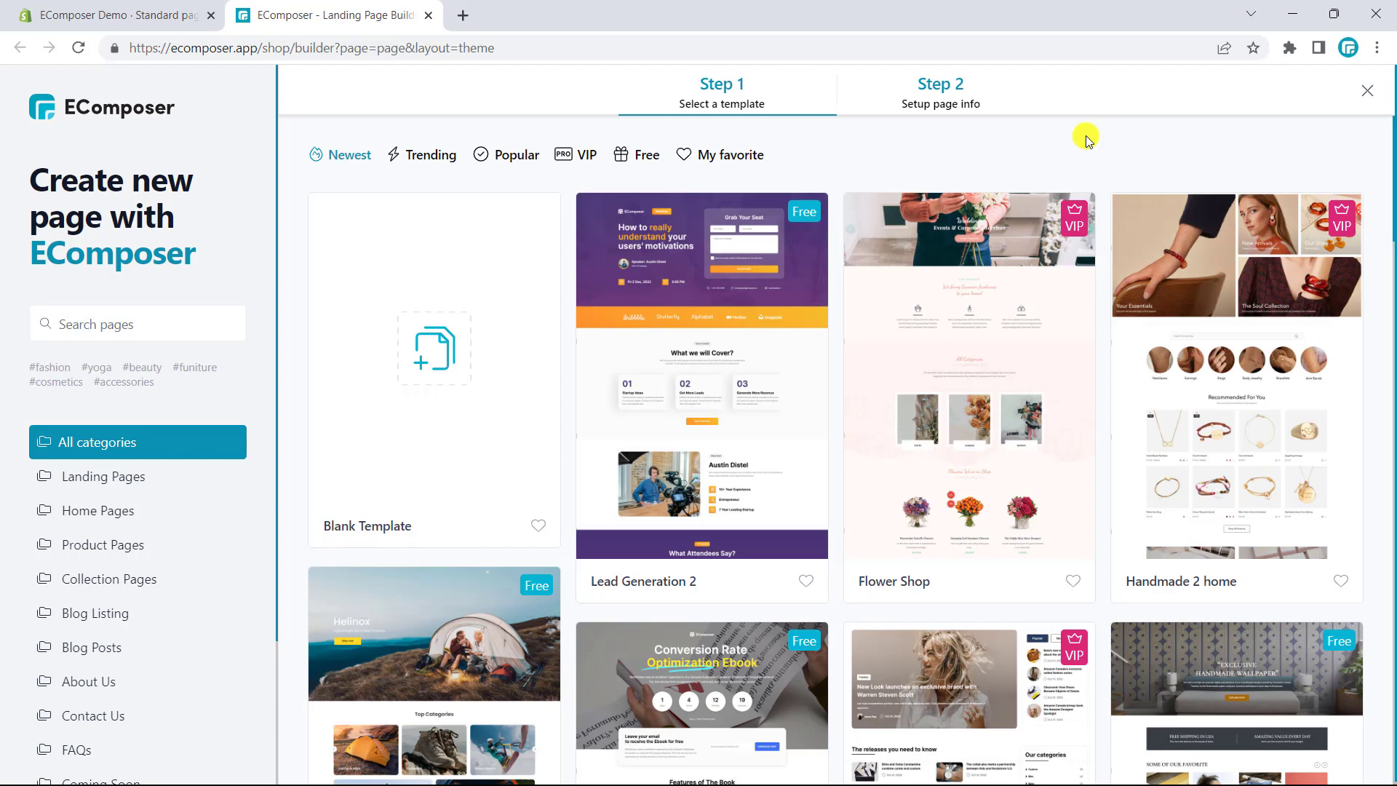
Start a Blank Template page with a one-column section padded 175 top and bottom.
left_click(411, 351)
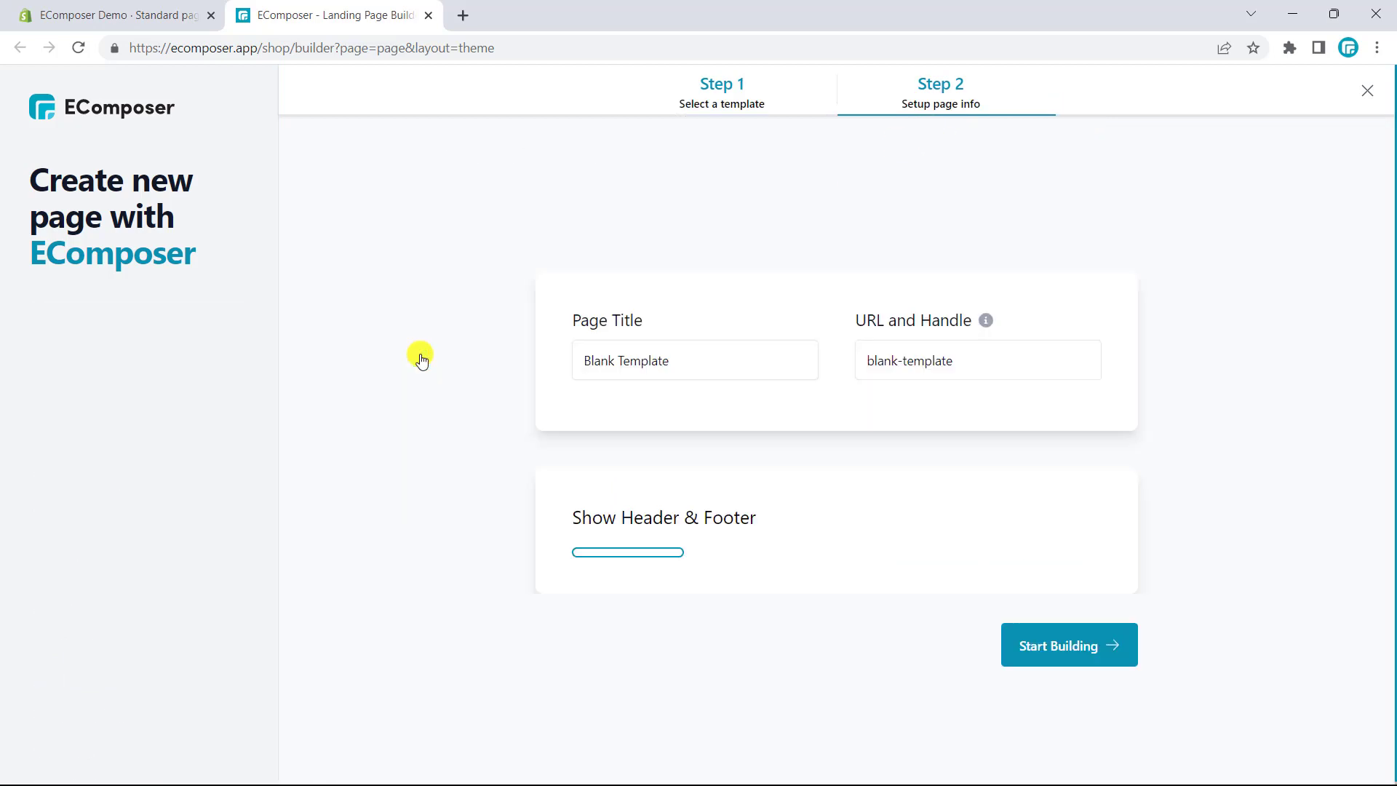
left_click(1023, 698)
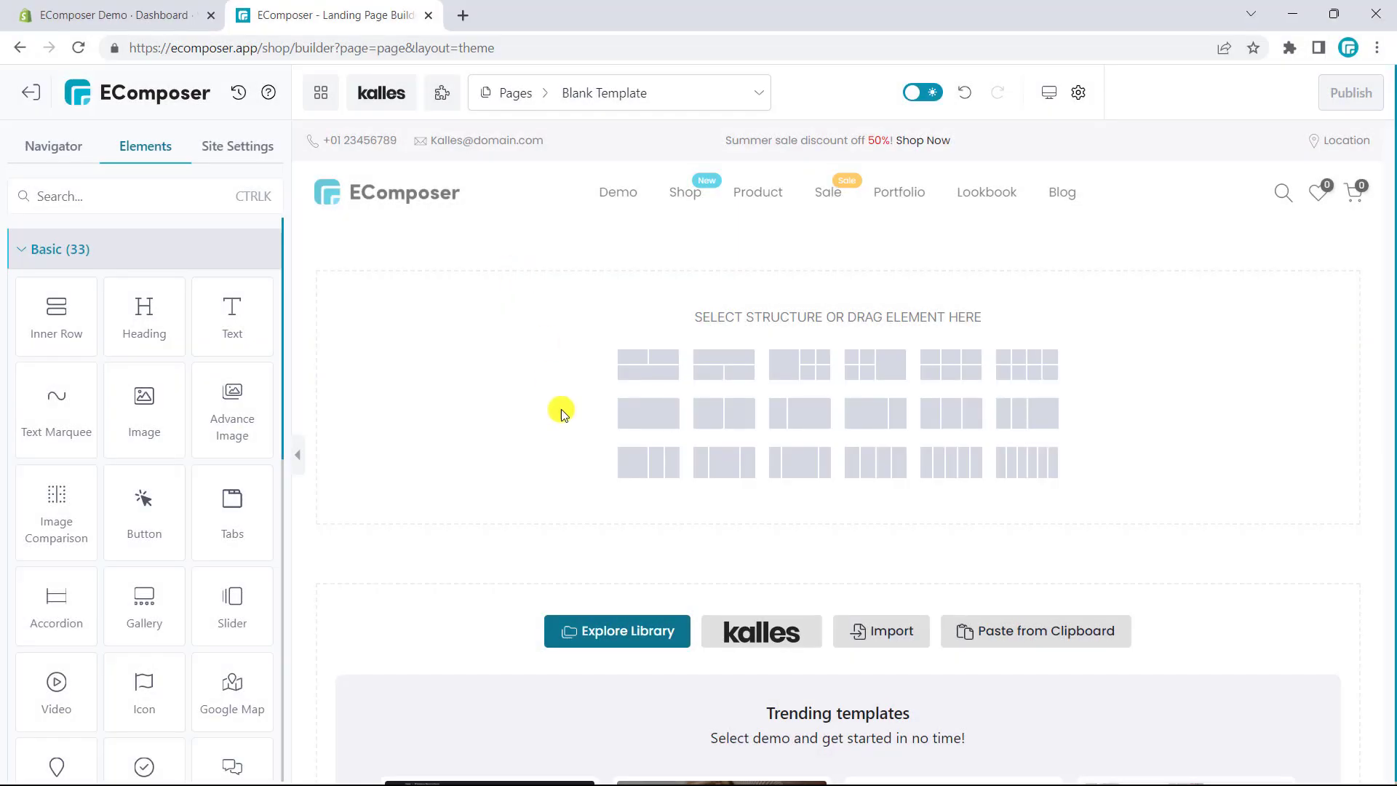
left_click(637, 418)
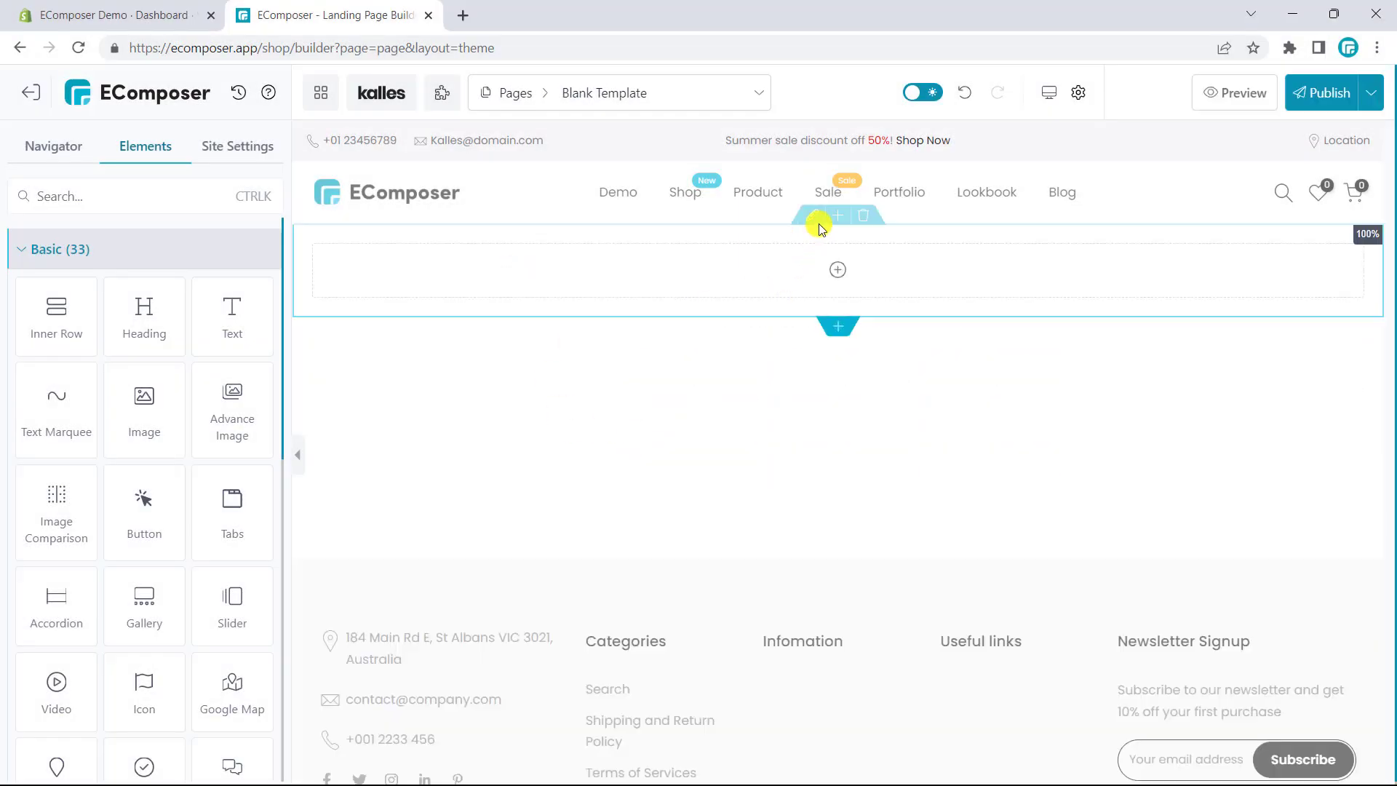
left_click(812, 216)
left_click(238, 185)
left_click(145, 355)
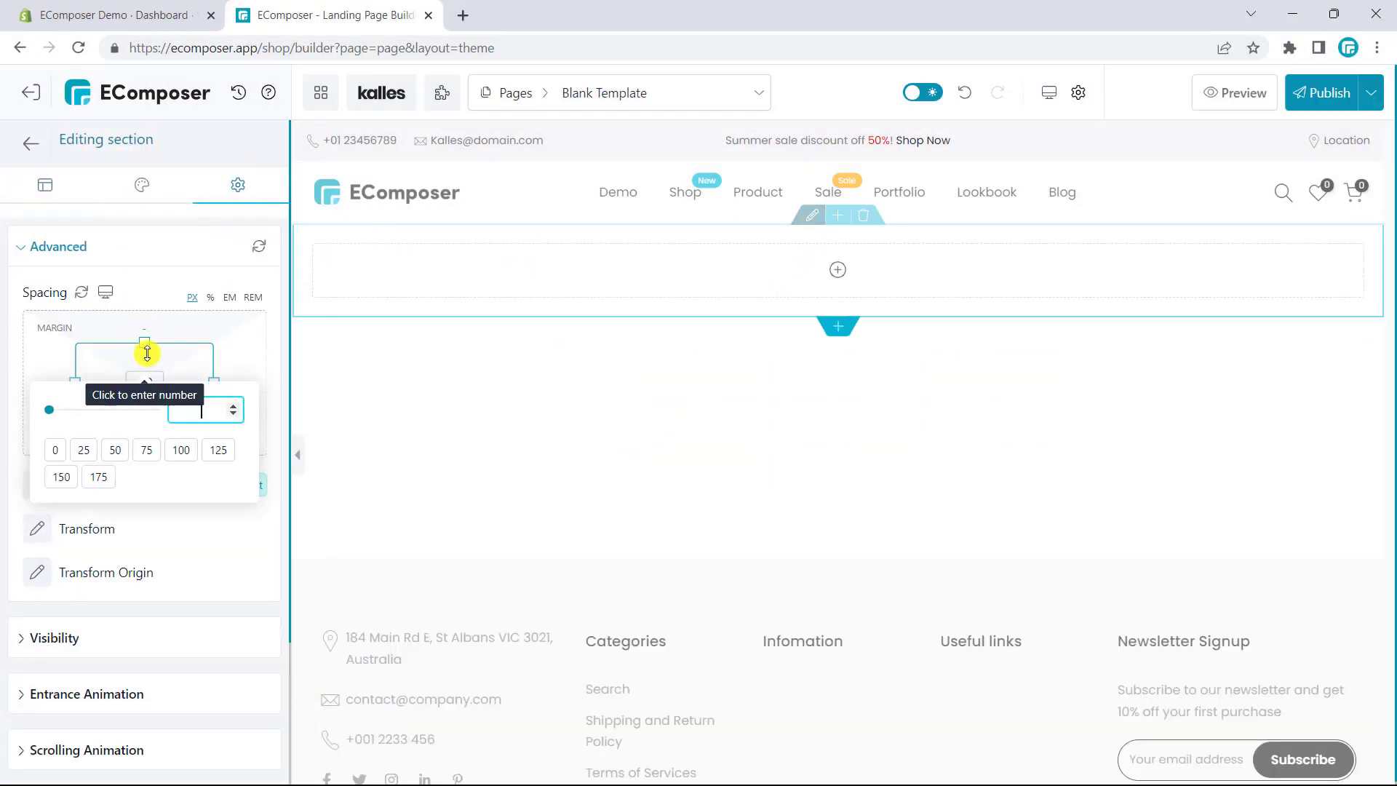
left_click(97, 478)
left_click(144, 409)
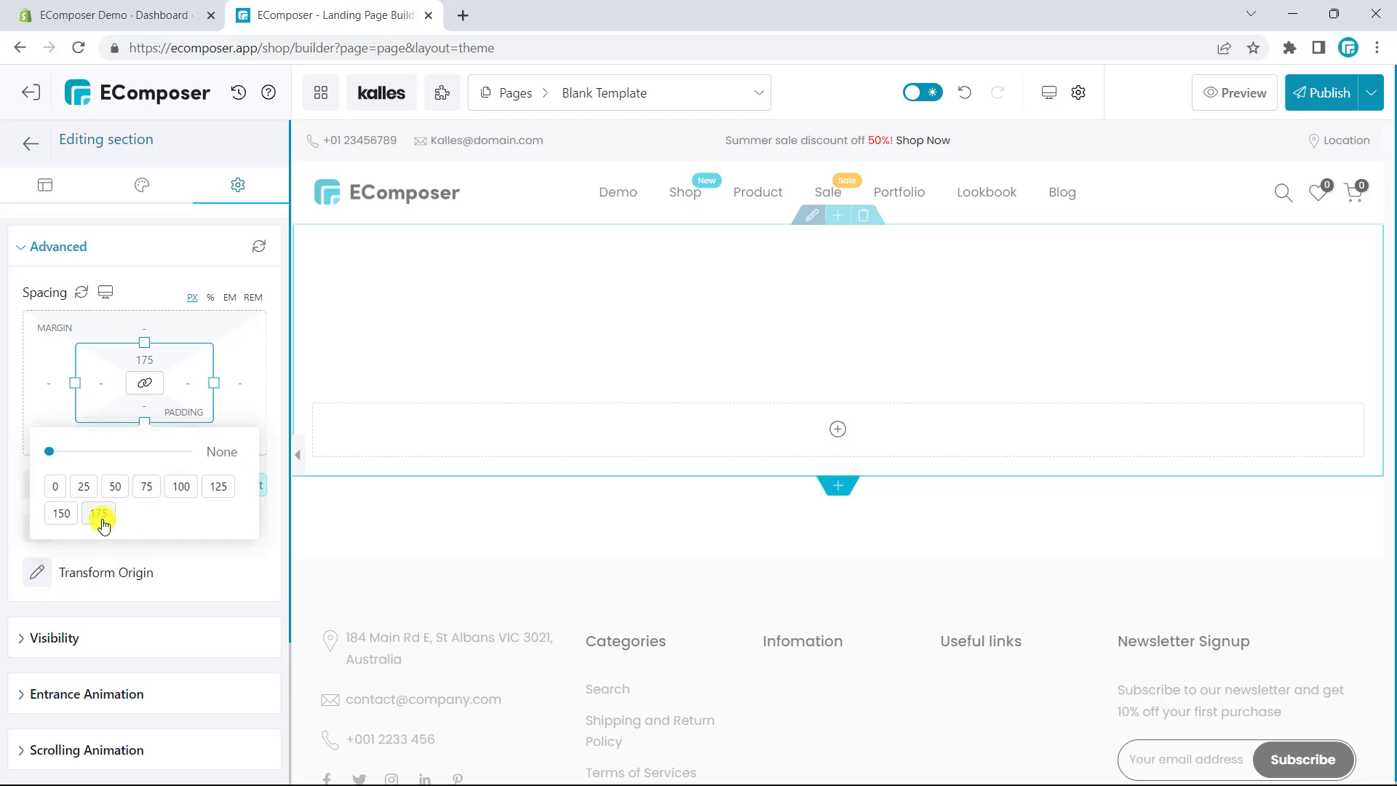
left_click(103, 515)
Set the t-shirt woman photo as the section's background image.
left_click(142, 185)
left_click(65, 342)
left_click(134, 533)
left_click(182, 590)
left_click(224, 760)
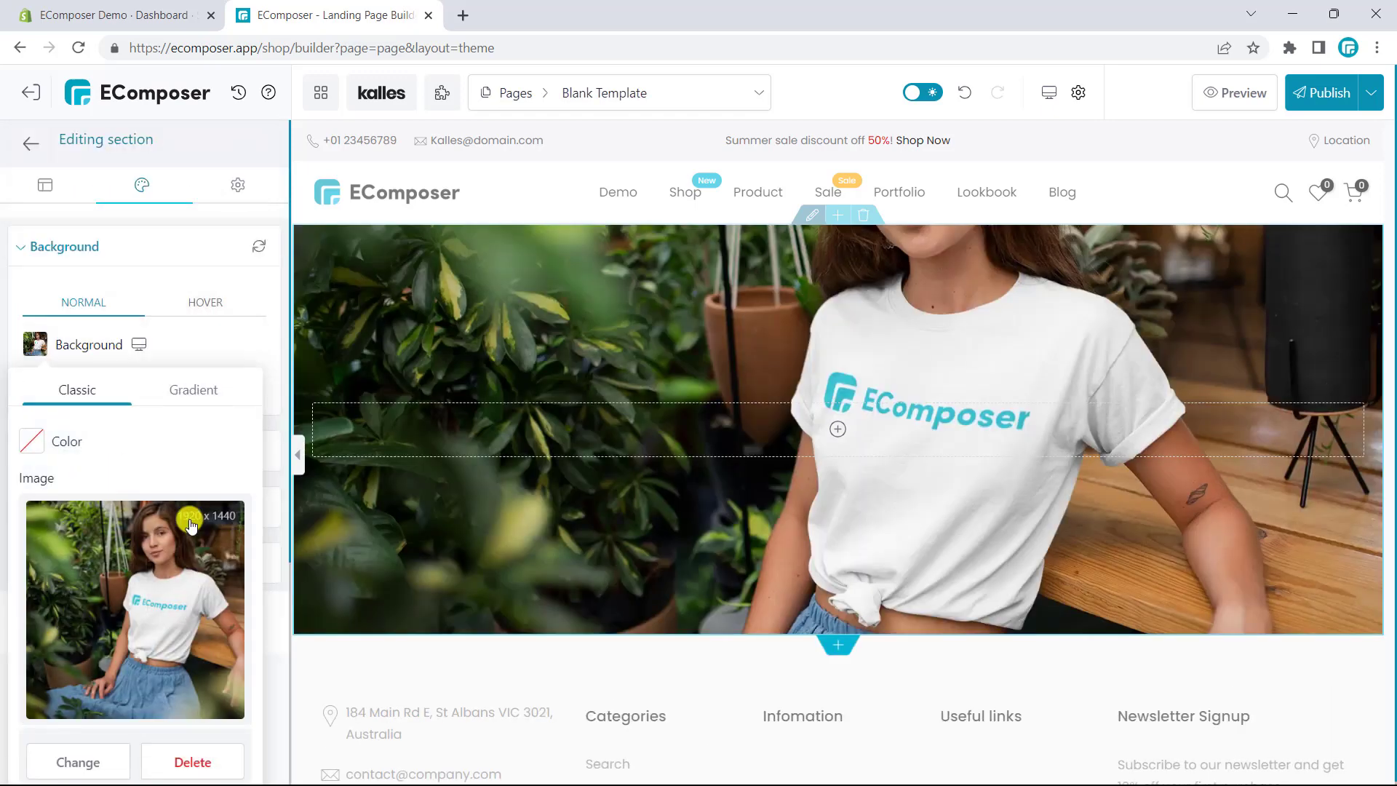
left_click(146, 247)
Give the section a black background overlay at 0.4 opacity.
left_click(57, 452)
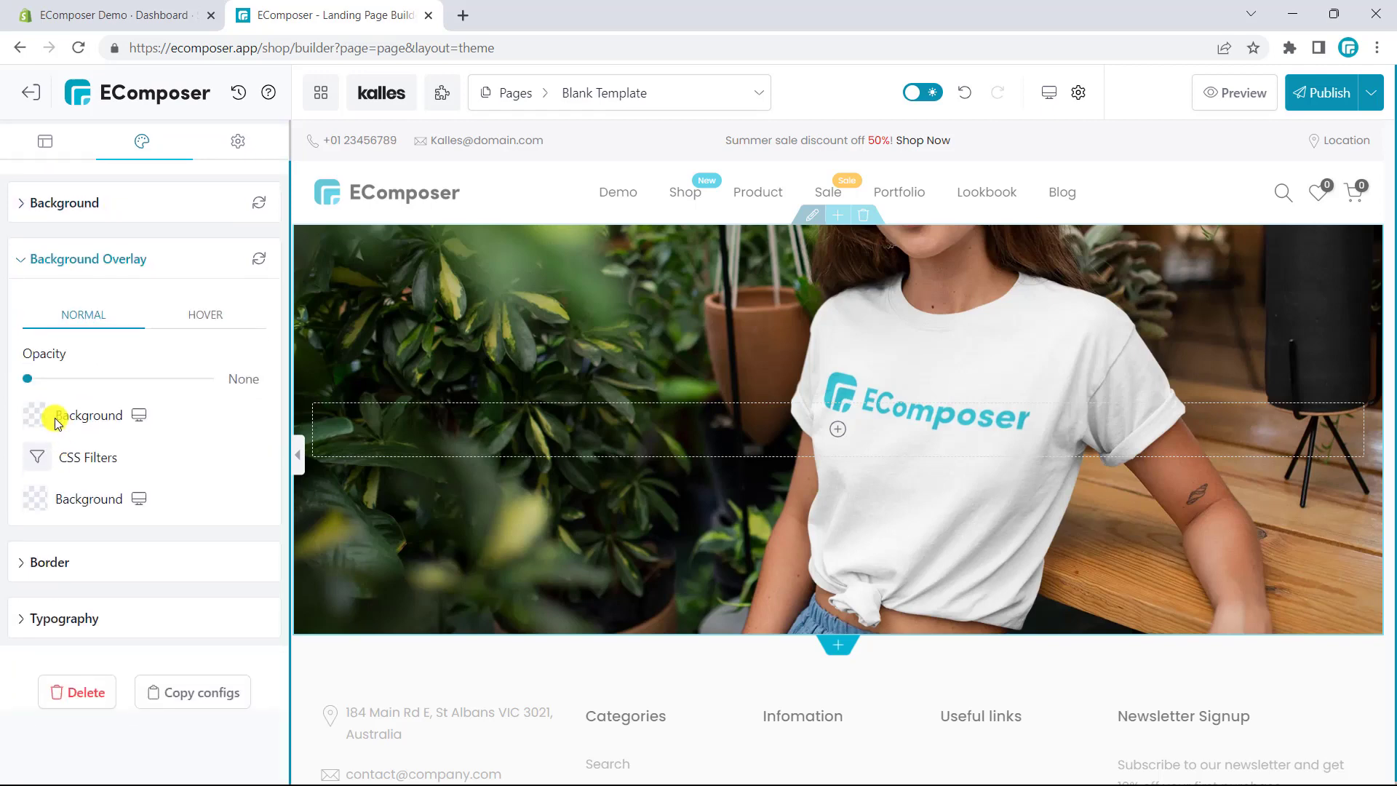
left_click(36, 416)
left_click(37, 514)
left_click(75, 722)
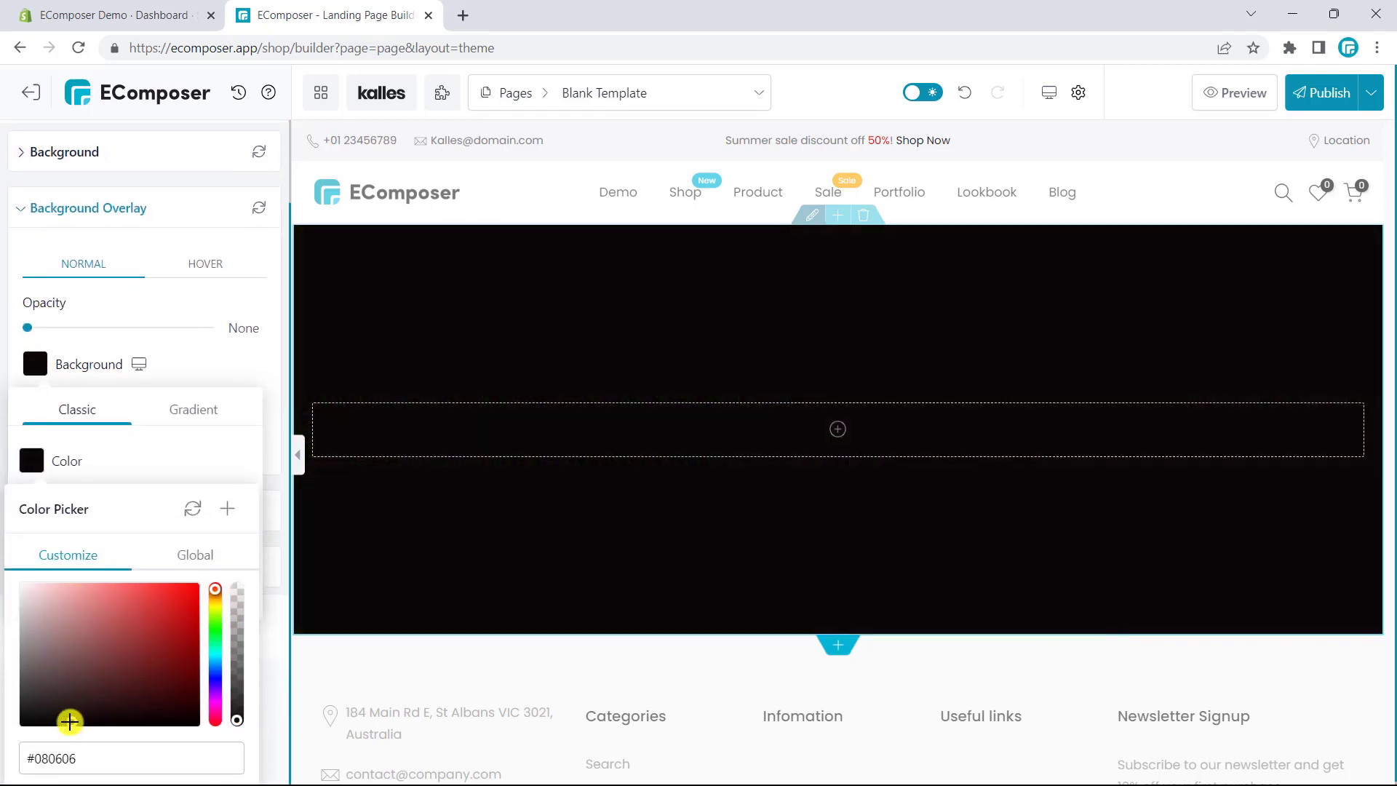
left_click(204, 359)
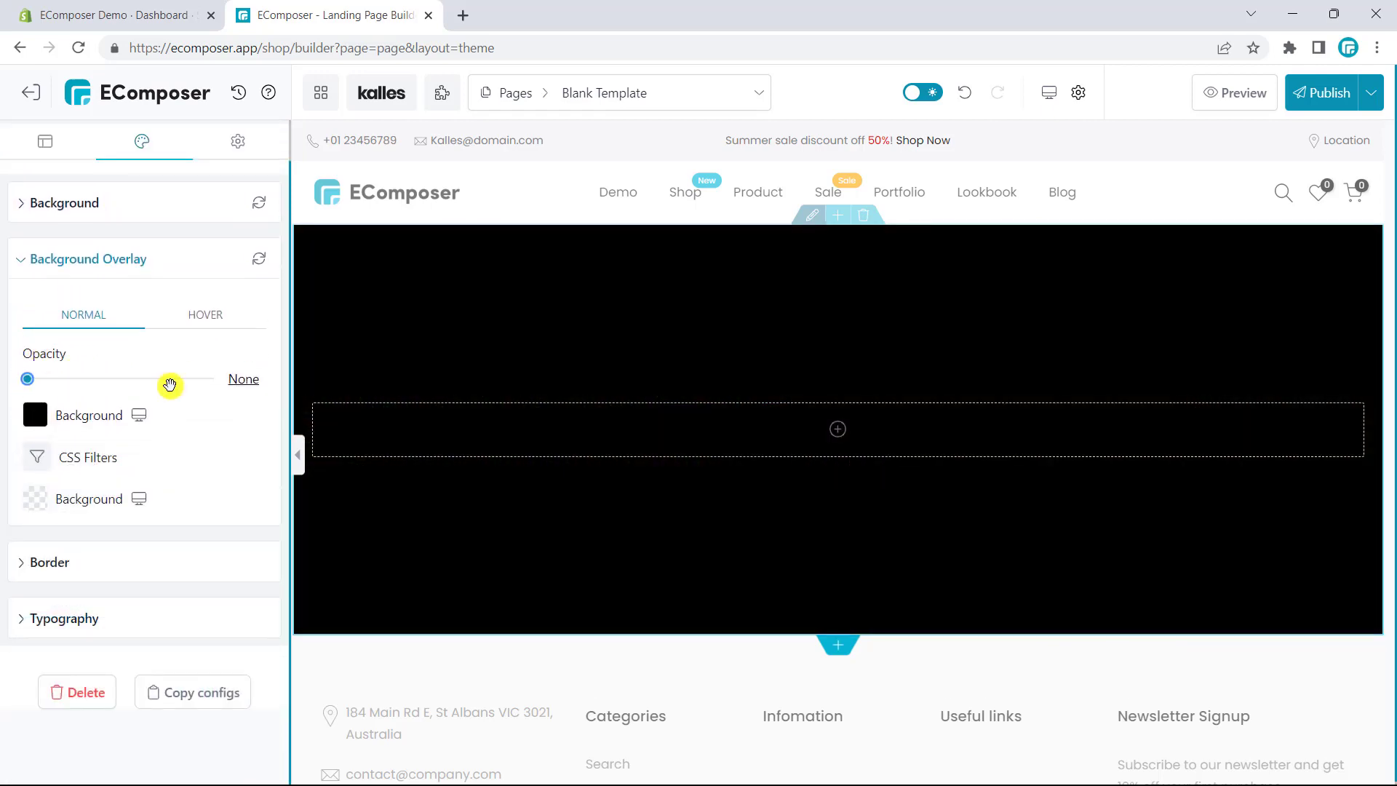
left_click(233, 385)
type("0.4")
key("Return")
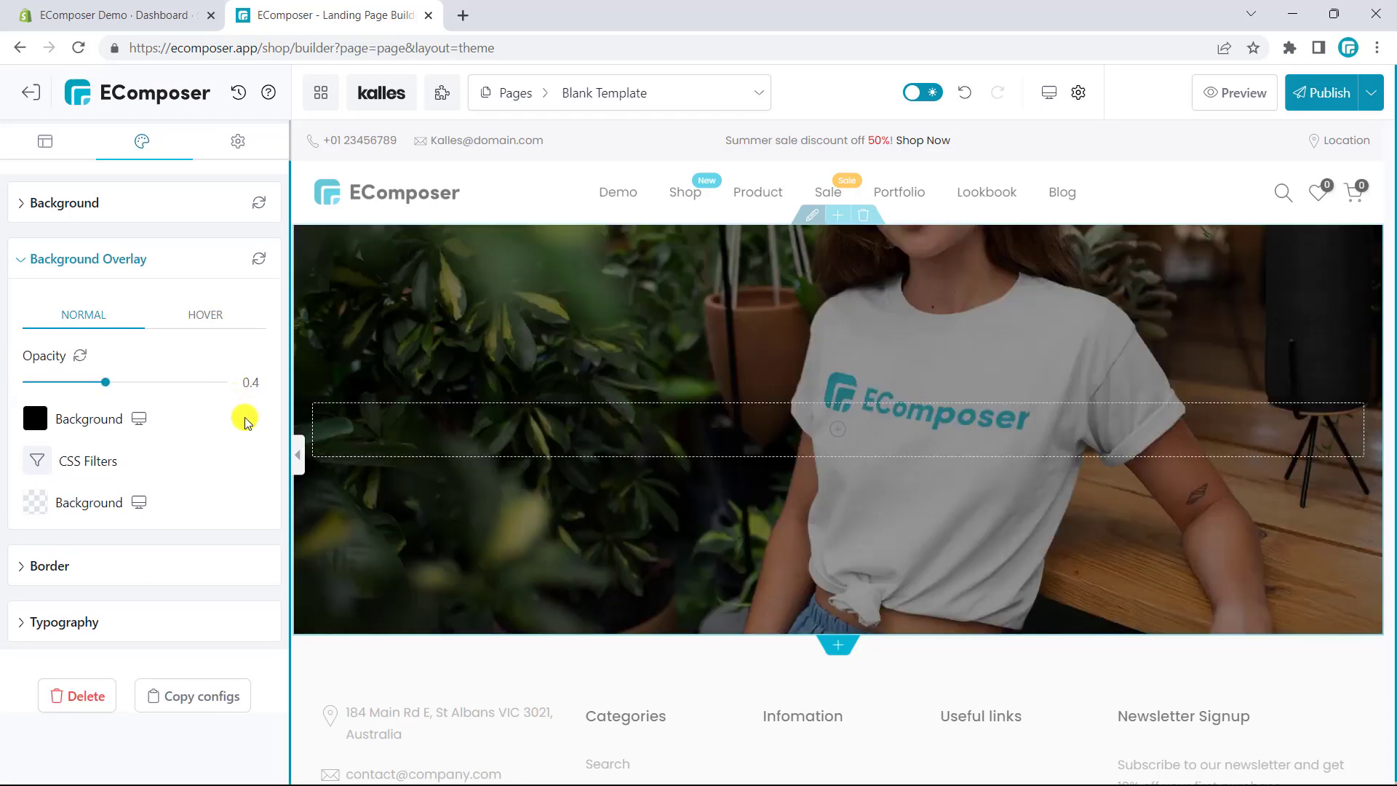
Add an Image element to the hero showing the white EComposer logo.
left_click(31, 92)
left_click_drag(144, 411, 610, 415)
left_click(84, 499)
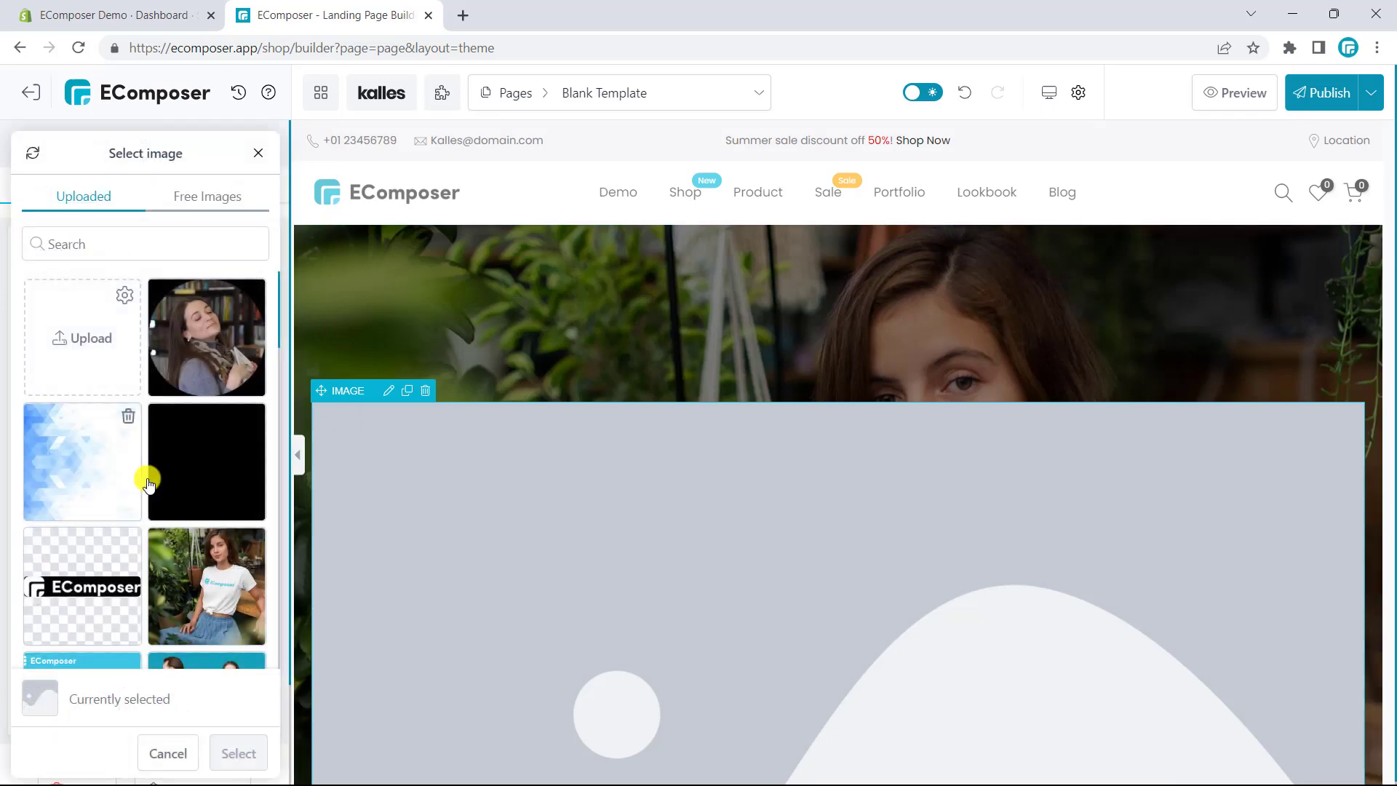
left_click(87, 575)
left_click(239, 753)
Give the logo a 50 px bottom margin and drop a Text block below it.
left_click(238, 185)
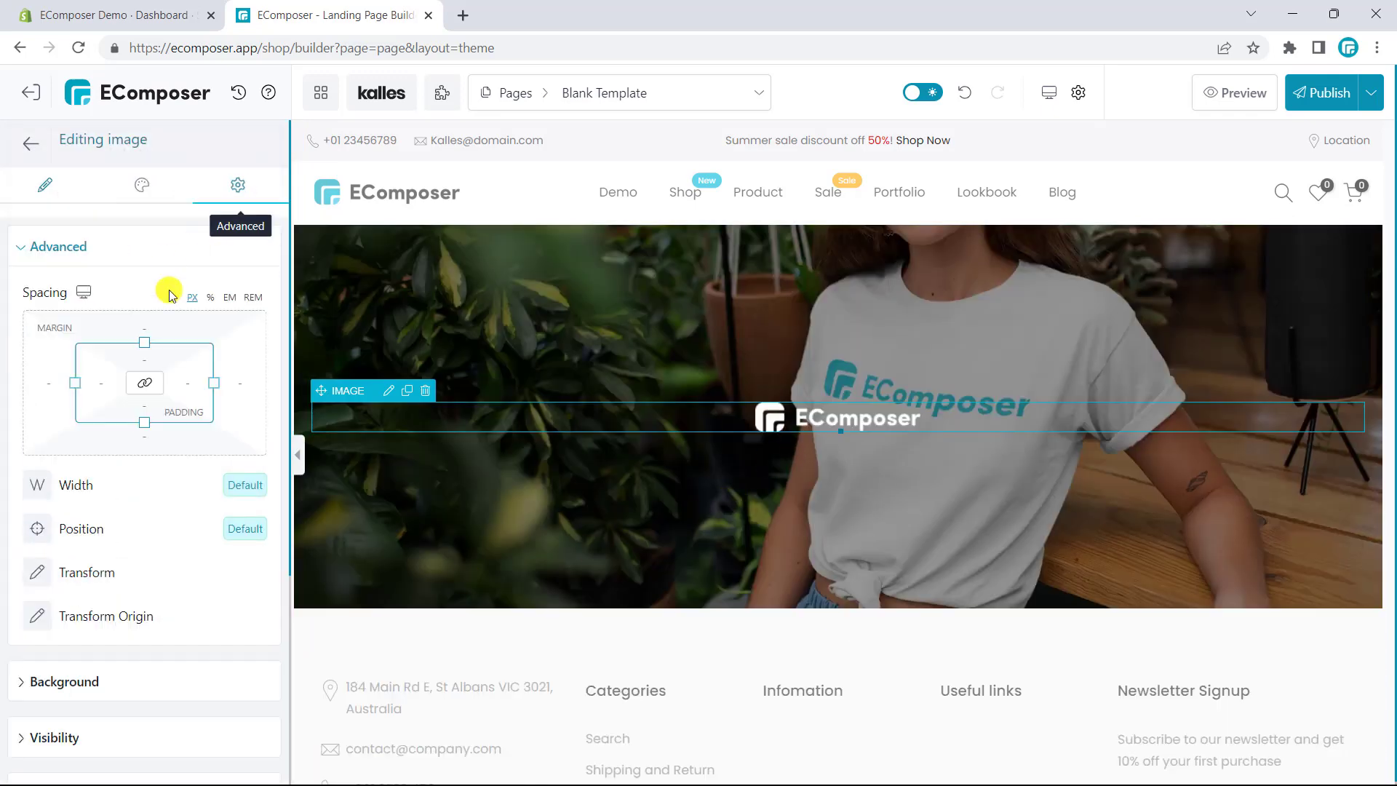
left_click(144, 442)
left_click(125, 533)
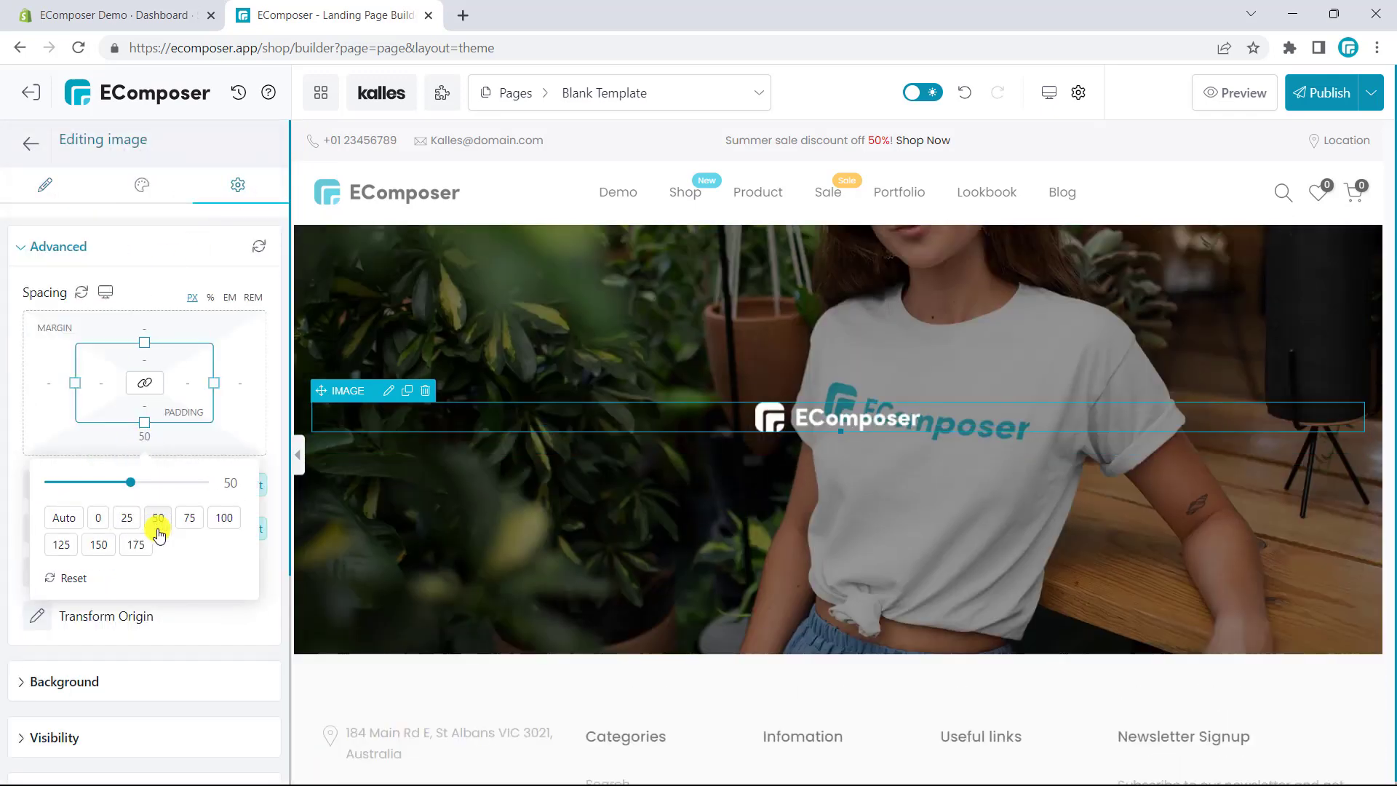
left_click(44, 185)
left_click(32, 143)
left_click_drag(232, 316, 844, 432)
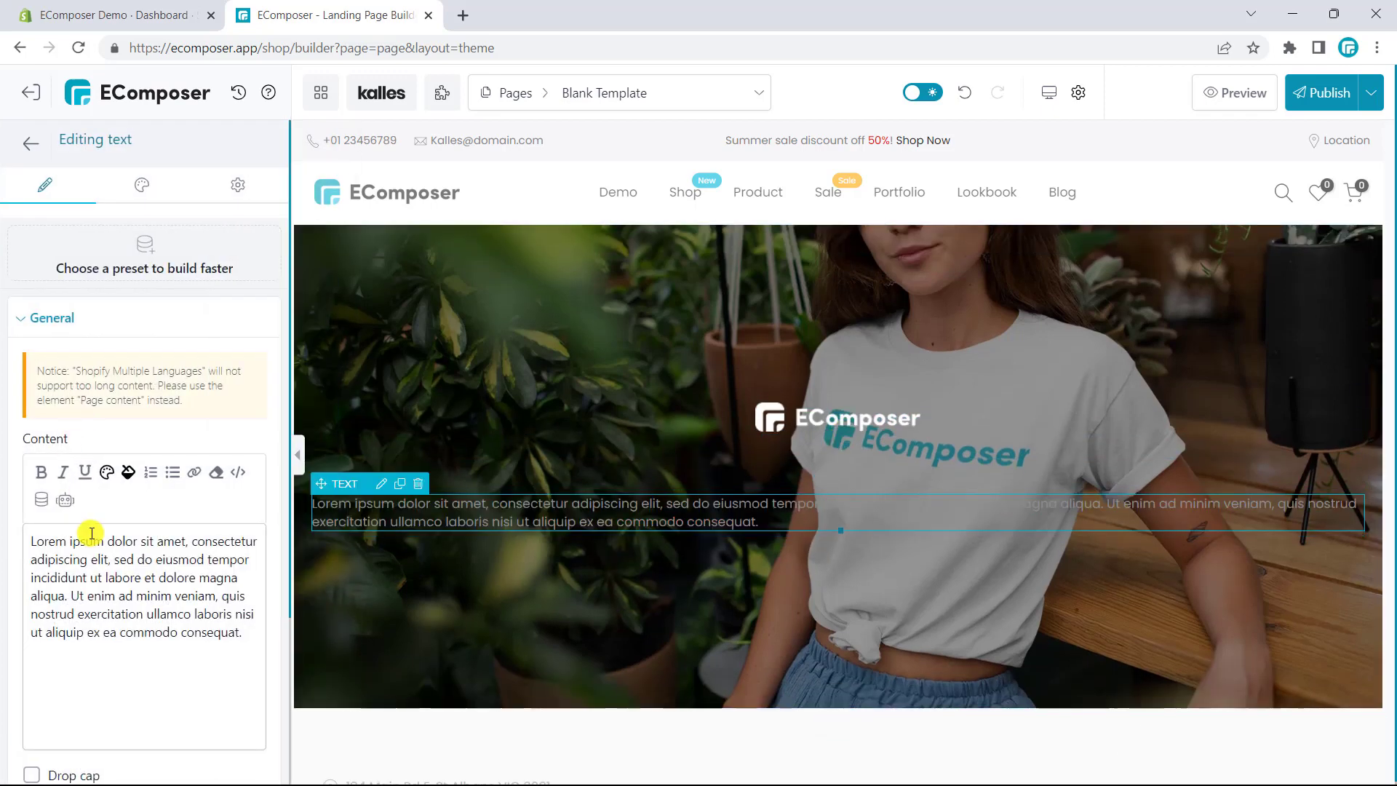
Replace the placeholder text with 'EComposer Fashion' and centre it.
triple_click(94, 551)
type("EComposer Fashion")
left_click(142, 184)
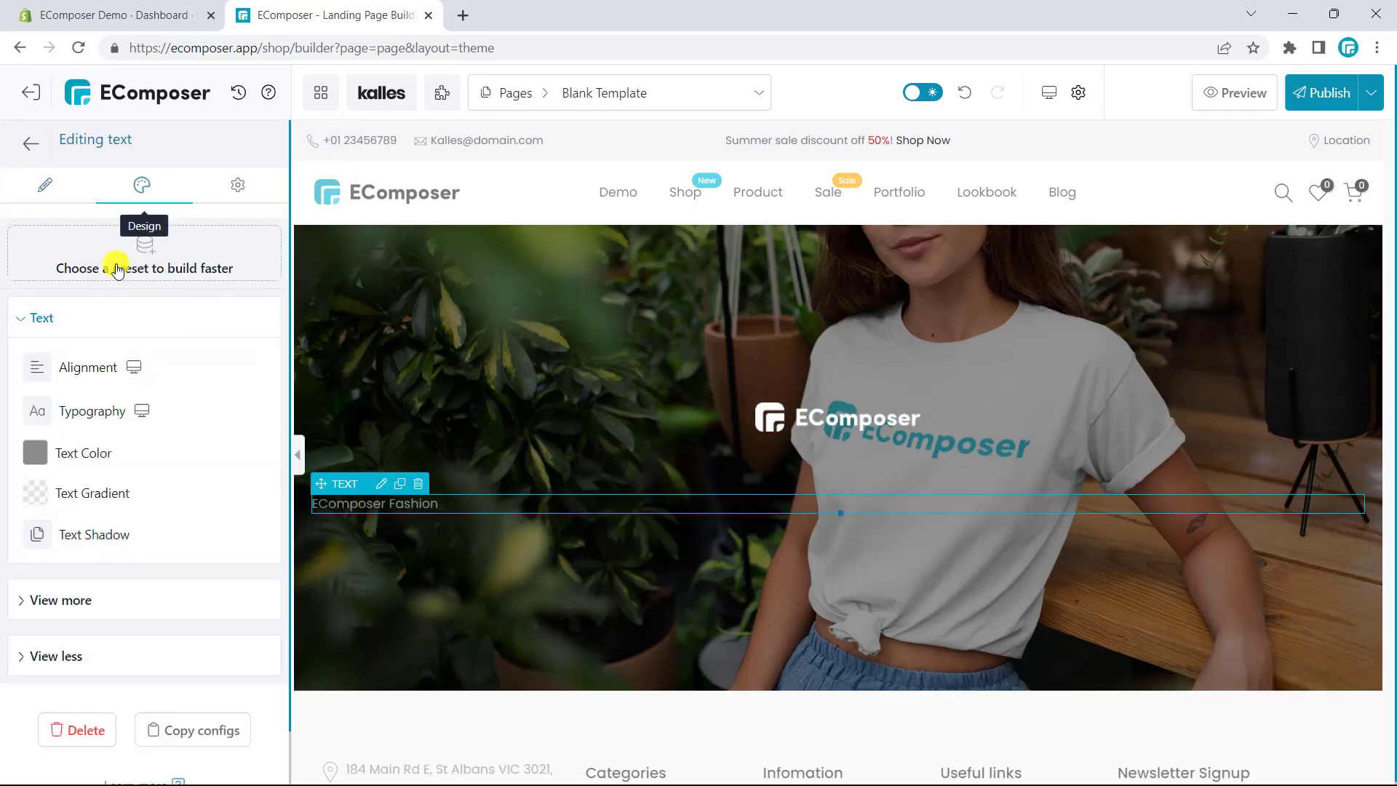
left_click(38, 366)
left_click(84, 405)
left_click(35, 452)
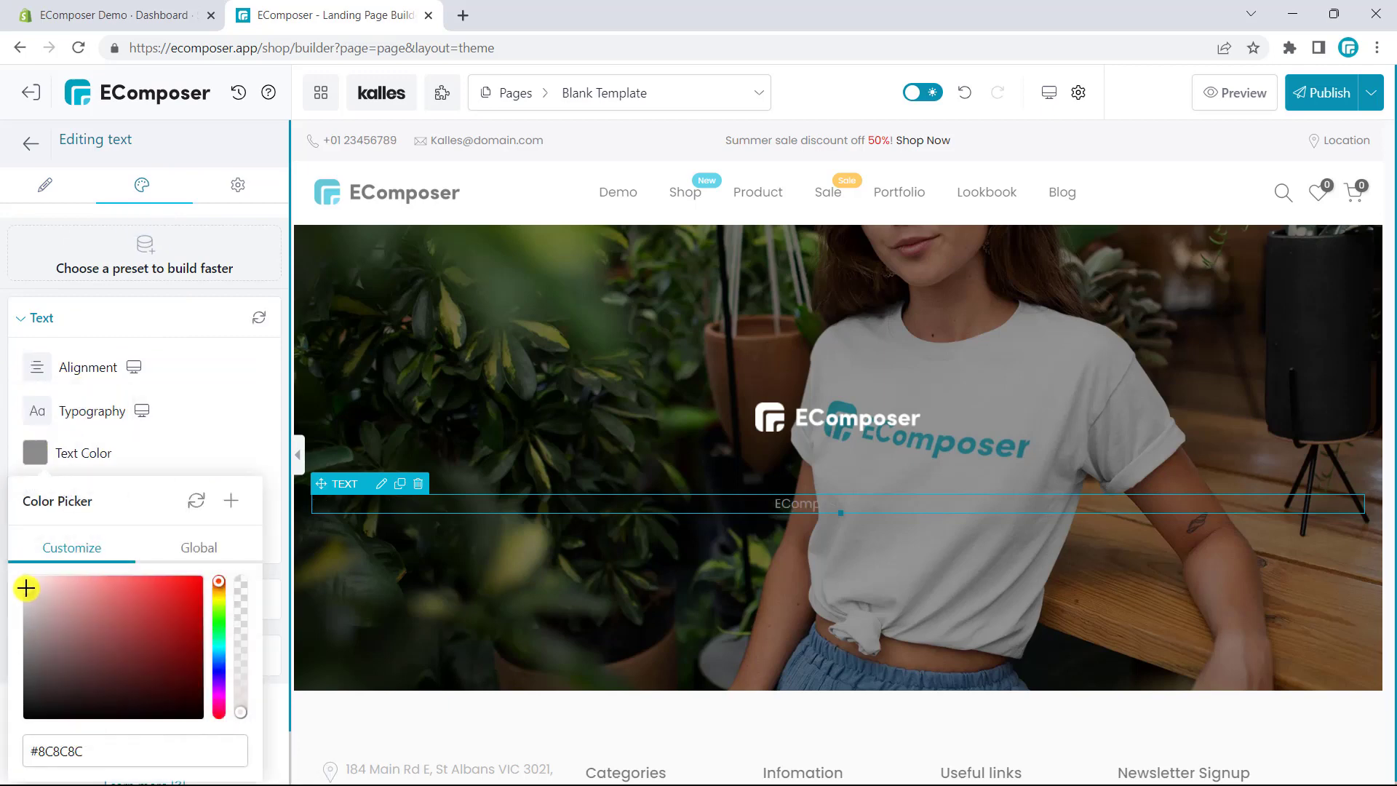
left_click(15, 348)
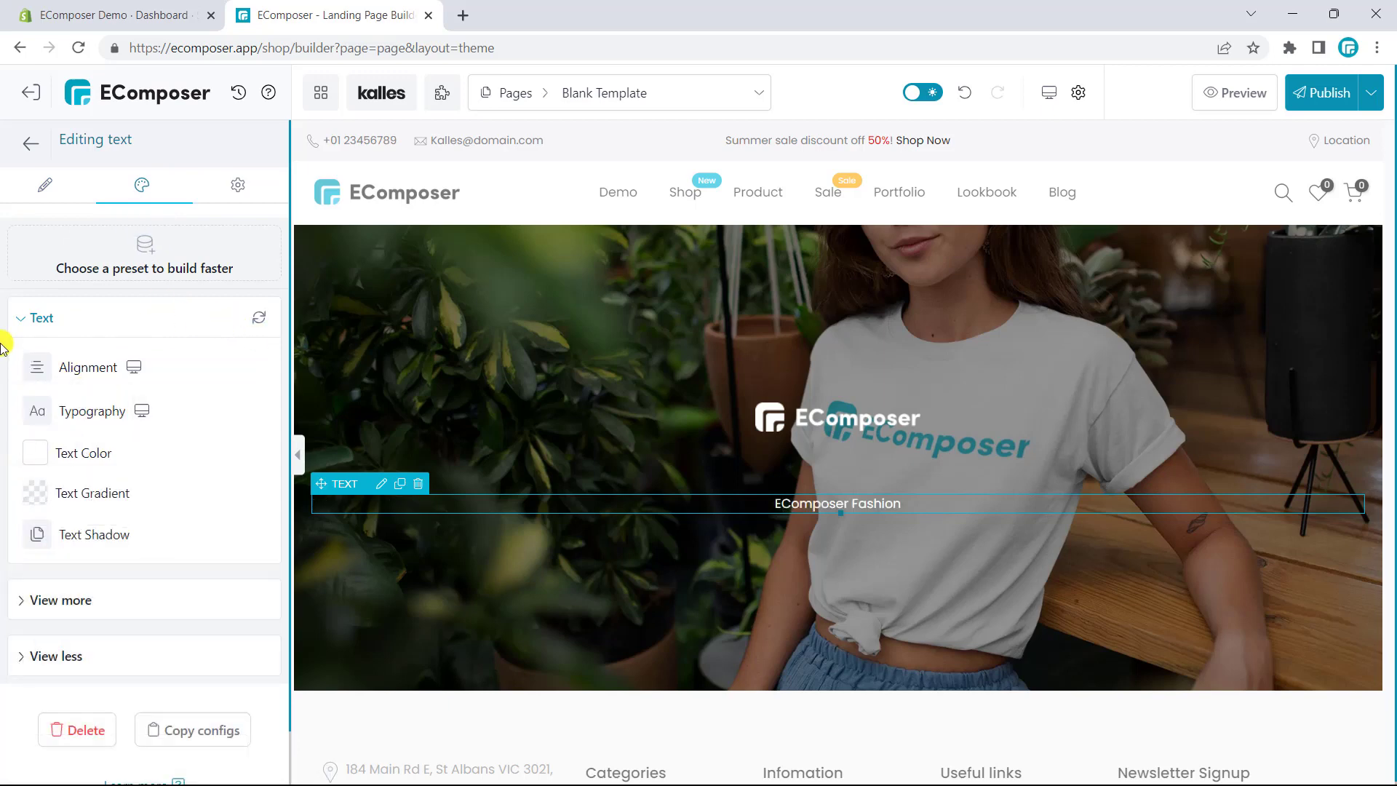
Set the heading to size 87, weight 600, with 25 bottom padding.
left_click(37, 411)
scroll(51, 539, "down", 1)
type("87")
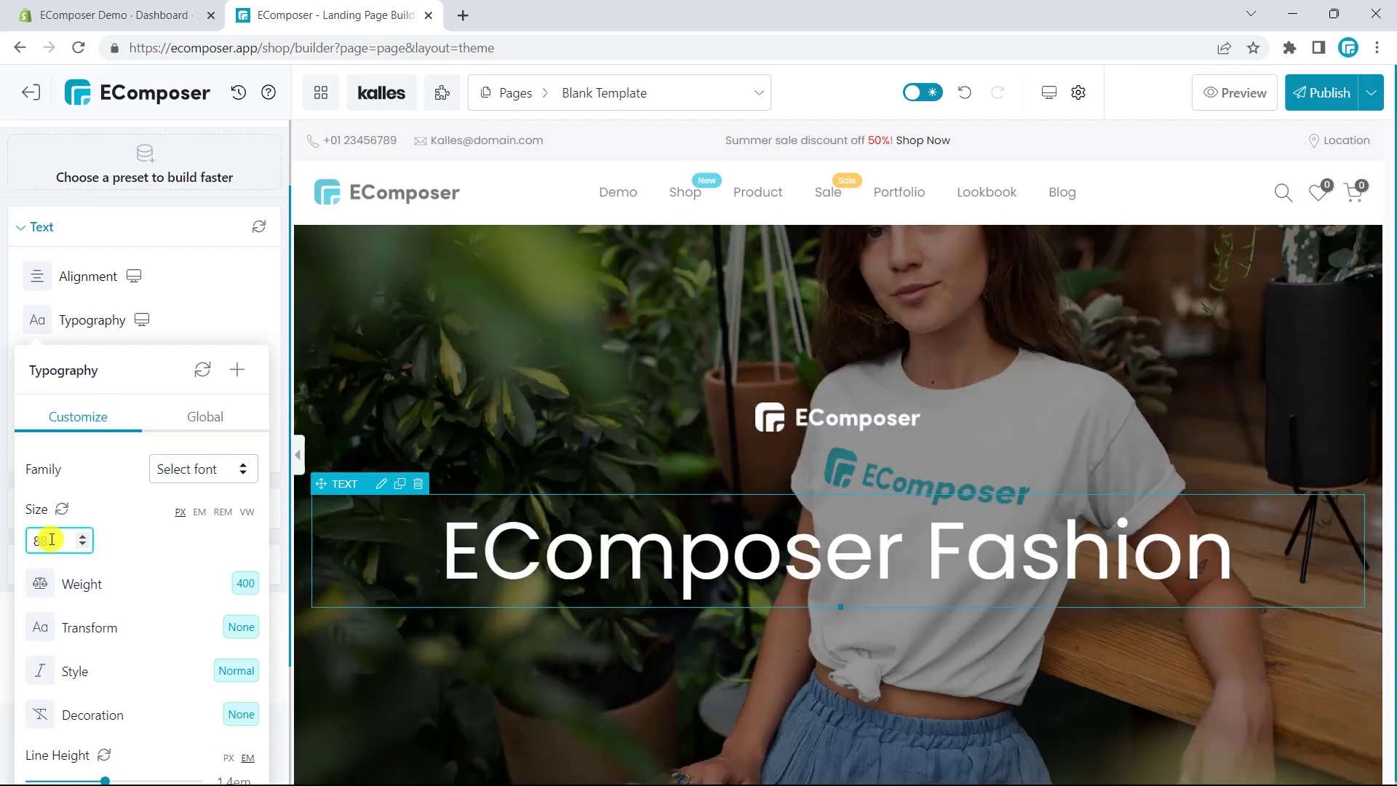
scroll(44, 509, "down", 2)
left_click(40, 414)
left_click(53, 664)
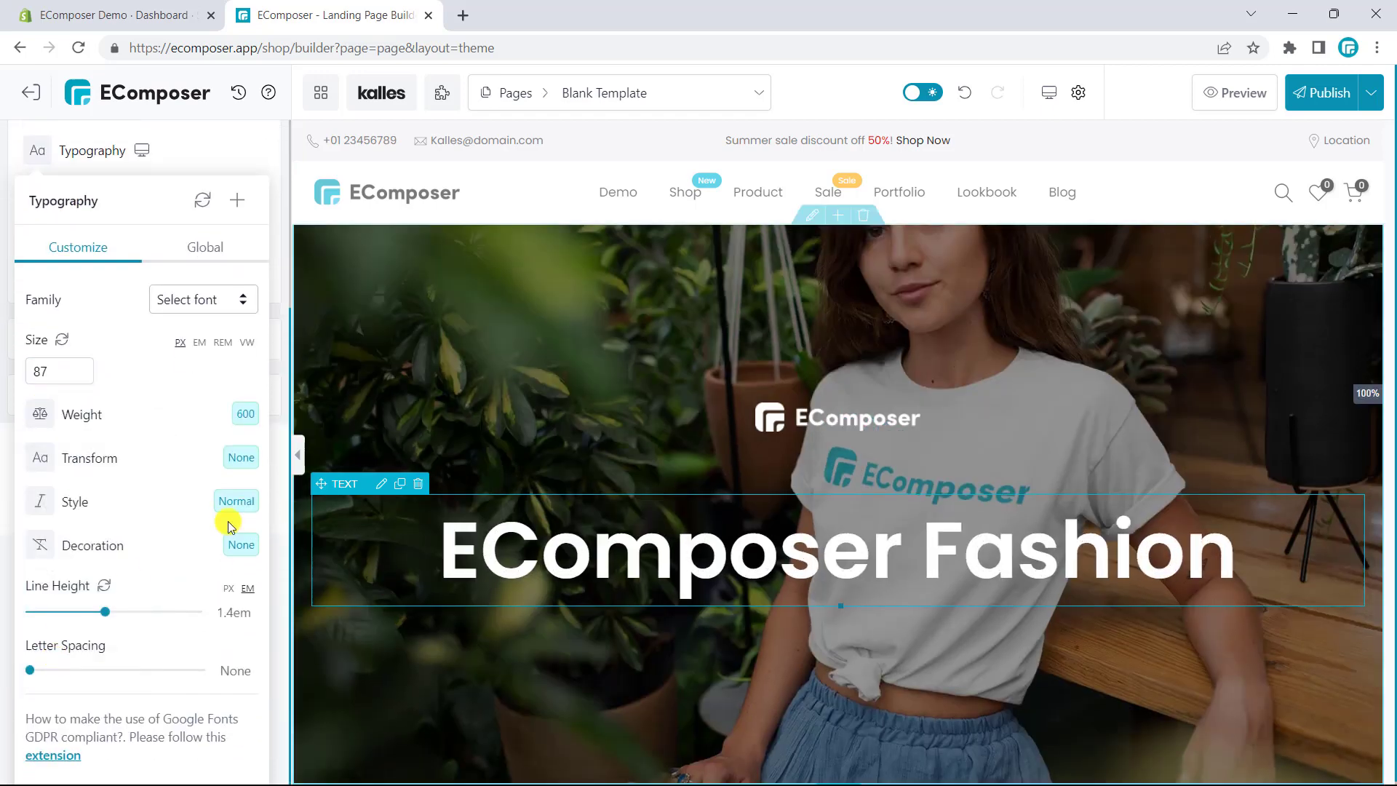
left_click(552, 583)
left_click(236, 182)
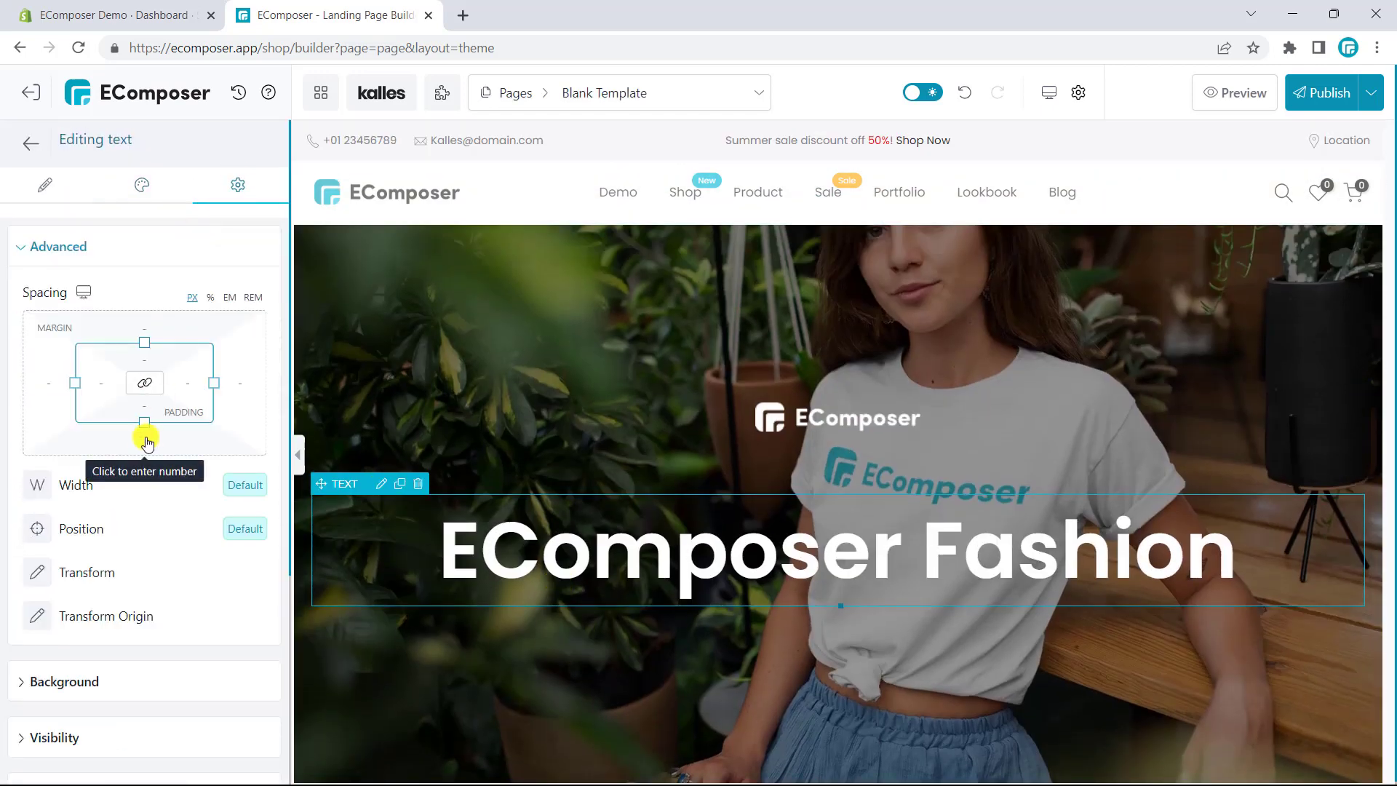
left_click(144, 435)
left_click(126, 525)
Add a centred '50% Discount' text line below the heading at size 88.
left_click(31, 143)
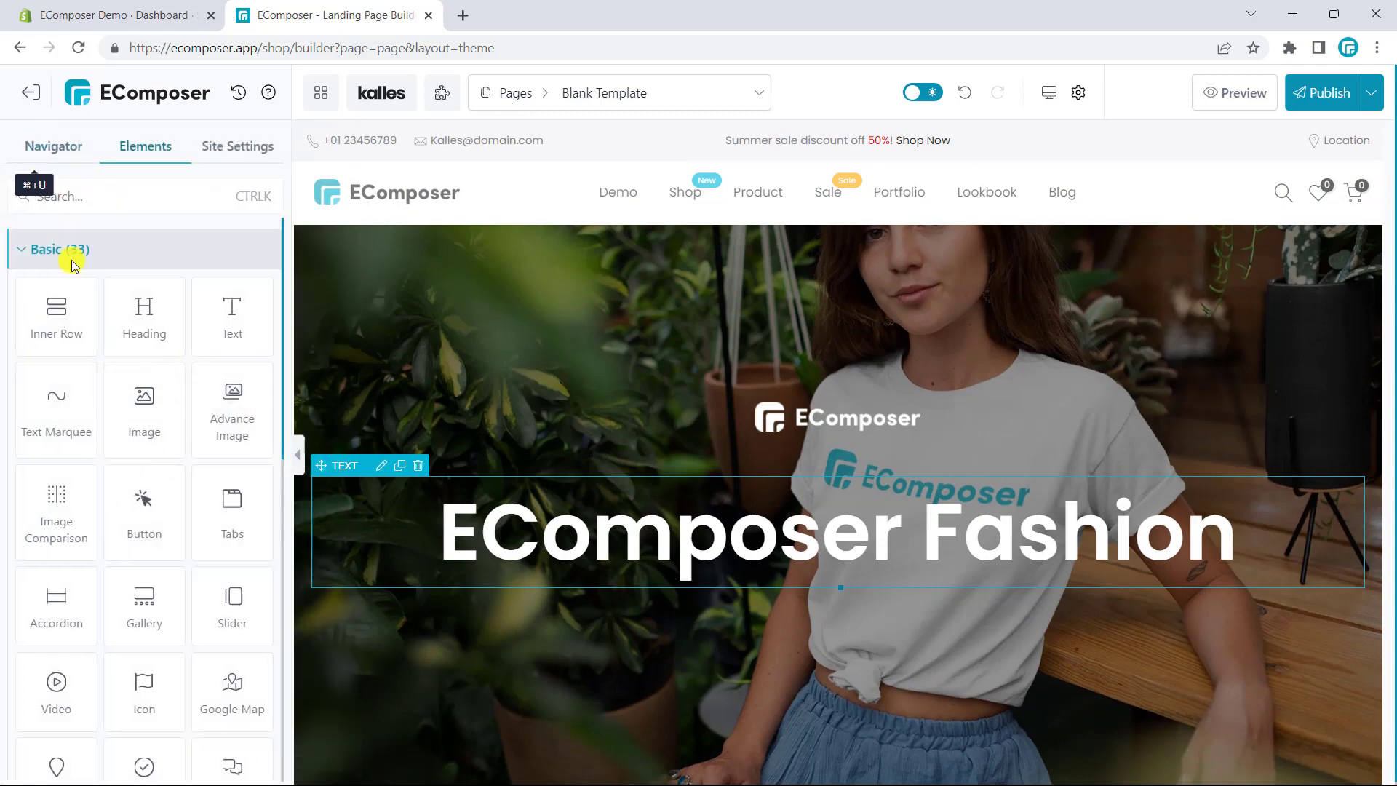
left_click_drag(85, 296, 796, 623)
triple_click(88, 555)
type("50% Discount")
left_click(140, 182)
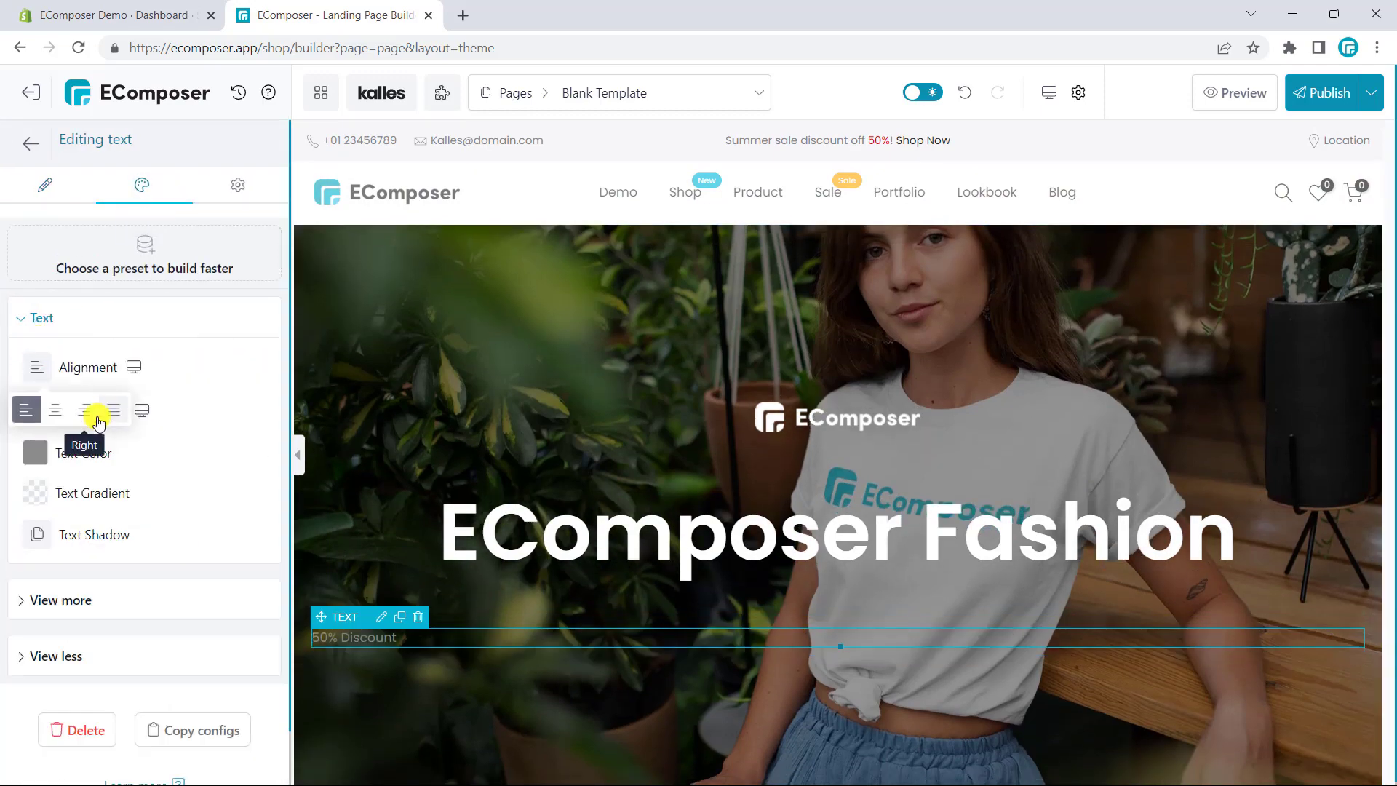
left_click(33, 409)
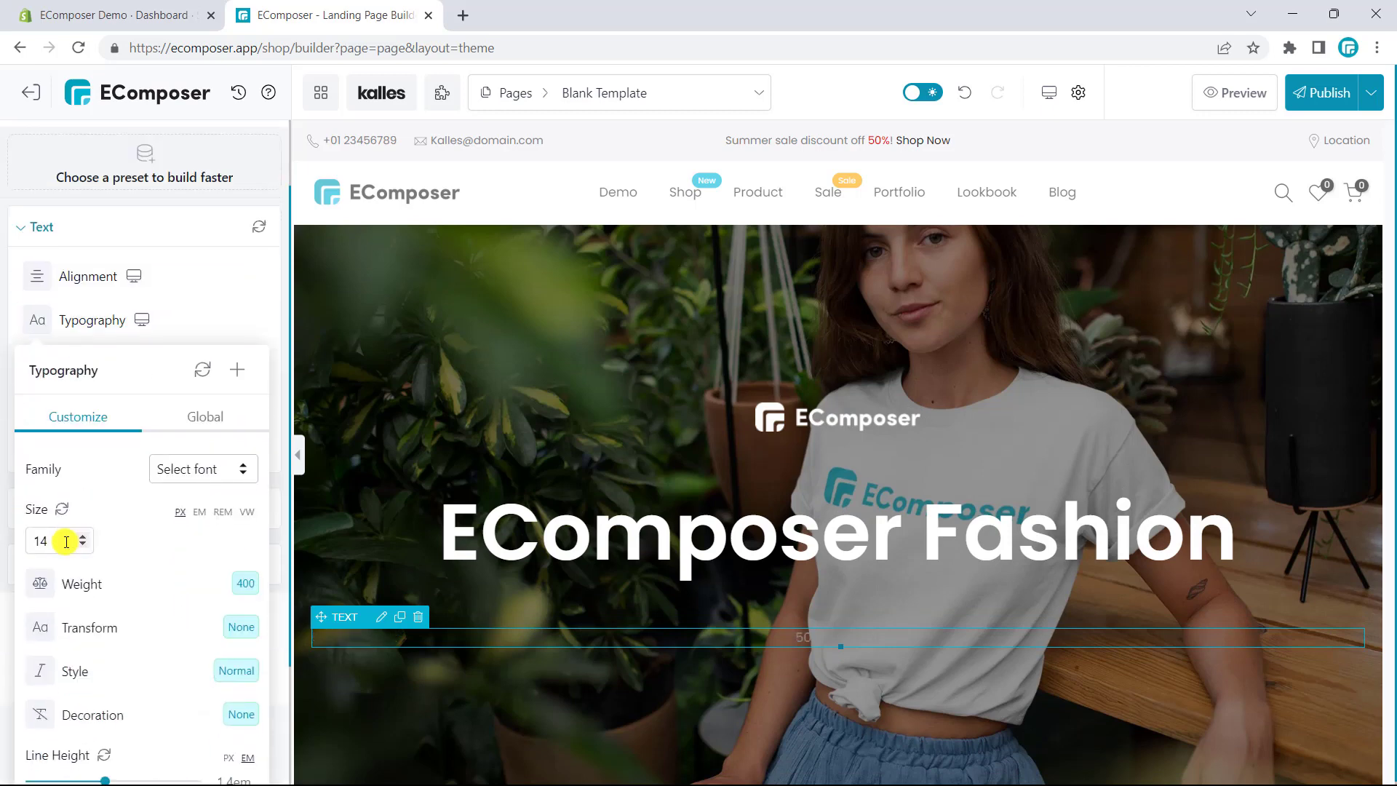
left_click(66, 542)
type("88")
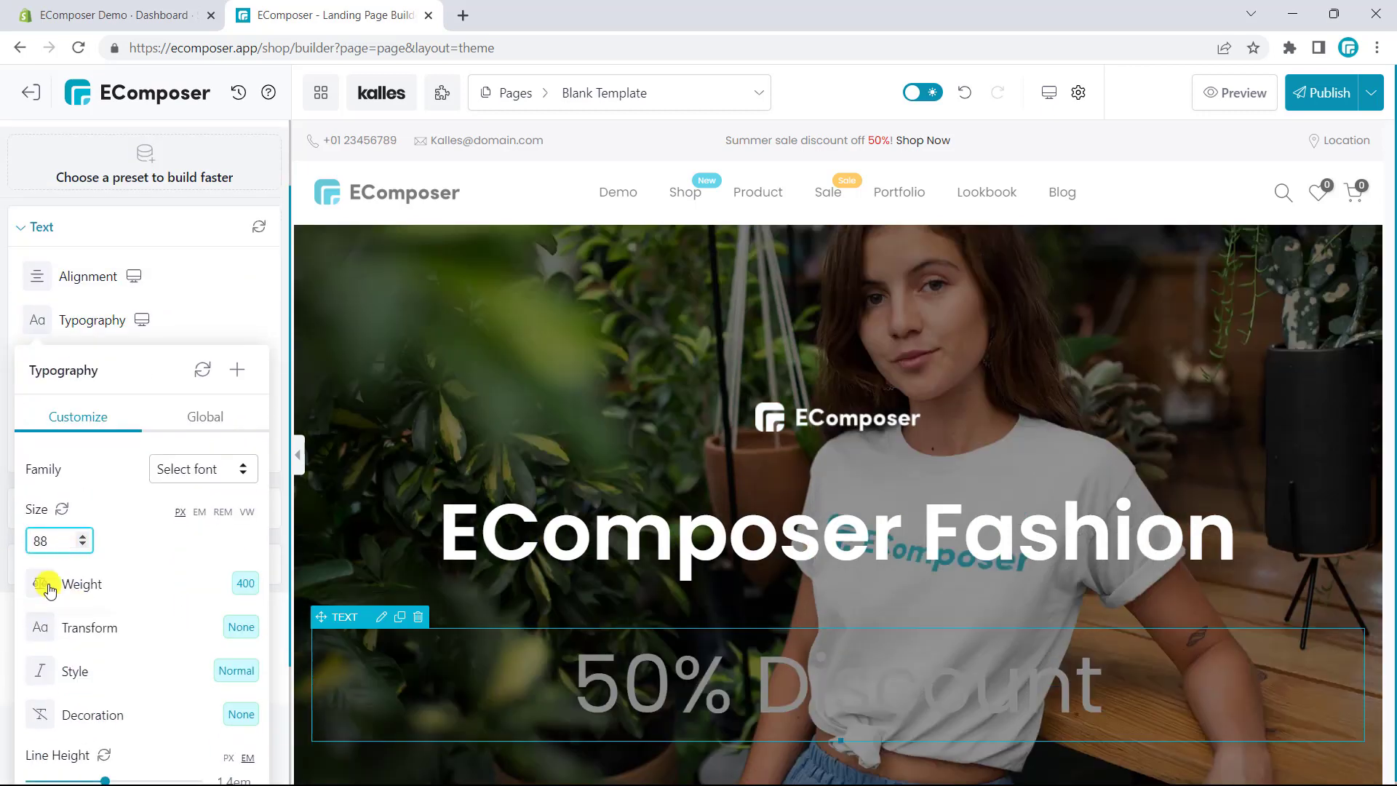
Make '50% Discount' weight 600 and colour it cyan.
left_click(44, 582)
left_click(64, 745)
left_click(2, 582)
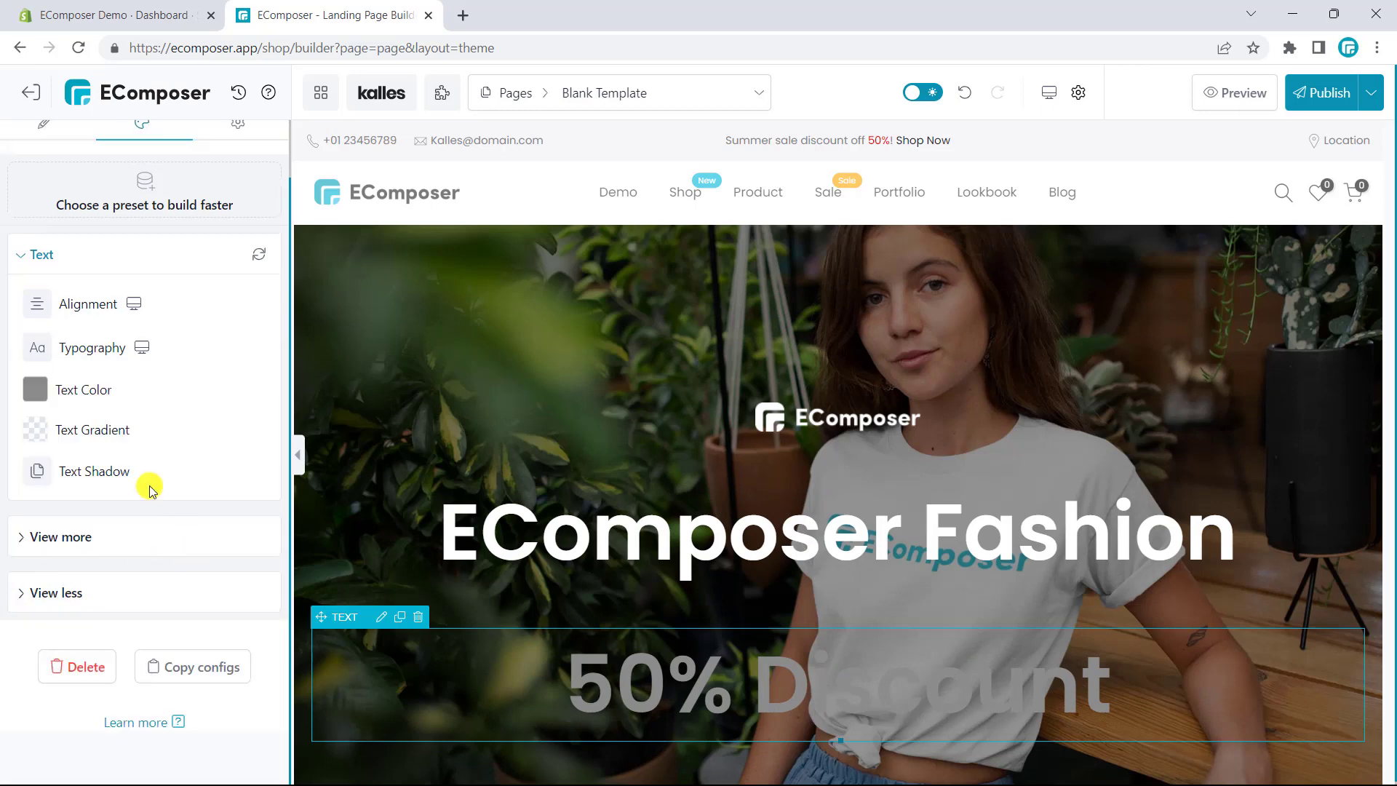
left_click(35, 389)
left_click(218, 582)
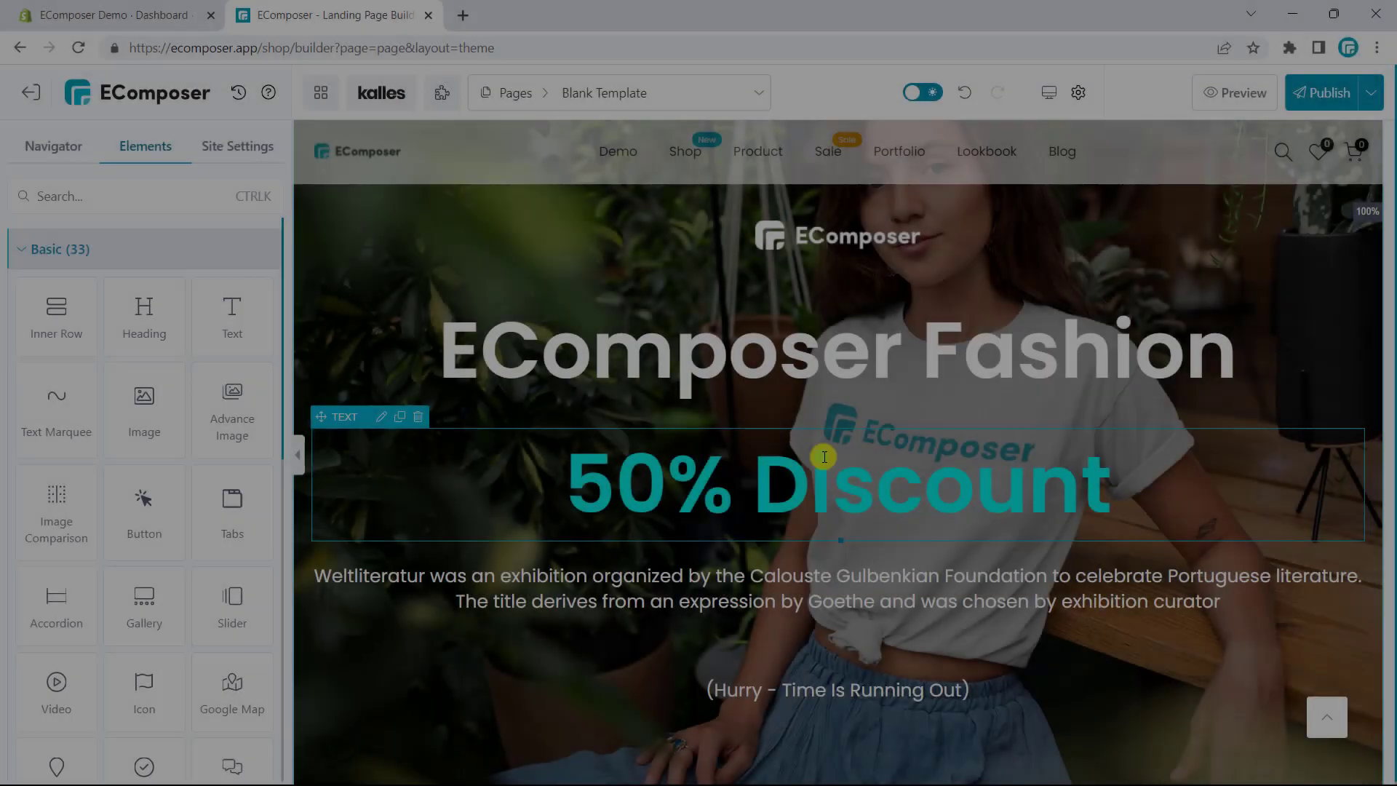
scroll(836, 536, "down", 8)
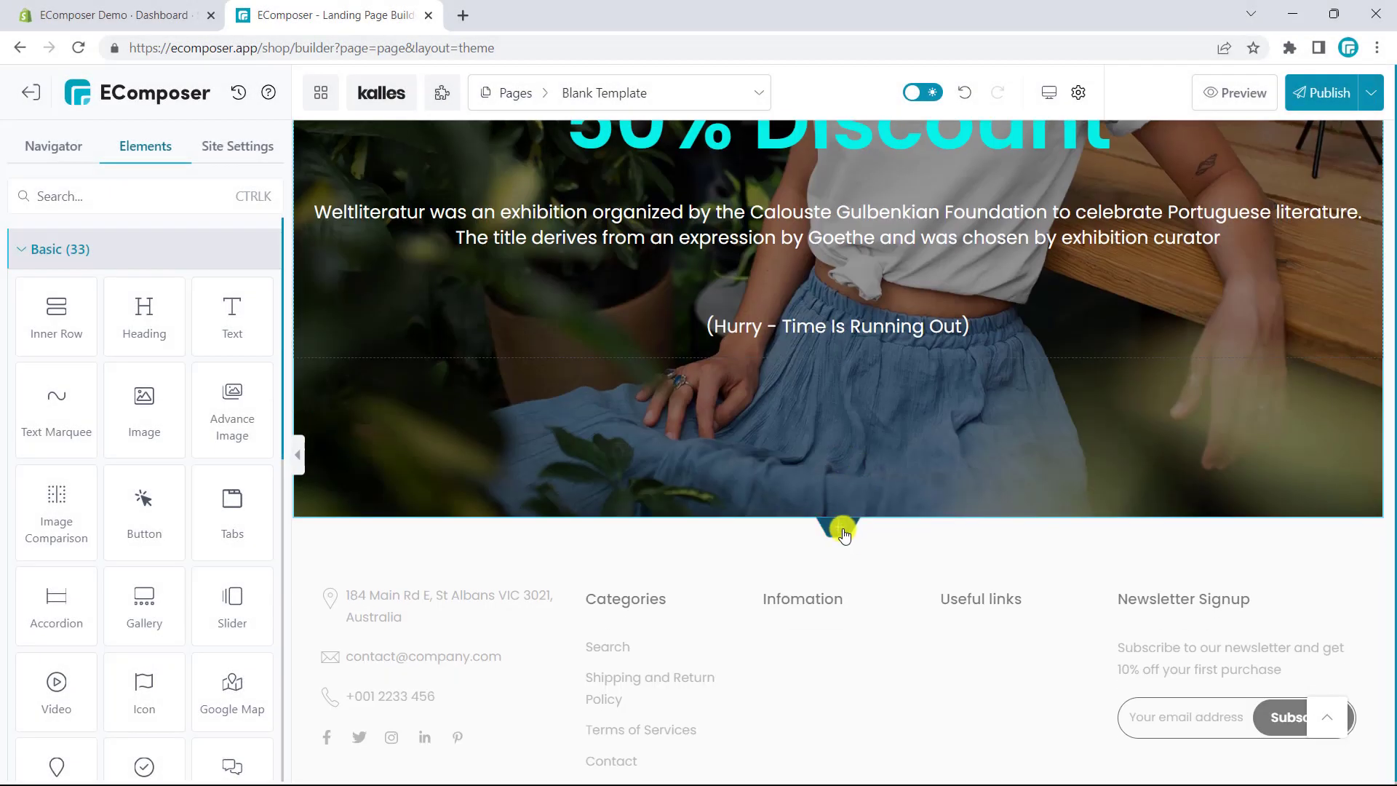
Add a two-column section with a black 'Leave your email to get 30% Discount' heading on the left.
left_click(712, 525)
left_click(812, 342)
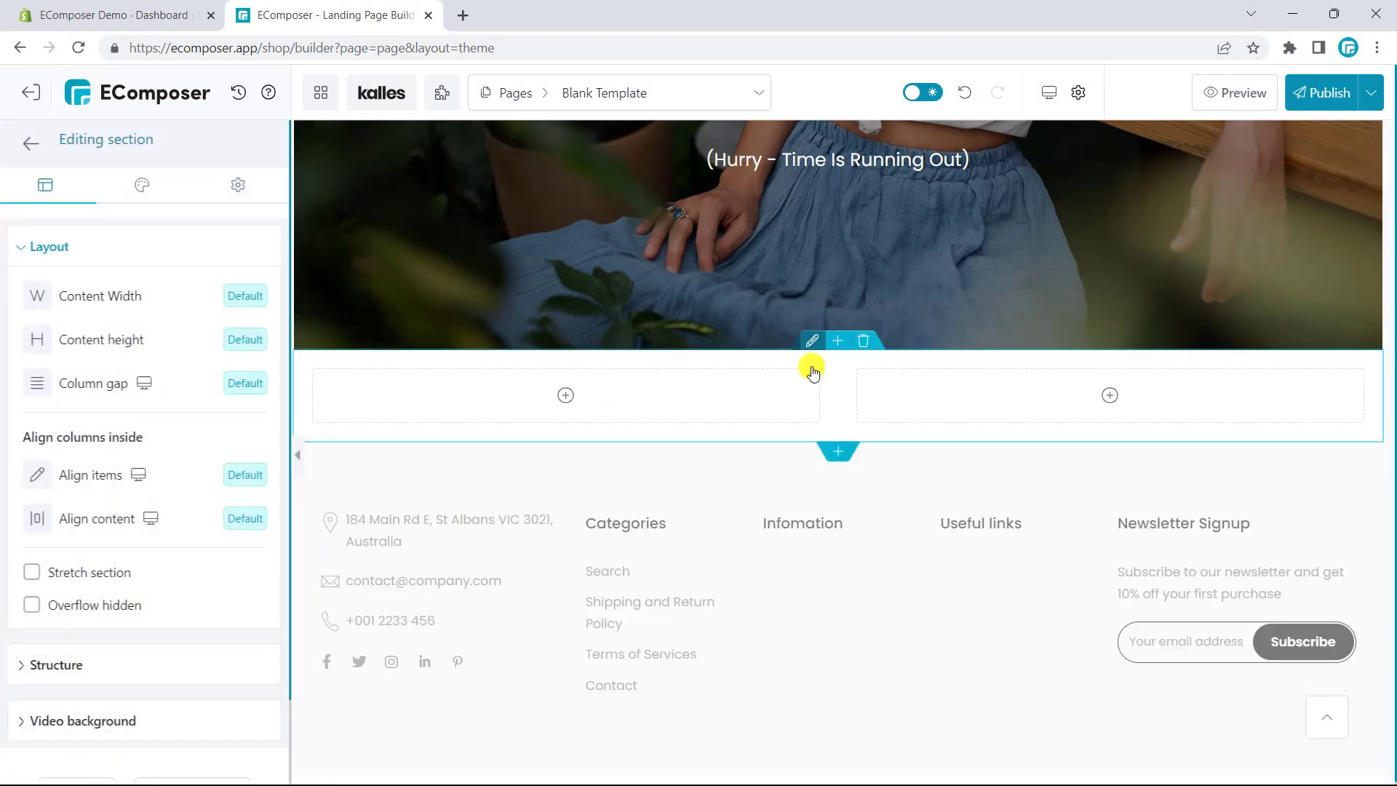
left_click(697, 420)
left_click_drag(228, 311, 368, 390)
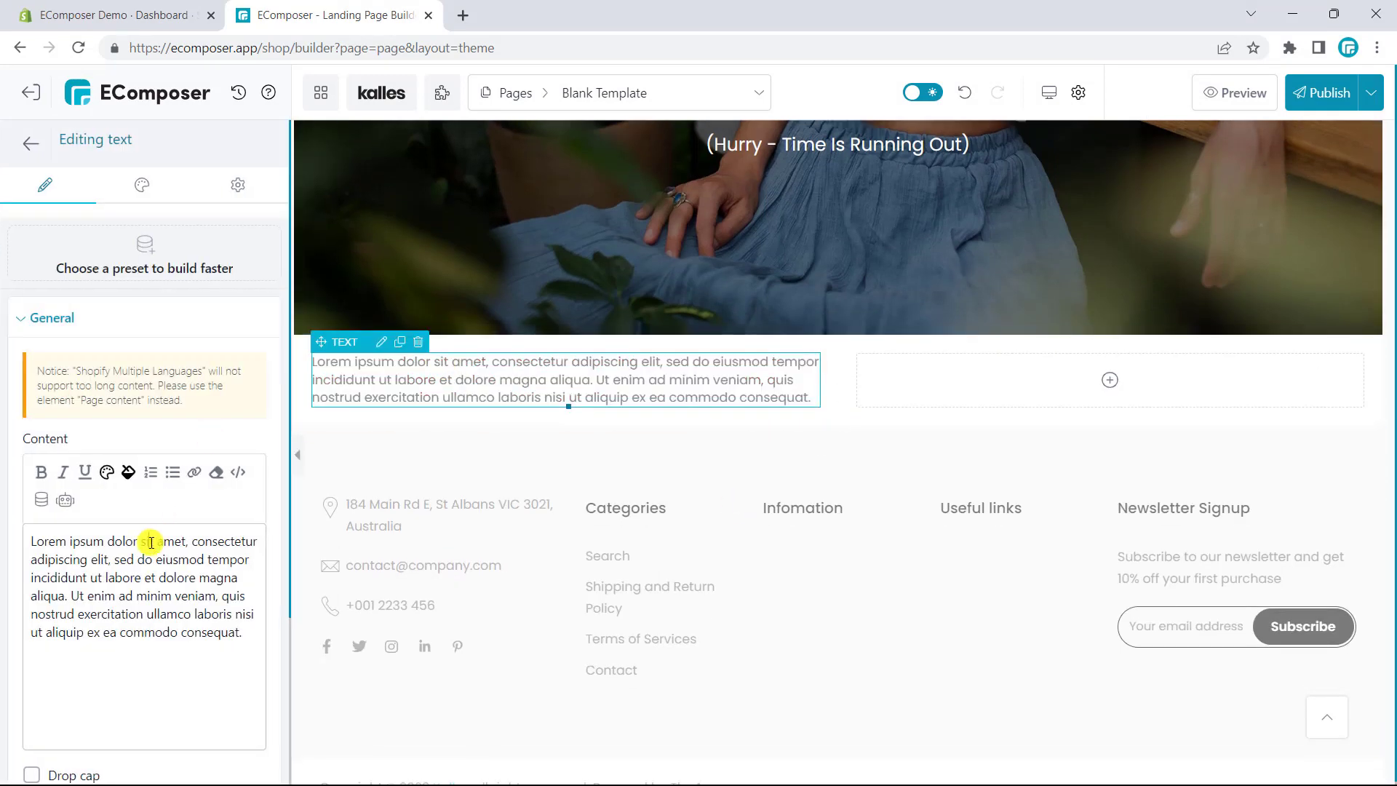
triple_click(150, 542)
type("Leave your email to get 30% Discount")
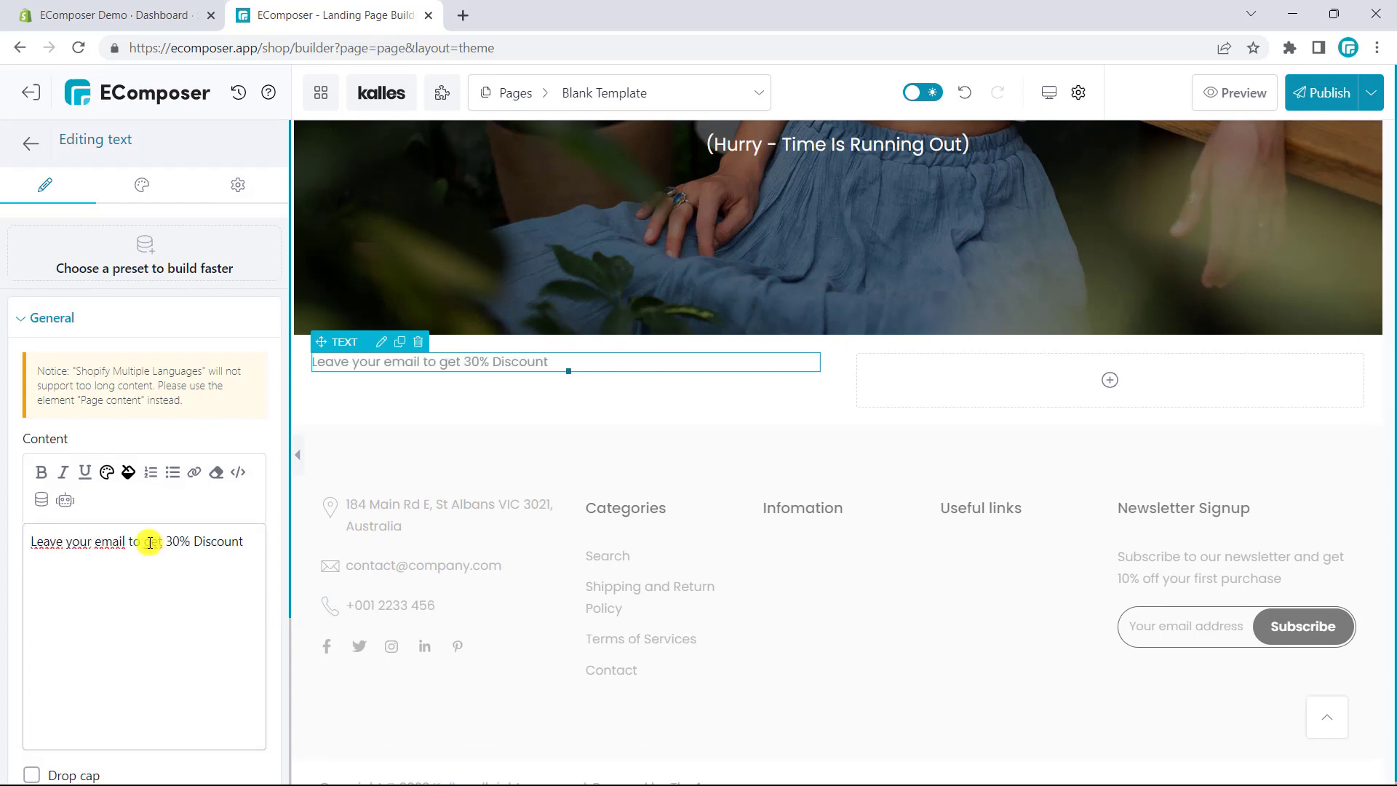
left_click(141, 185)
left_click(35, 452)
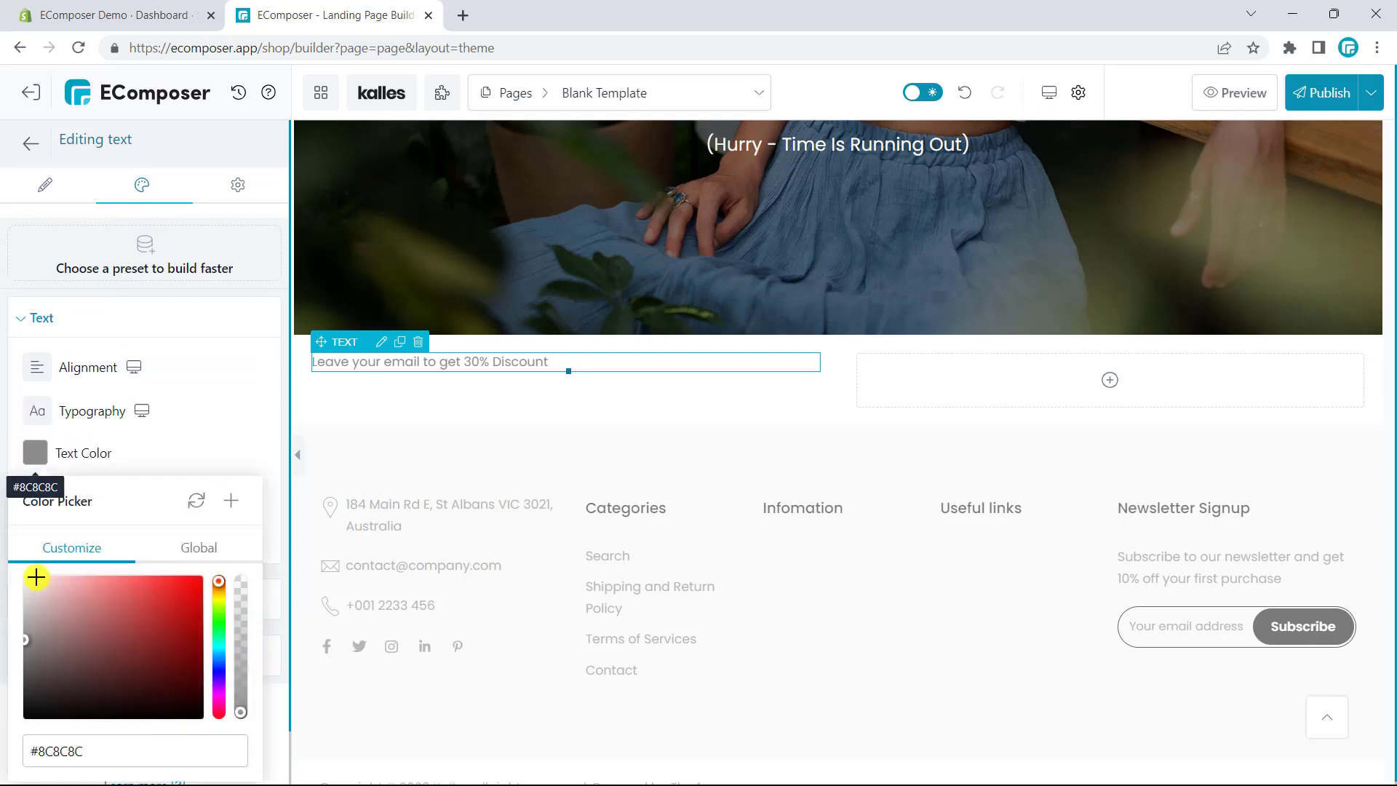
left_click(26, 716)
Set the signup heading to font size 32 and weight 600.
left_click(41, 412)
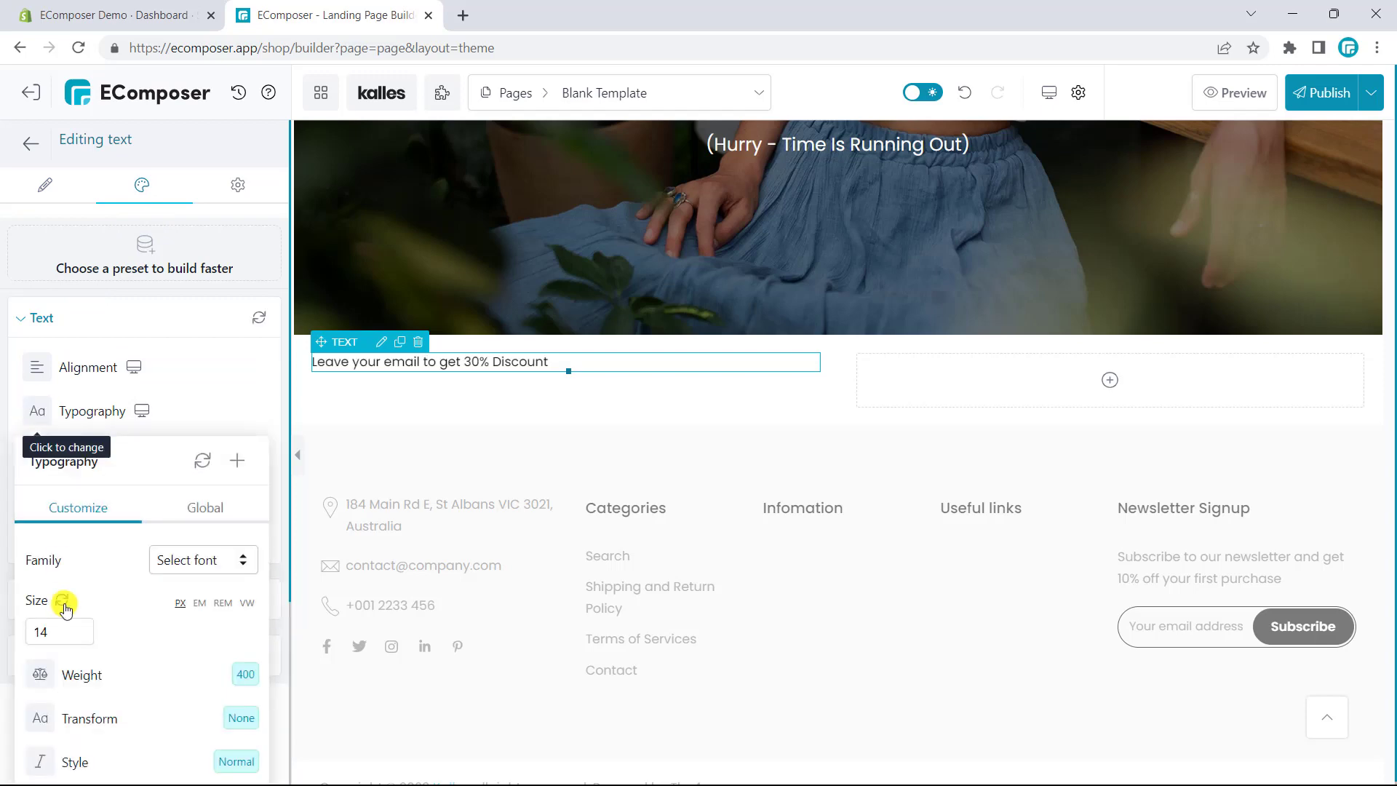
left_click(82, 627)
left_click(82, 627)
left_click(82, 627)
left_click(84, 629)
left_click(84, 629)
left_click(82, 630)
left_click(82, 631)
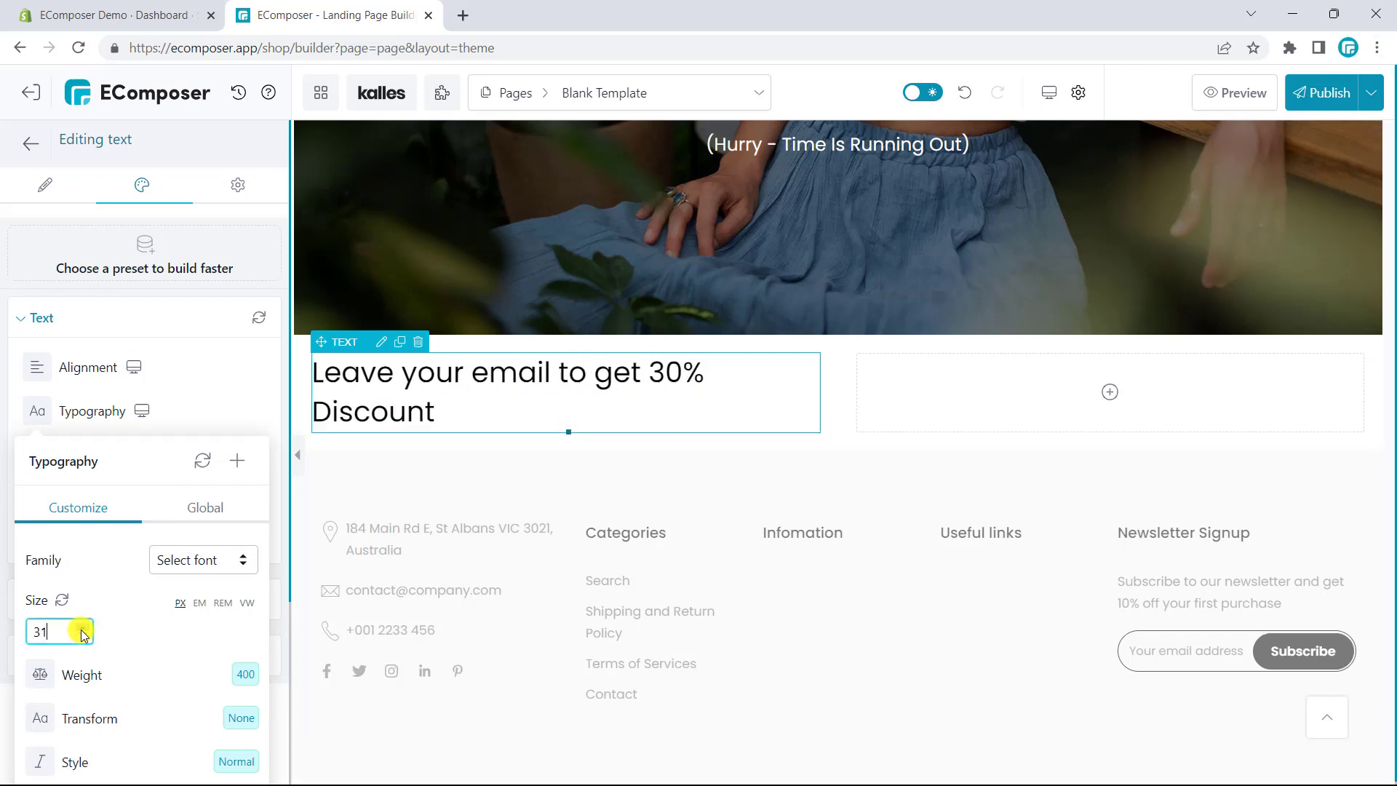
left_click(40, 674)
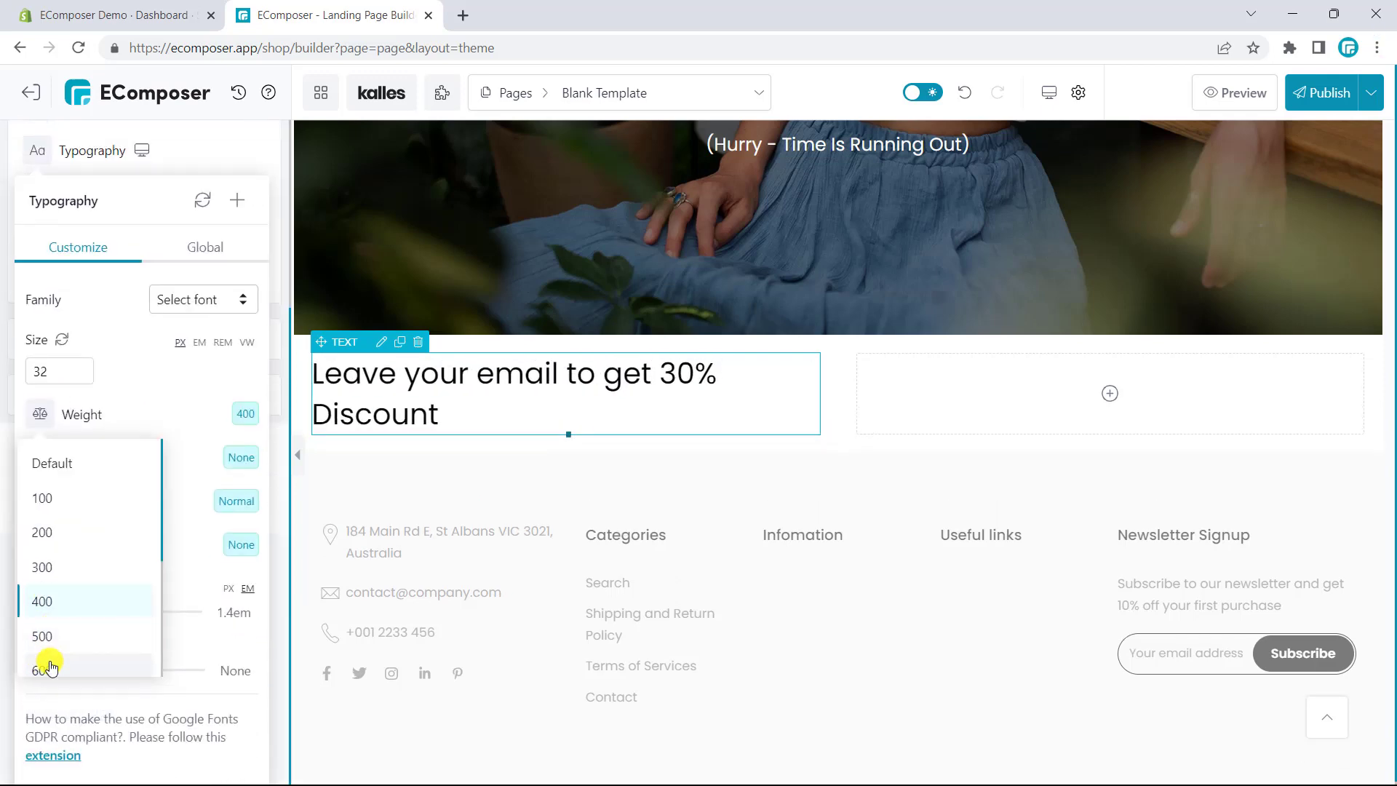
left_click(47, 664)
Add a black description paragraph under the heading.
left_click(31, 139)
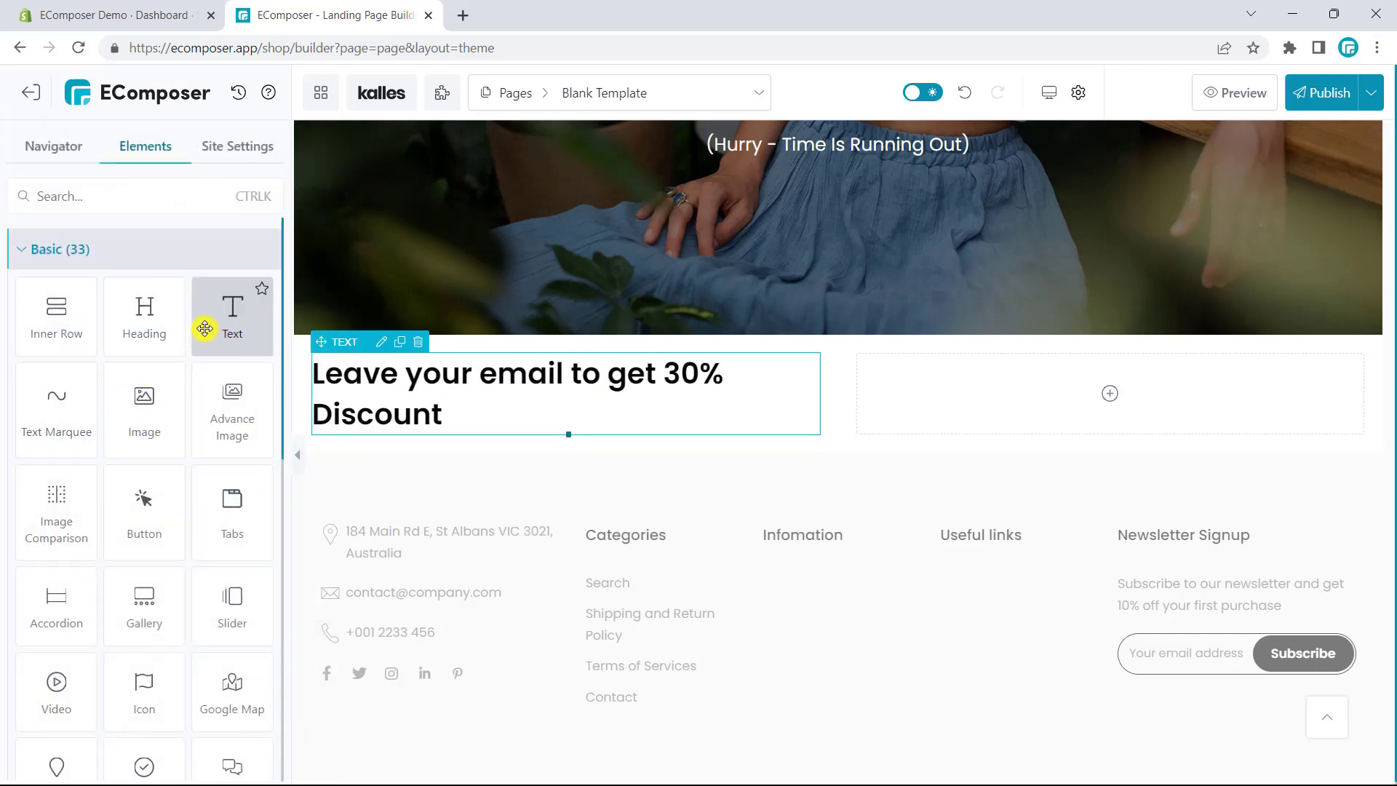
left_click_drag(233, 312, 462, 433)
left_click(178, 187)
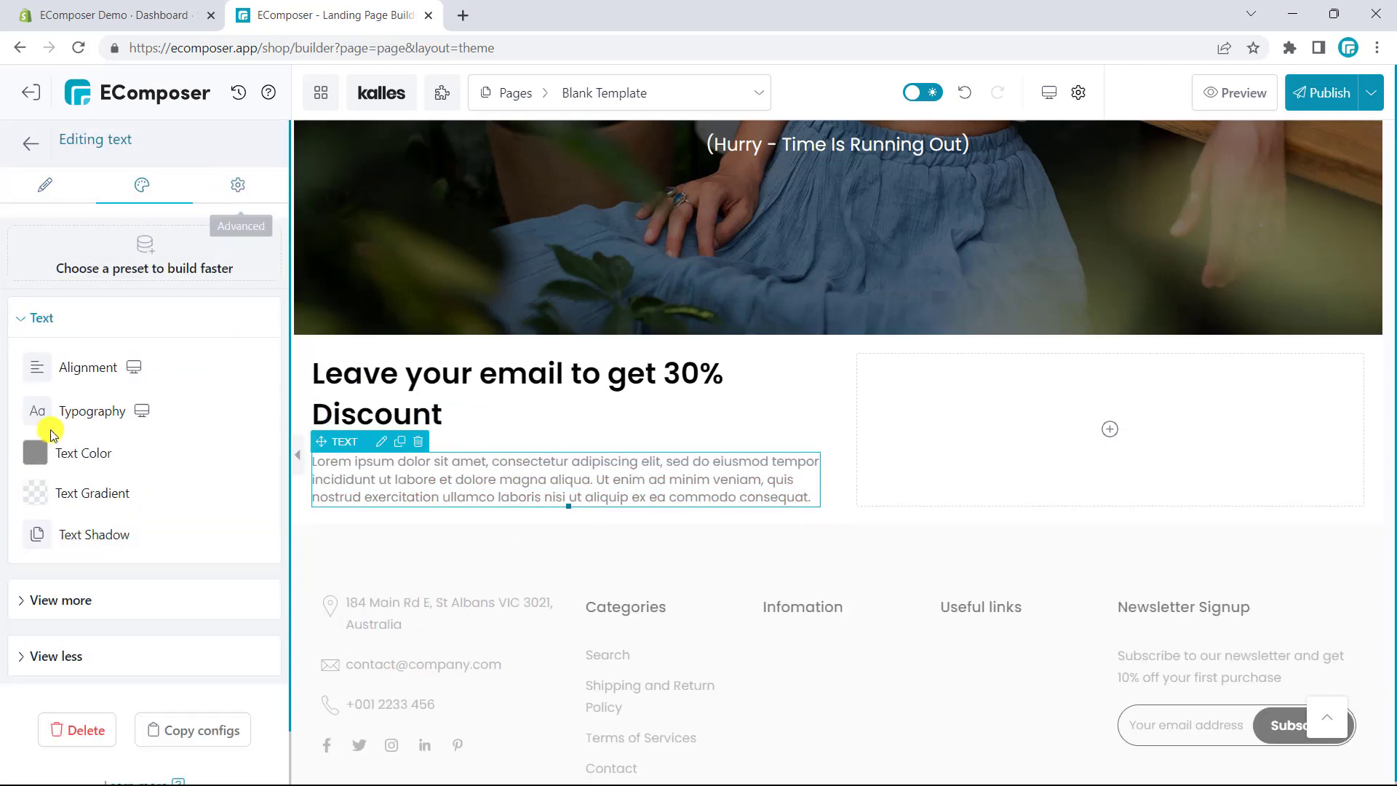
left_click(34, 451)
left_click(31, 724)
left_click(7, 385)
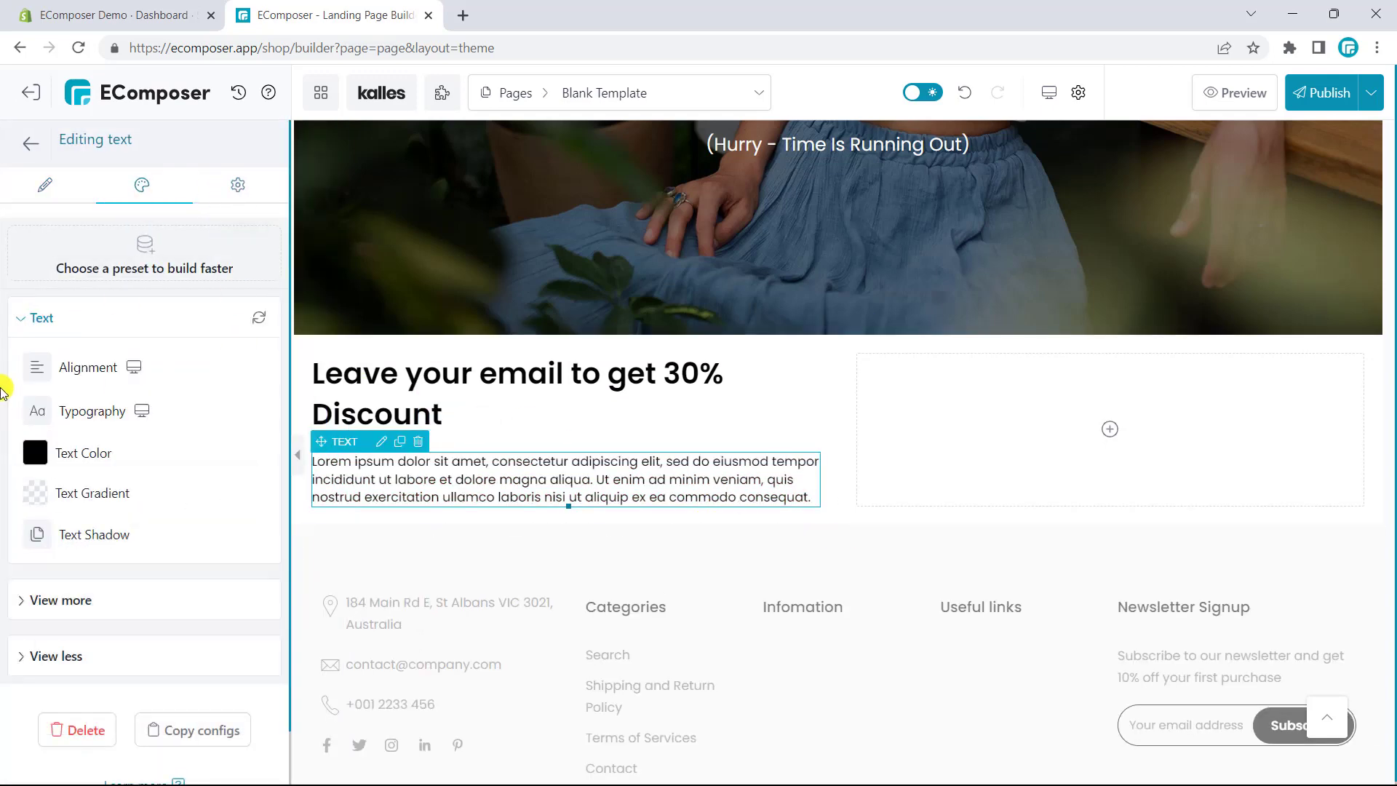
left_click(37, 411)
scroll(87, 631, "up", 2)
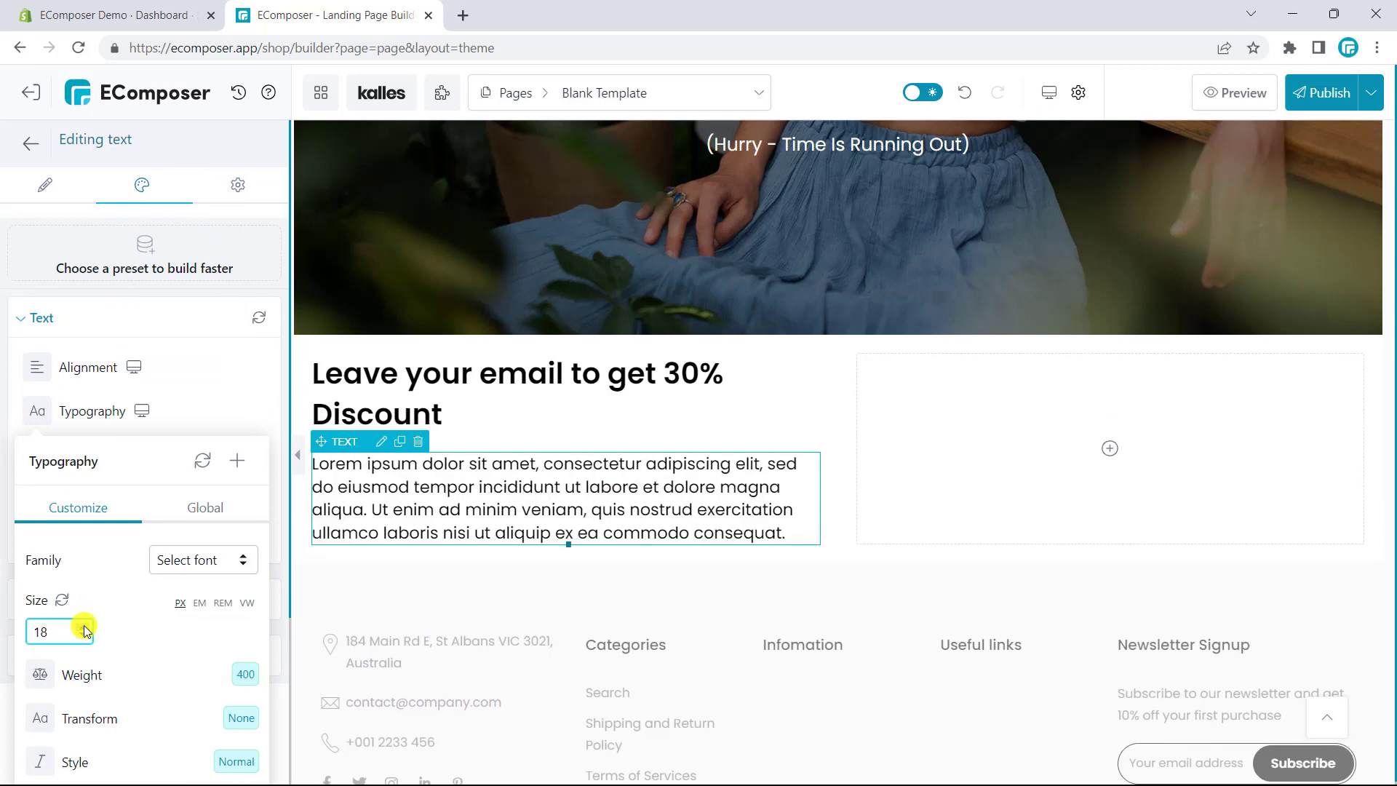
scroll(88, 630, "down", 1)
left_click(221, 408)
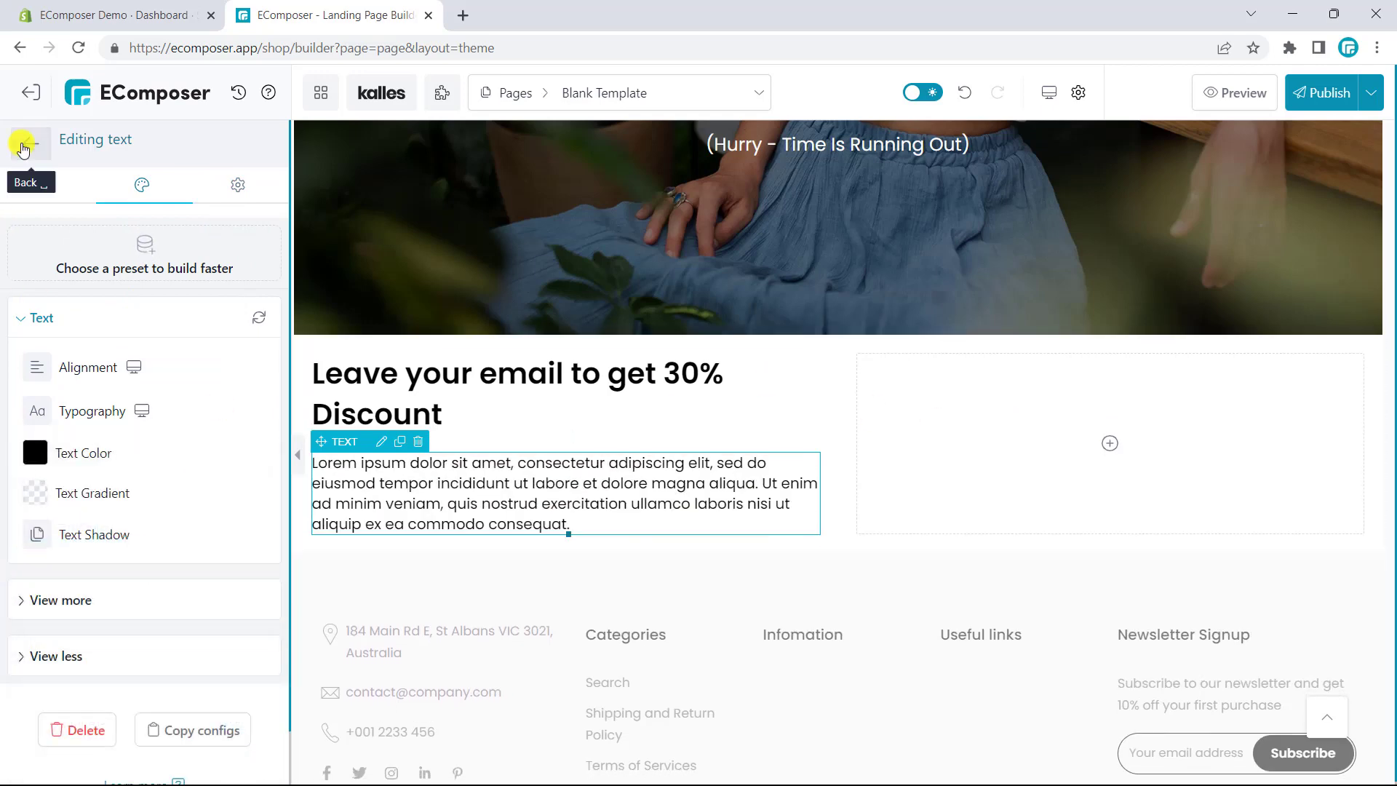
Place a Newsletter form in the right column and paste the copied style onto it.
left_click(102, 194)
type("news")
left_click_drag(56, 312, 966, 470)
right_click(911, 342)
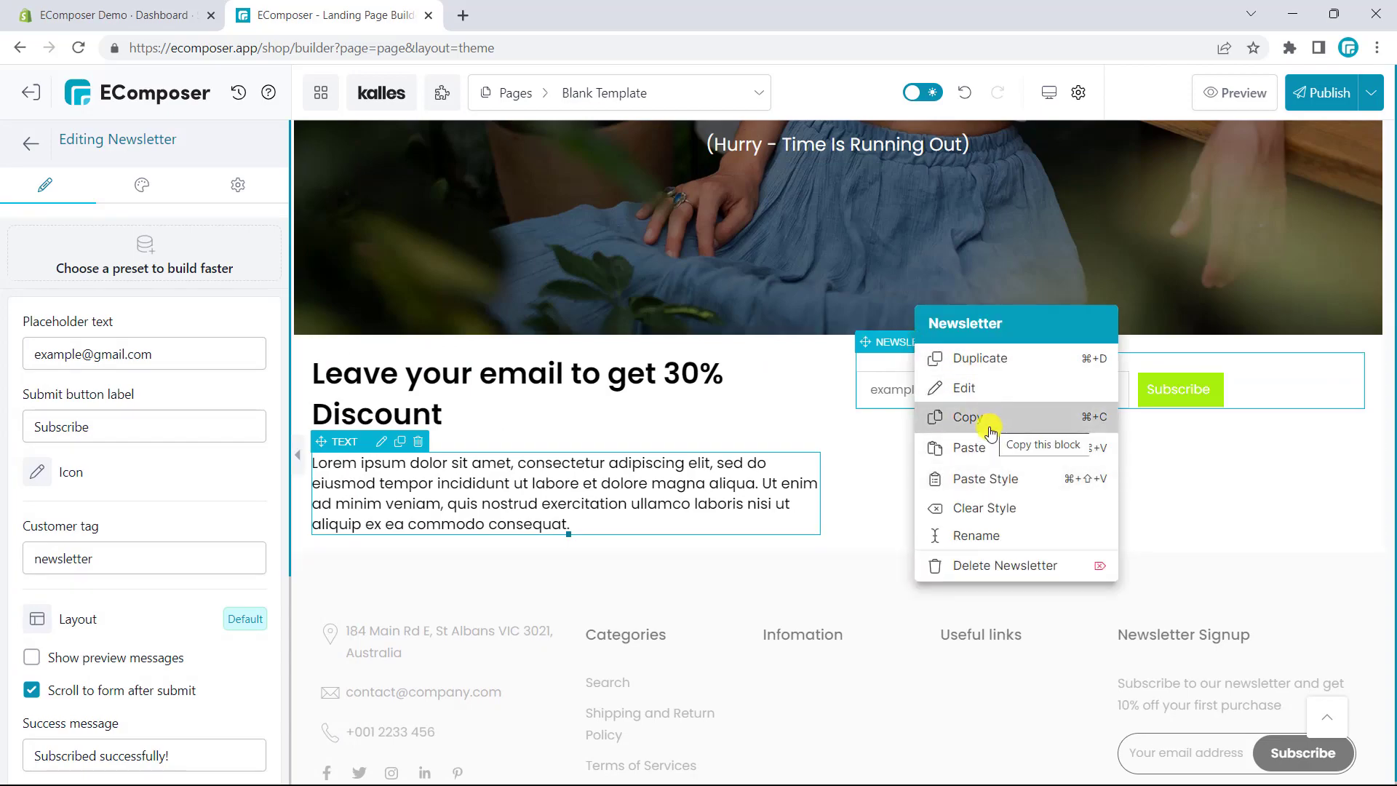
left_click(985, 479)
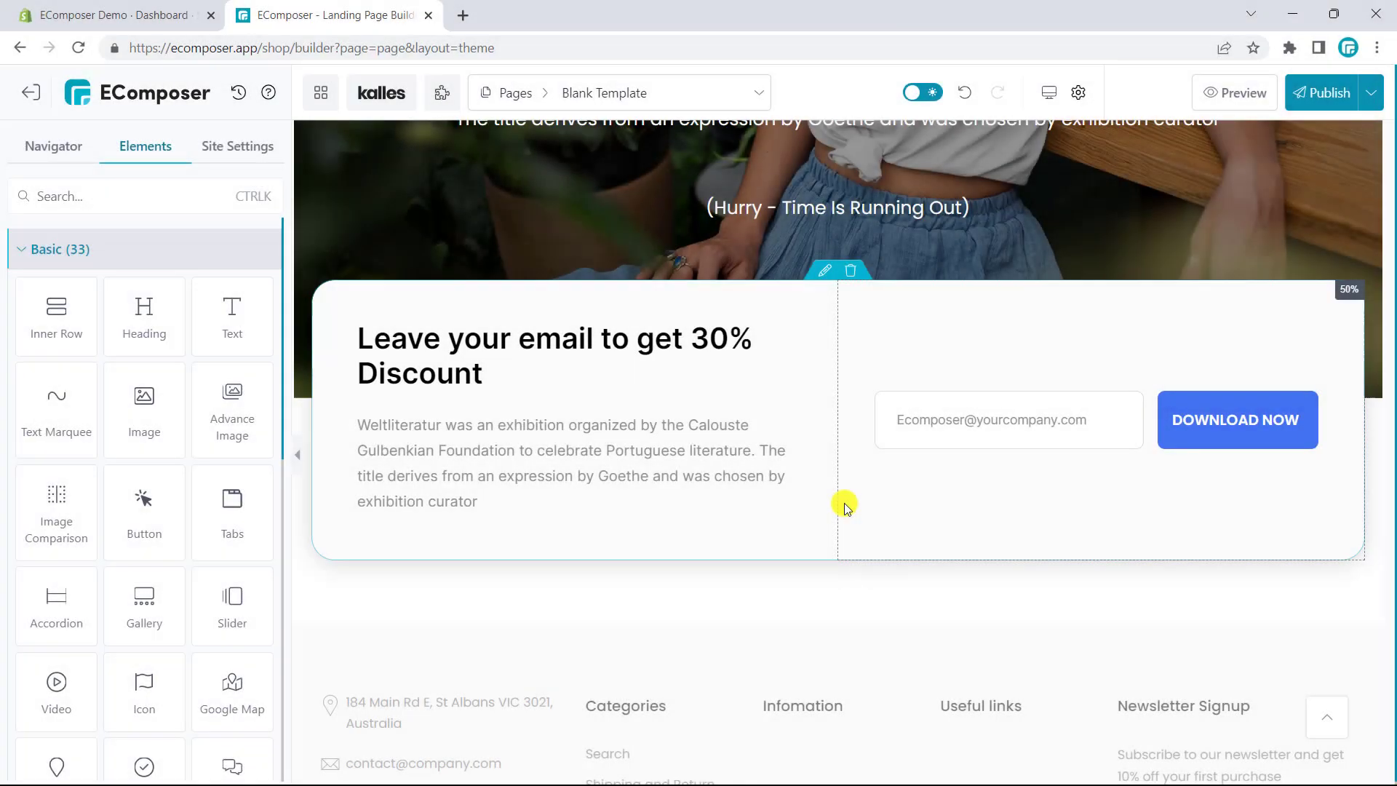
left_click(836, 633)
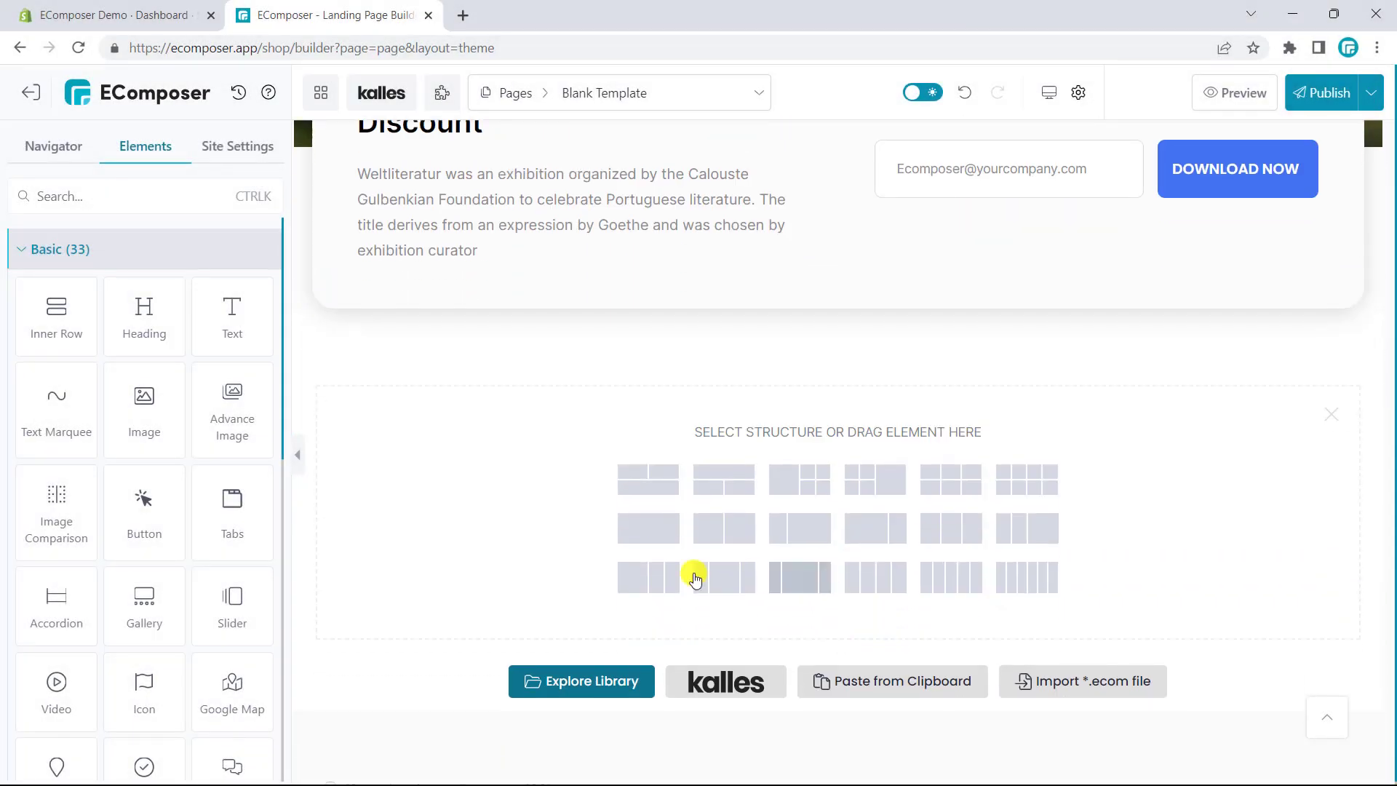
Add a single-column section with a centred 'Our numbers say it all' heading at font size 48.
left_click(666, 569)
left_click_drag(243, 303, 782, 412)
triple_click(149, 583)
type("Our numbers say it all")
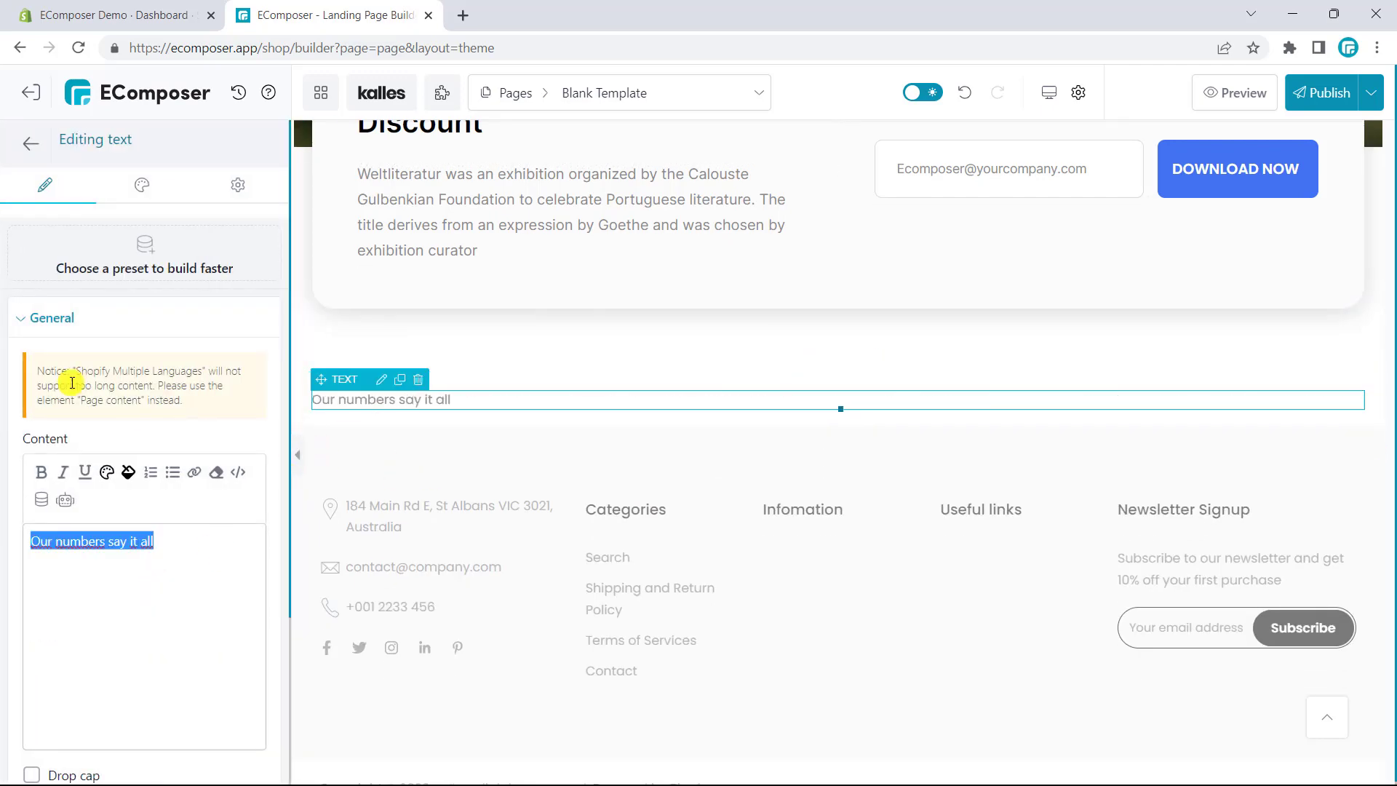
left_click(141, 183)
left_click(37, 368)
left_click(38, 411)
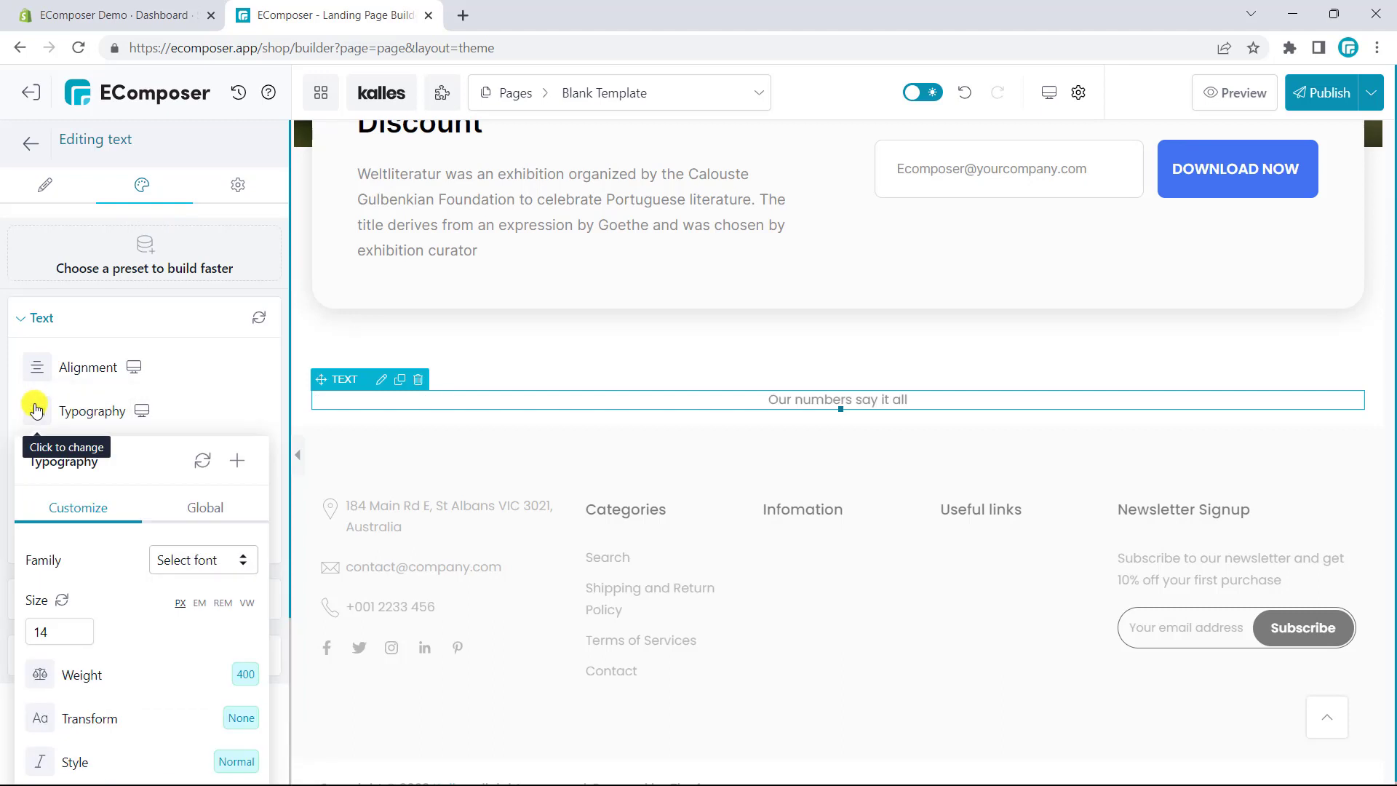
type("48")
left_click(4, 545)
Make the heading text black with a heavier font weight.
left_click(36, 454)
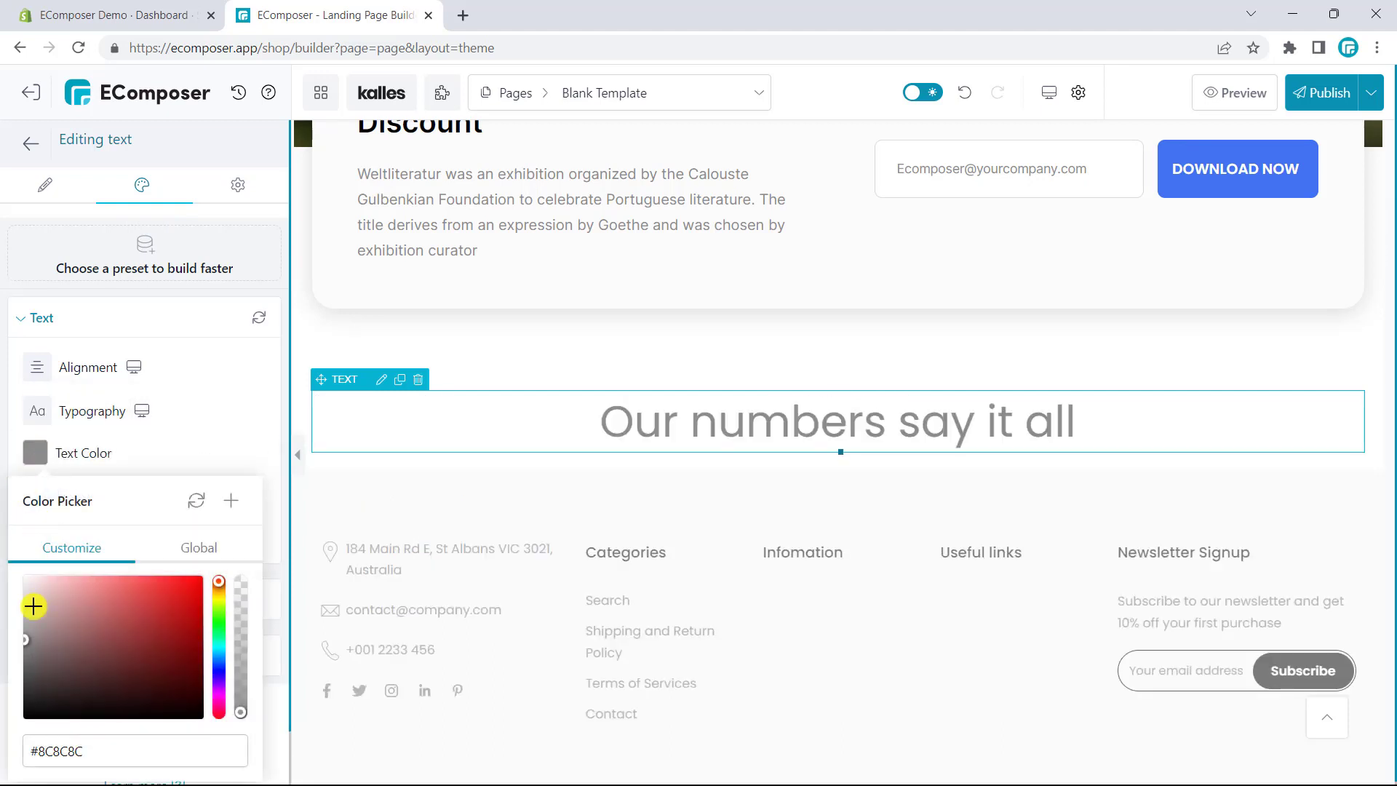
left_click(4, 538)
left_click(37, 410)
scroll(36, 578, "down", 1)
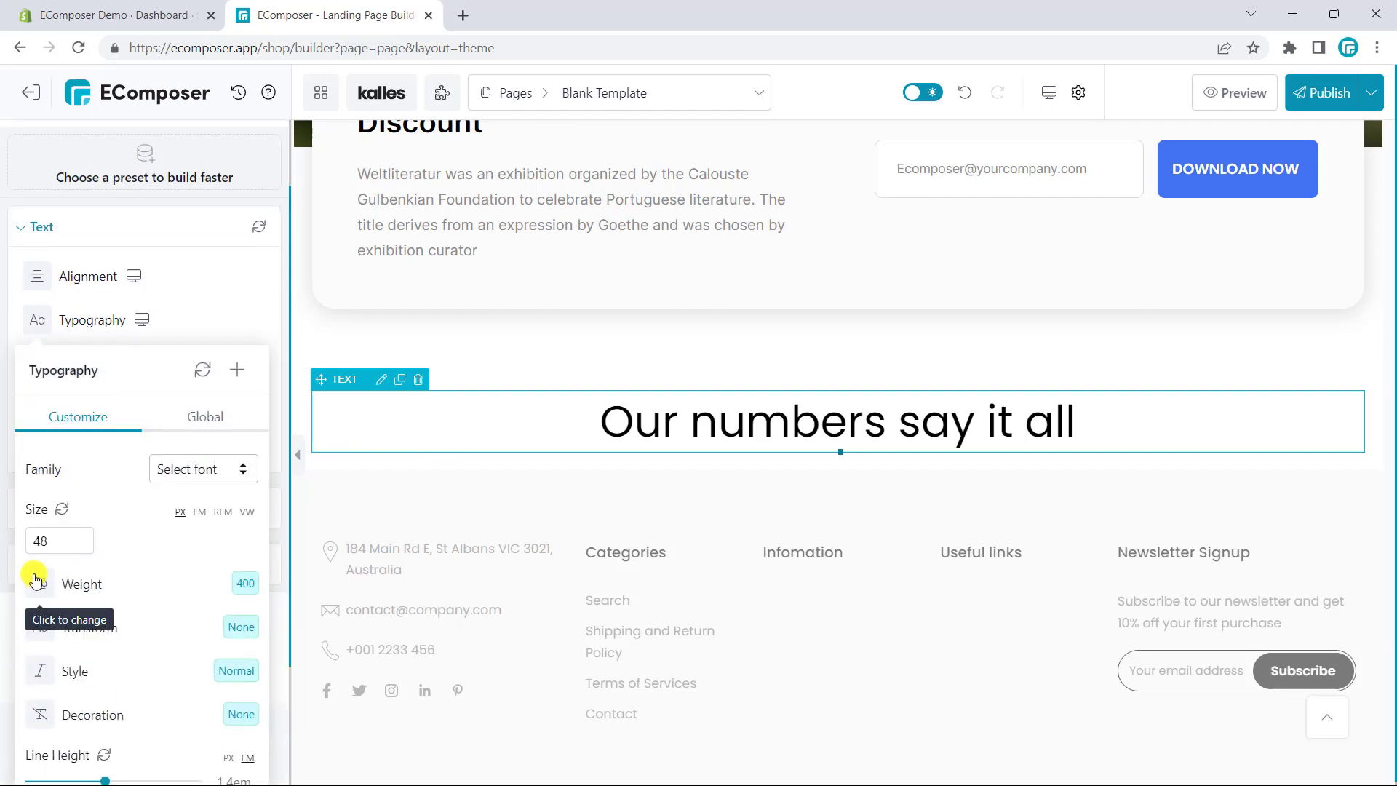
left_click(36, 579)
left_click(68, 749)
left_click(7, 626)
scroll(3, 175, "up", 1)
Add a centred placeholder paragraph below the heading, then a two-column row beneath it.
left_click(31, 142)
left_click_drag(231, 313, 767, 462)
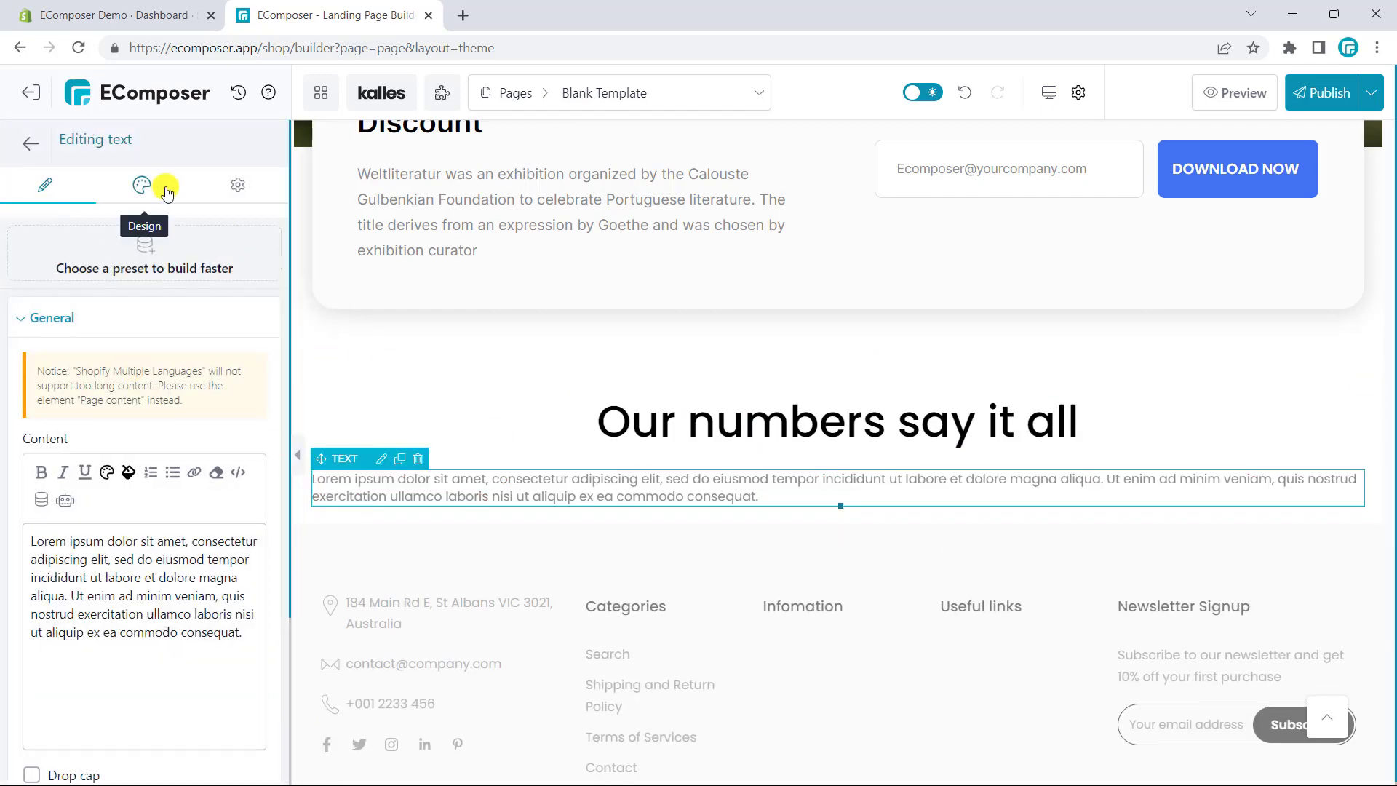
left_click(165, 191)
left_click(38, 369)
left_click(43, 406)
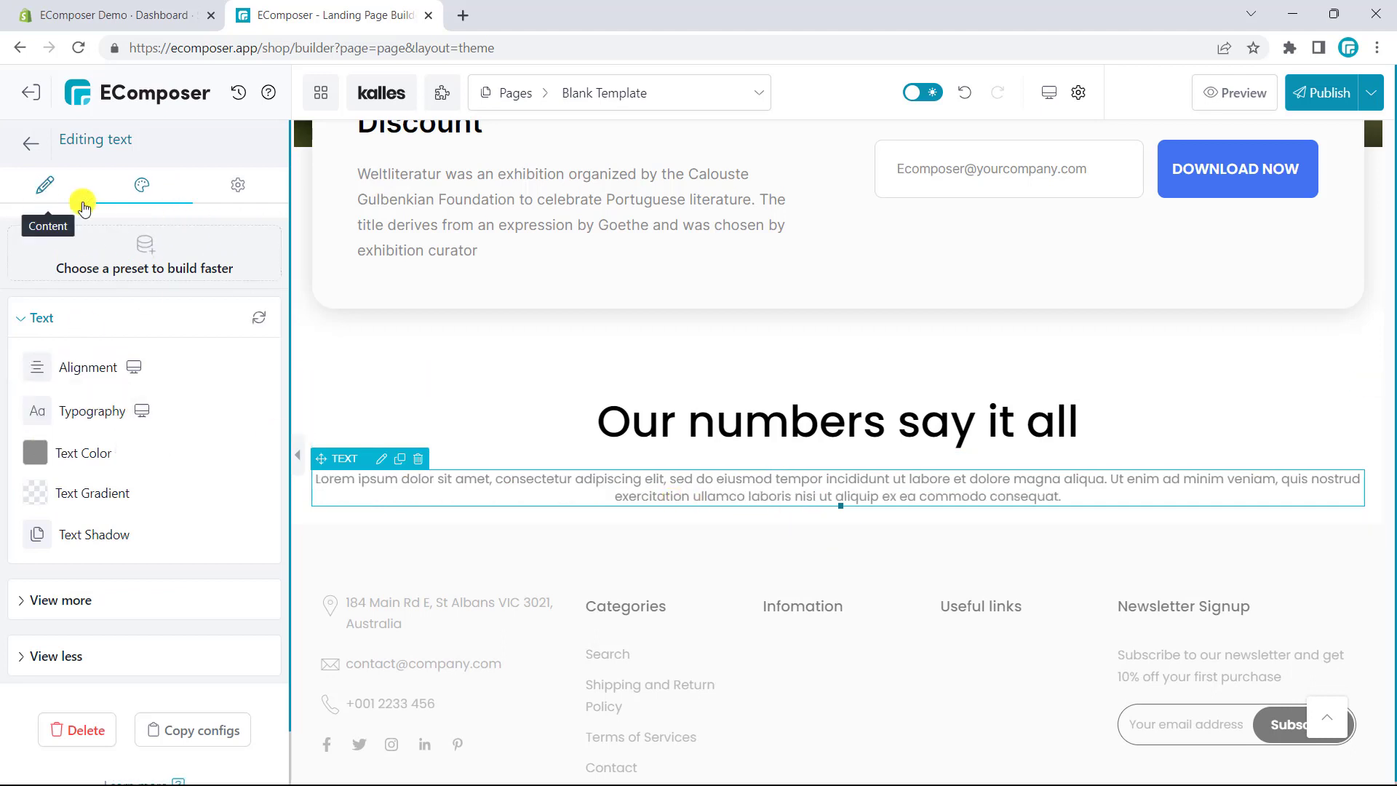
left_click(38, 151)
left_click_drag(54, 219, 819, 525)
Change the row's structure to three equal columns.
scroll(56, 521, "down", 2)
left_click(30, 546)
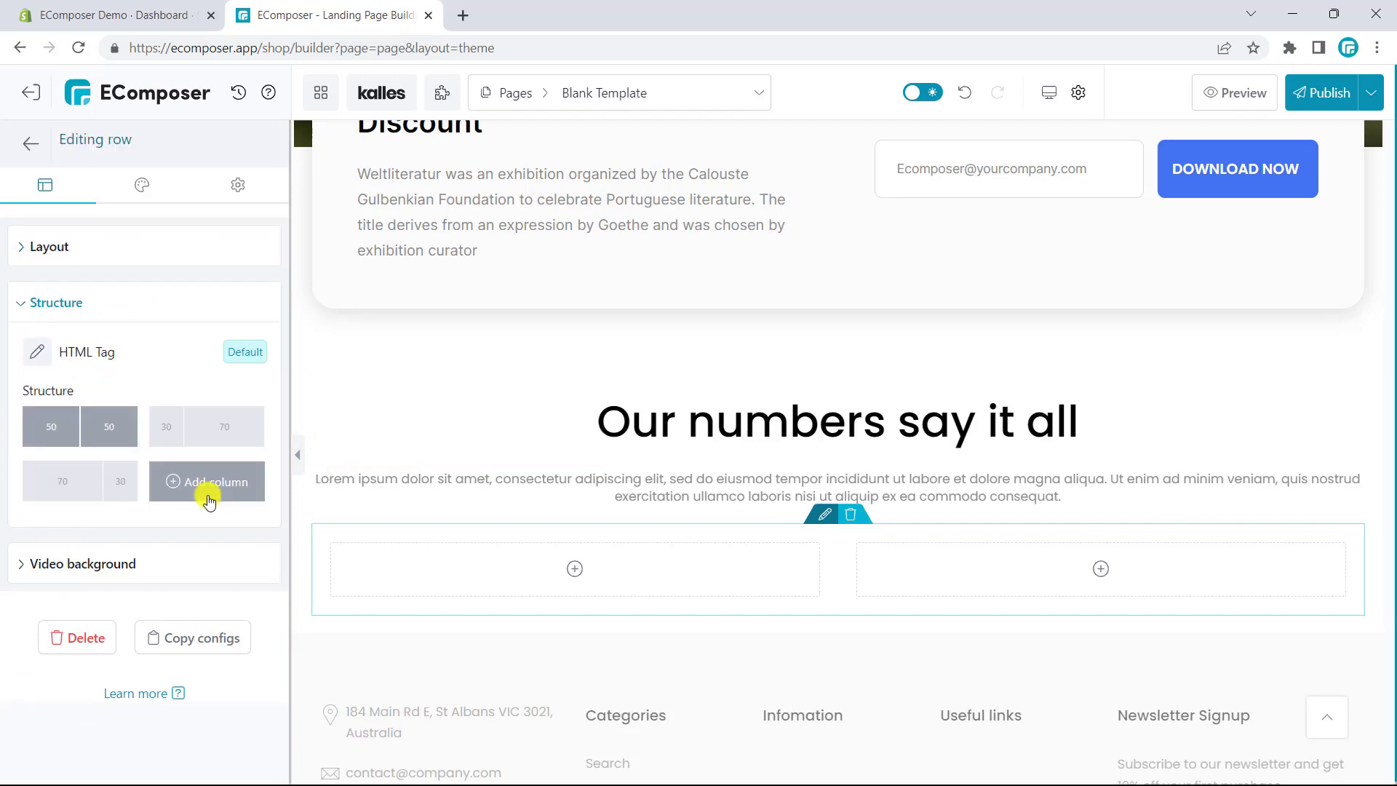
left_click(80, 426)
Add a 'Bought Per Day' counter with the cart-arrow-down icon and end value 3000 to the first column.
left_click(31, 143)
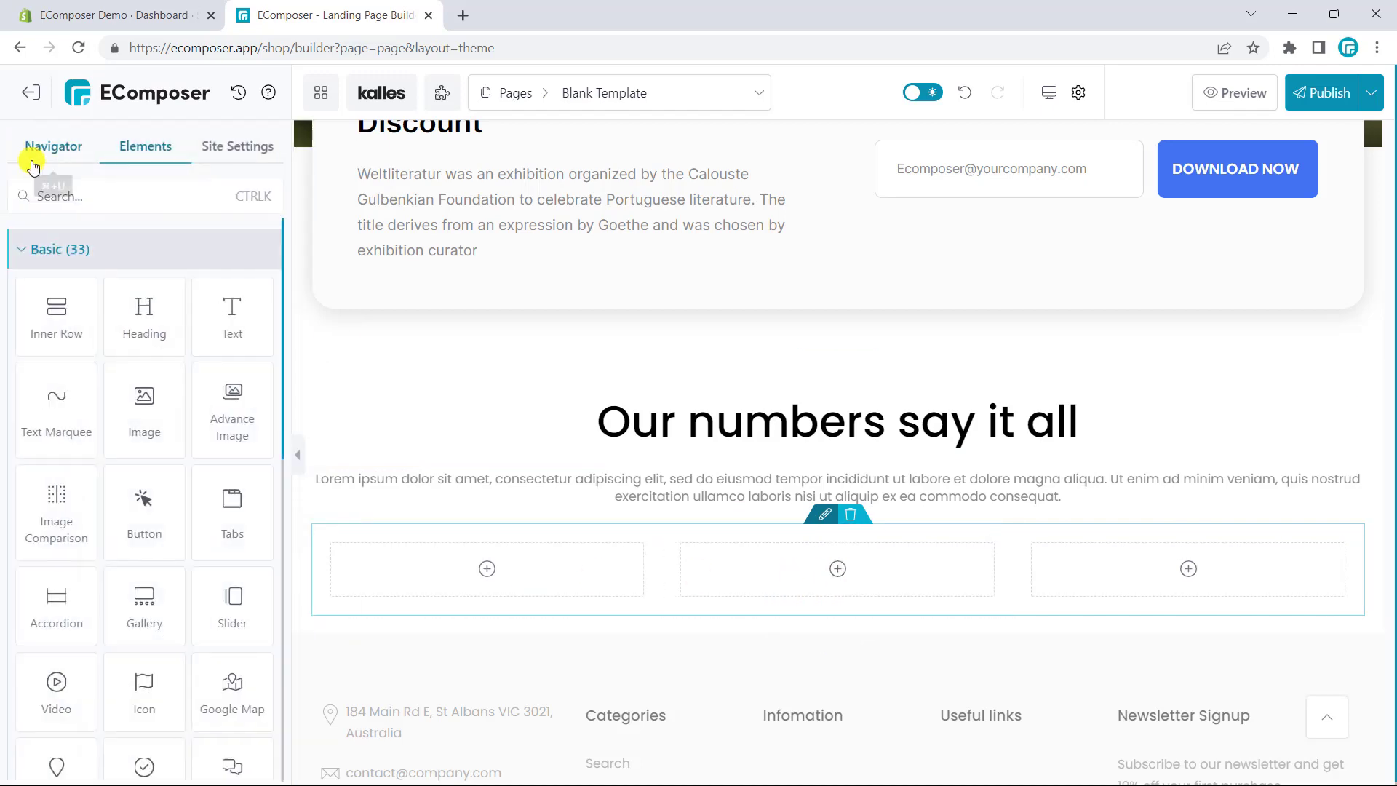
left_click(120, 196)
type("counter")
left_click_drag(56, 316, 451, 546)
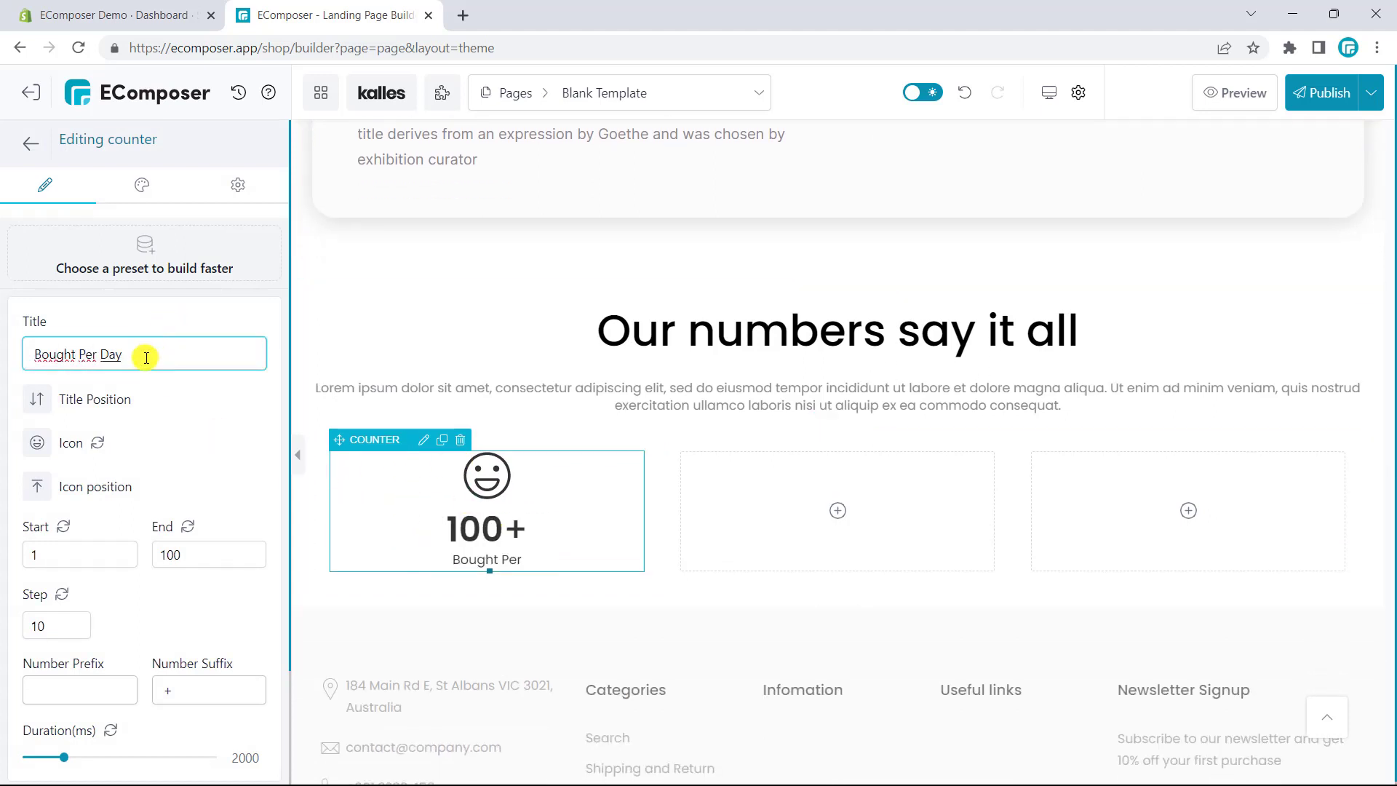
left_click(487, 551)
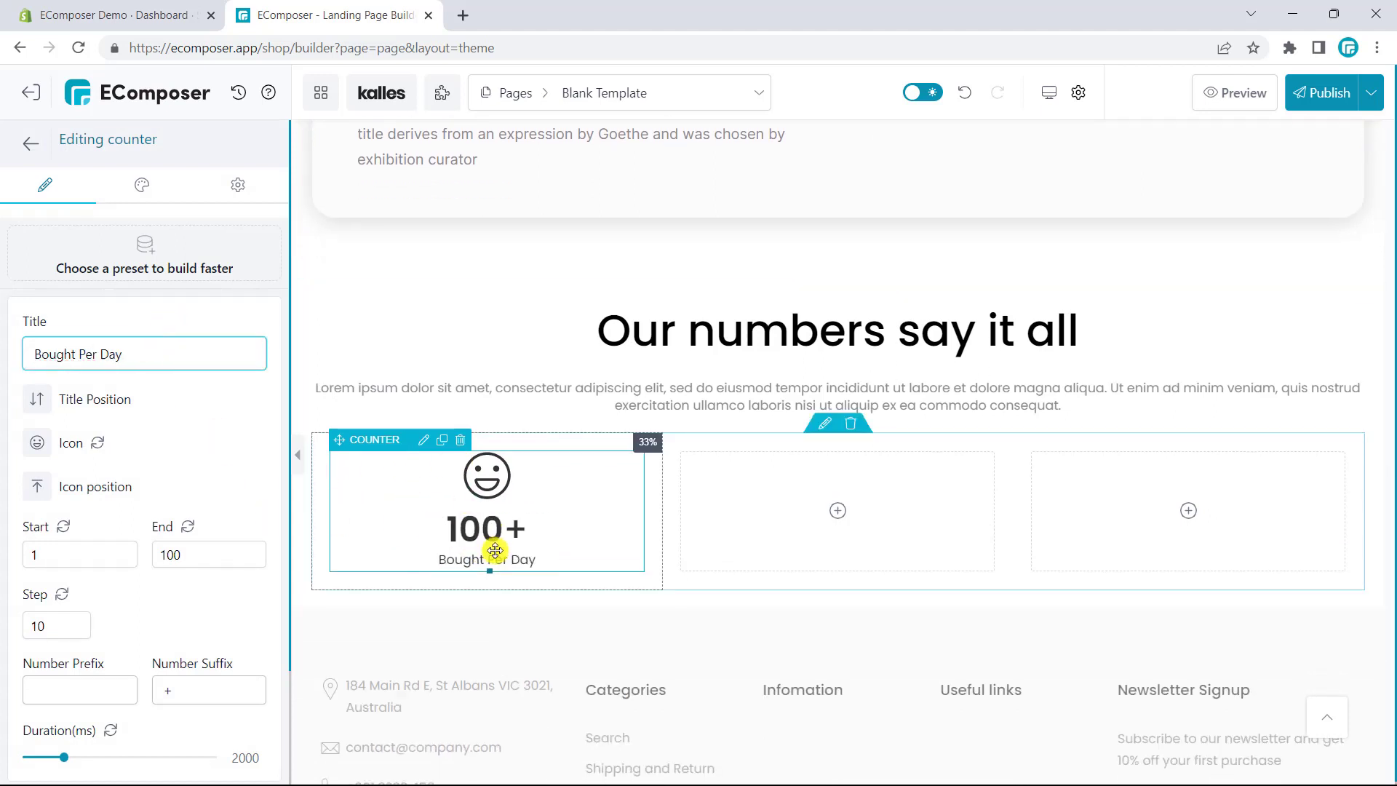
left_click(40, 443)
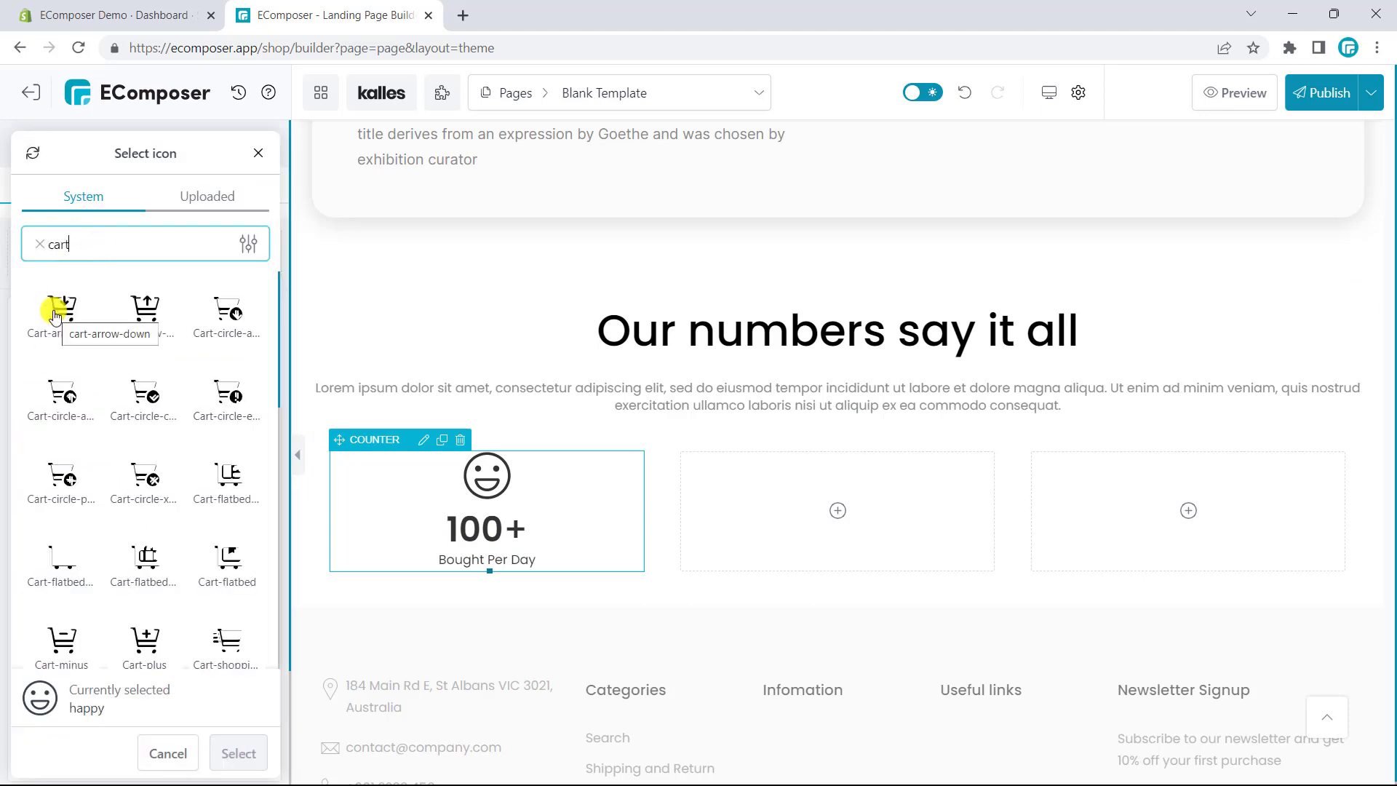
left_click(53, 310)
left_click(239, 753)
left_click(195, 557)
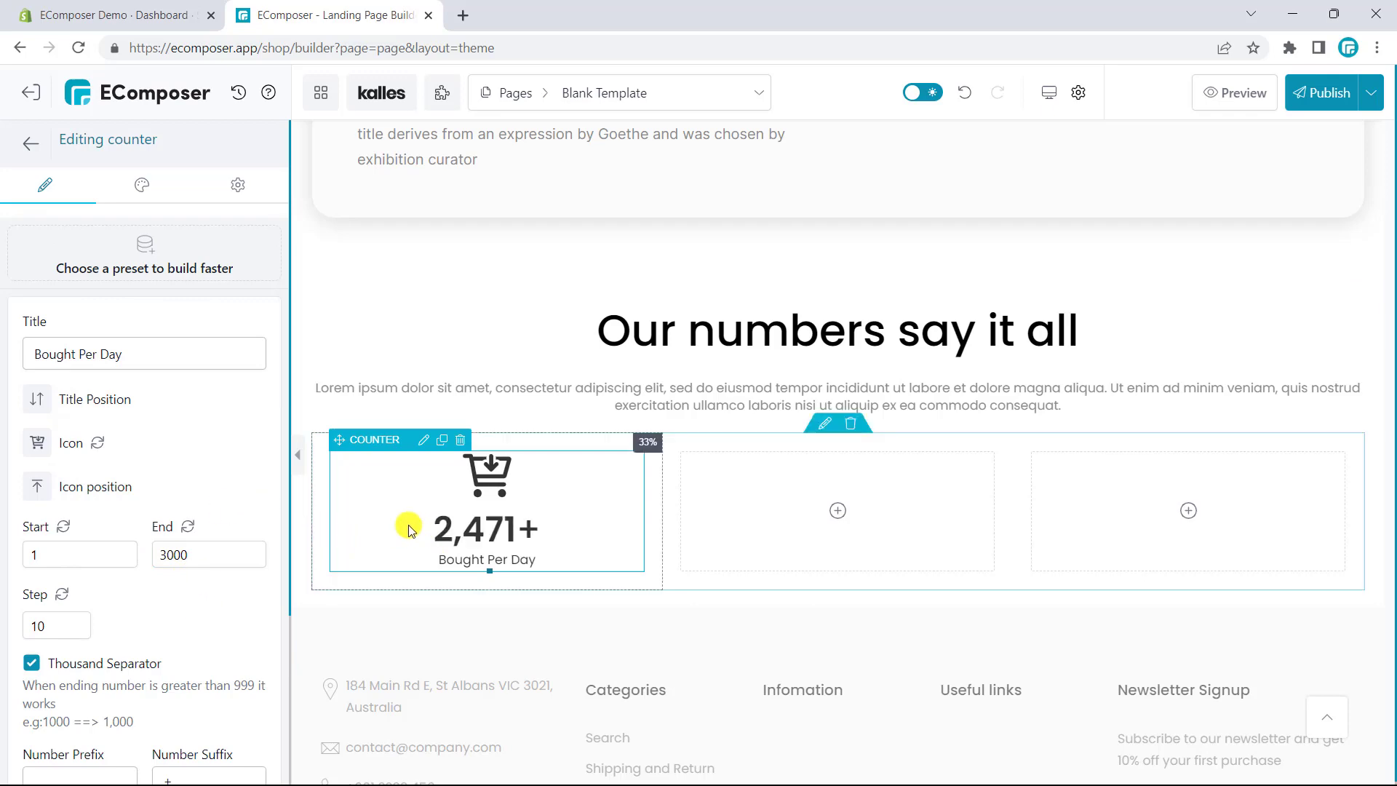
Place a text block below the counter, centred and coloured black.
left_click(17, 143)
double_click(112, 193)
key("BackSpace")
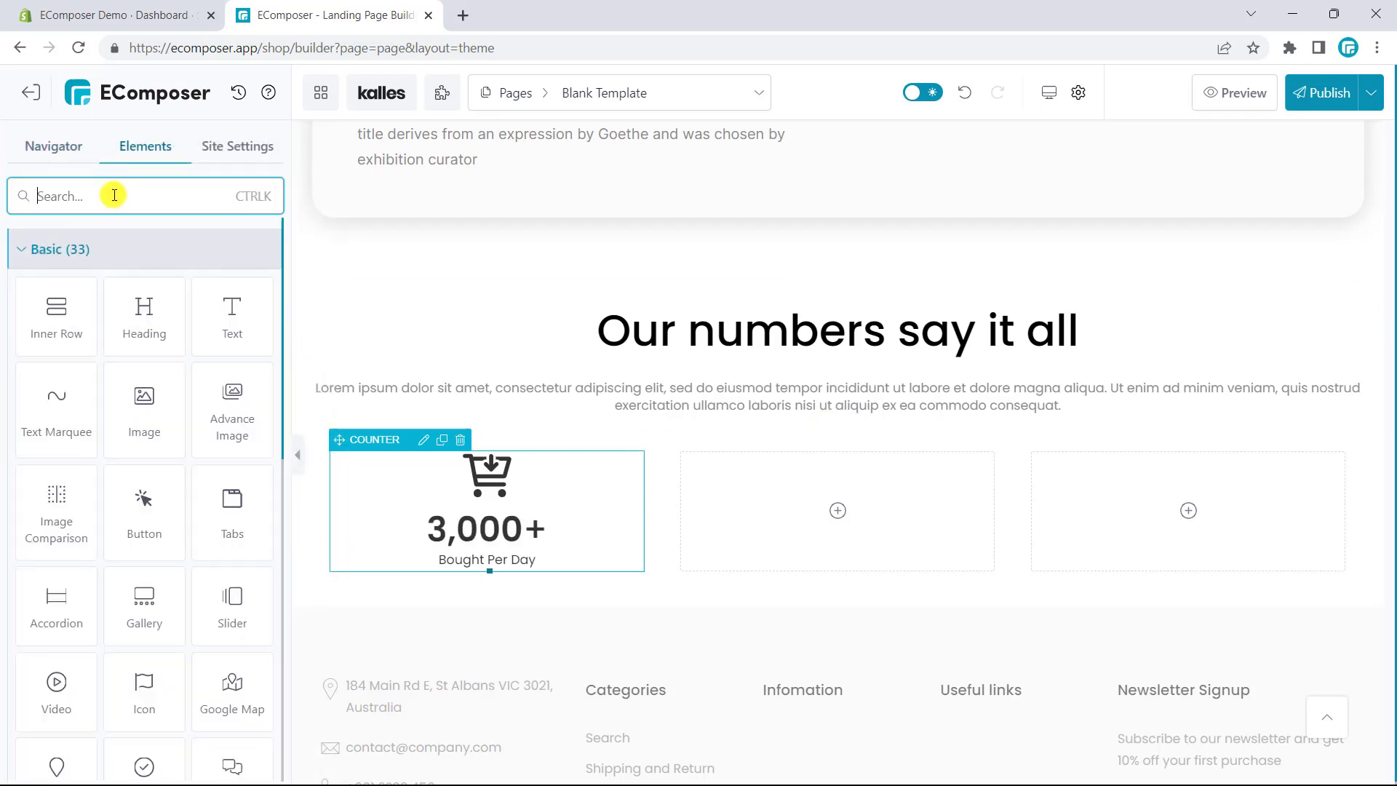
left_click_drag(233, 316, 370, 531)
left_click_drag(481, 559, 481, 575)
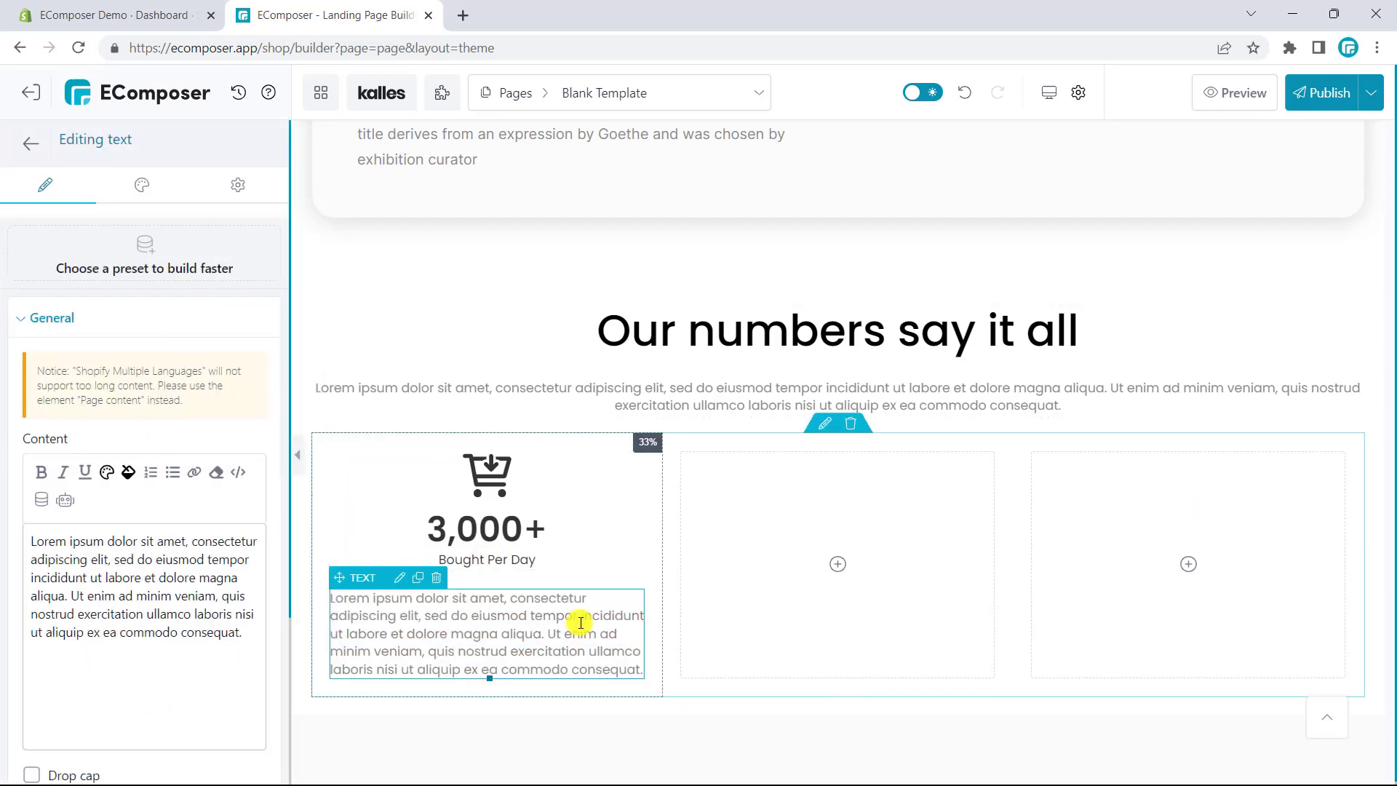
left_click(143, 185)
left_click(131, 191)
left_click(37, 367)
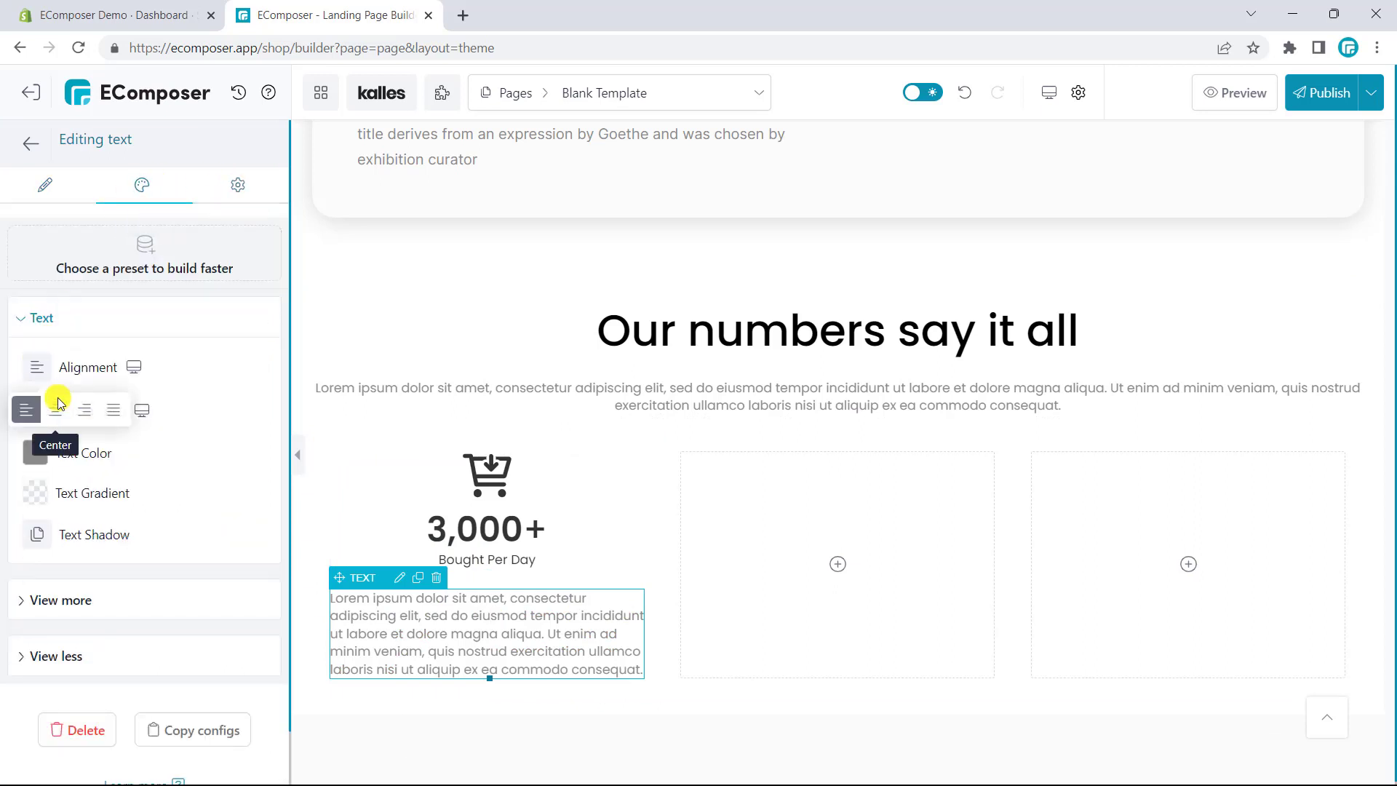
left_click(53, 408)
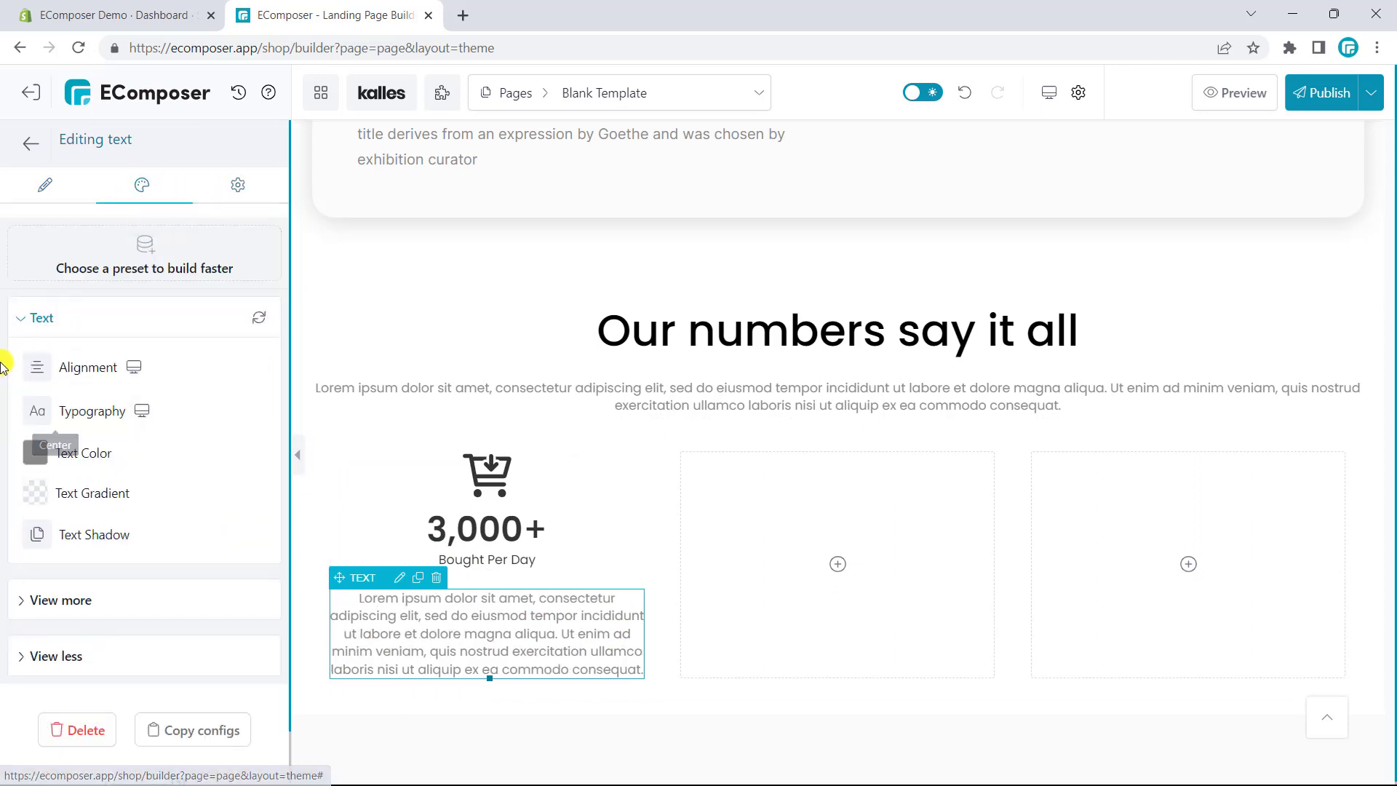
left_click(34, 452)
left_click(2, 538)
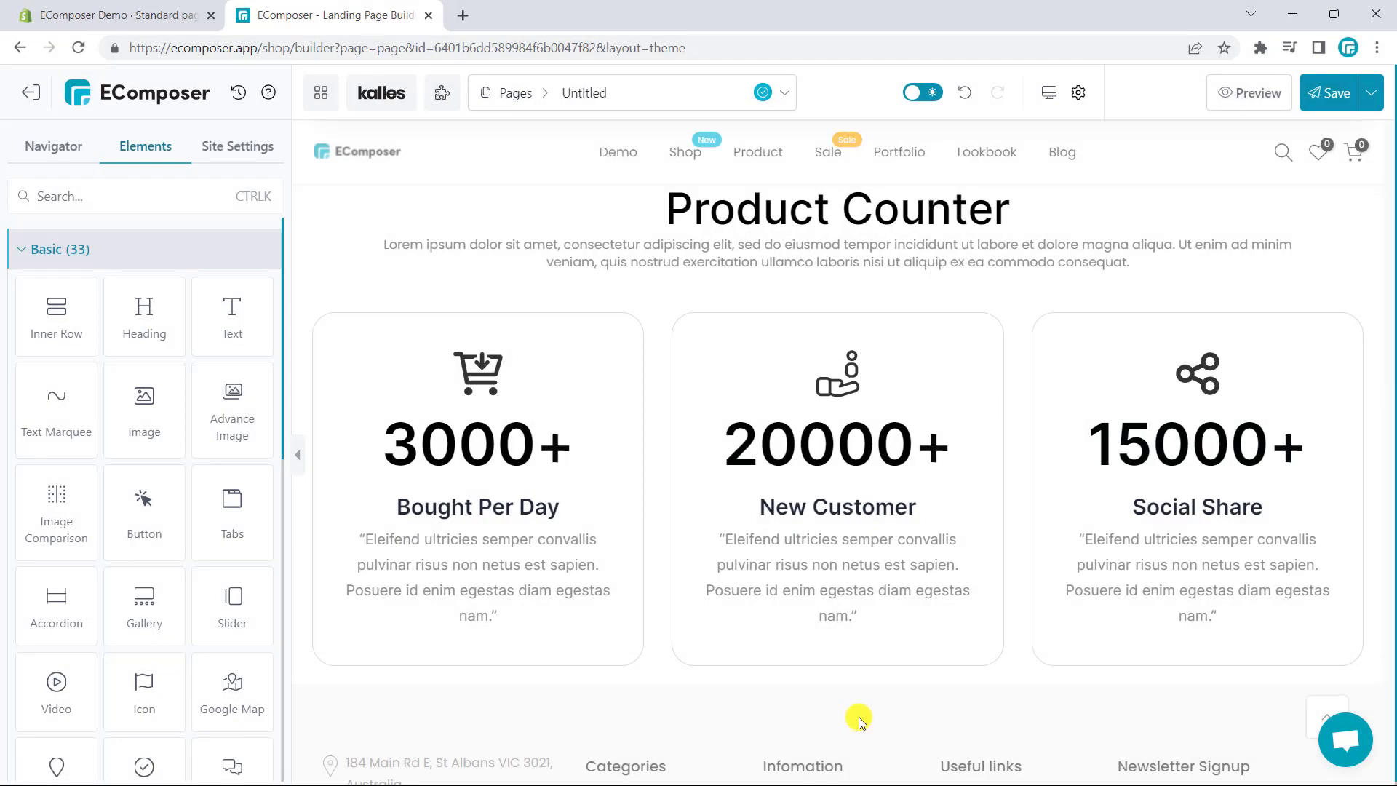
Add a single-column section below the counters containing a testimonials slider.
scroll(859, 721, "down", 4)
left_click(844, 417)
left_click(651, 505)
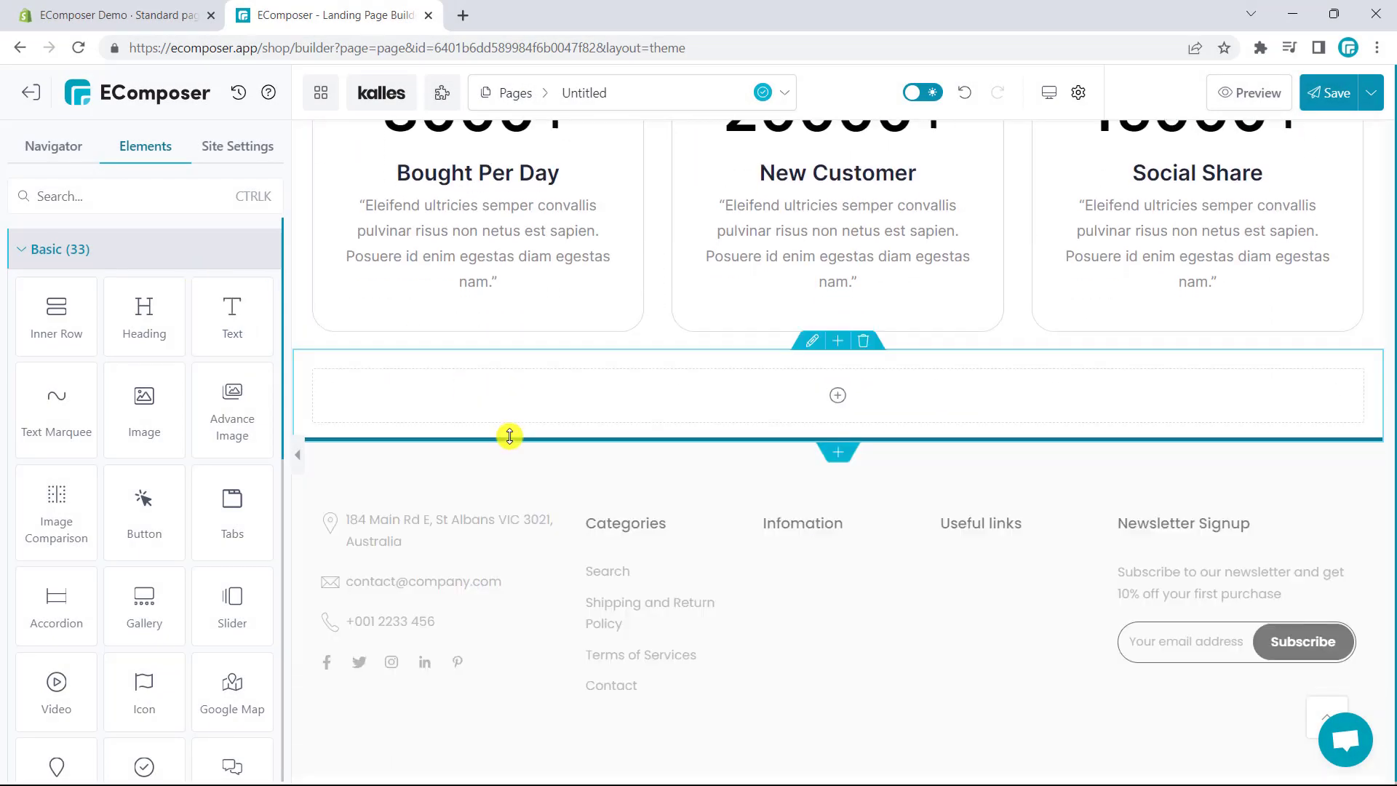
left_click(134, 193)
type("tes")
left_click_drag(44, 328, 608, 383)
Apply Testimonials Preset 2 and show one testimonial per row.
left_click(52, 285)
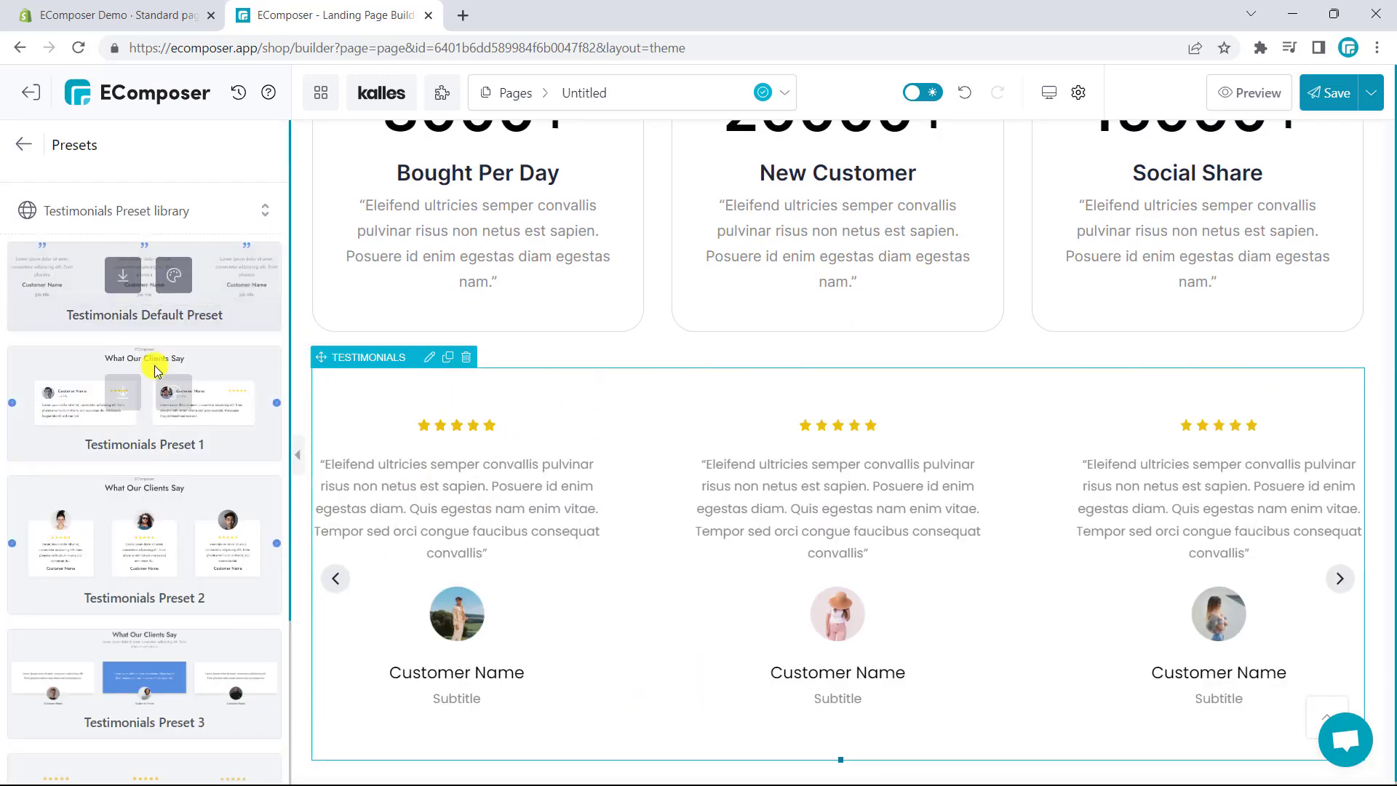
left_click(126, 572)
left_click(21, 142)
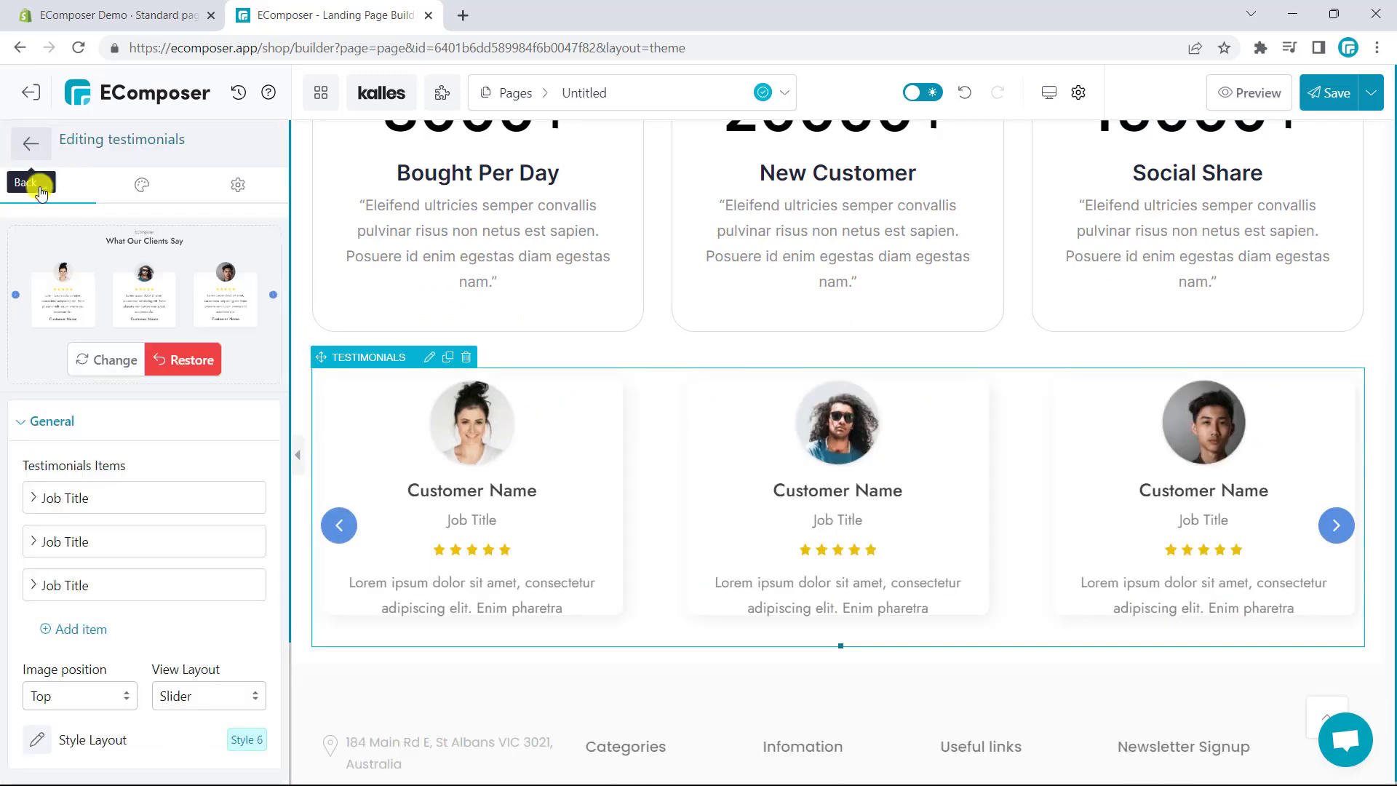
scroll(47, 494, "down", 3)
left_click(59, 615)
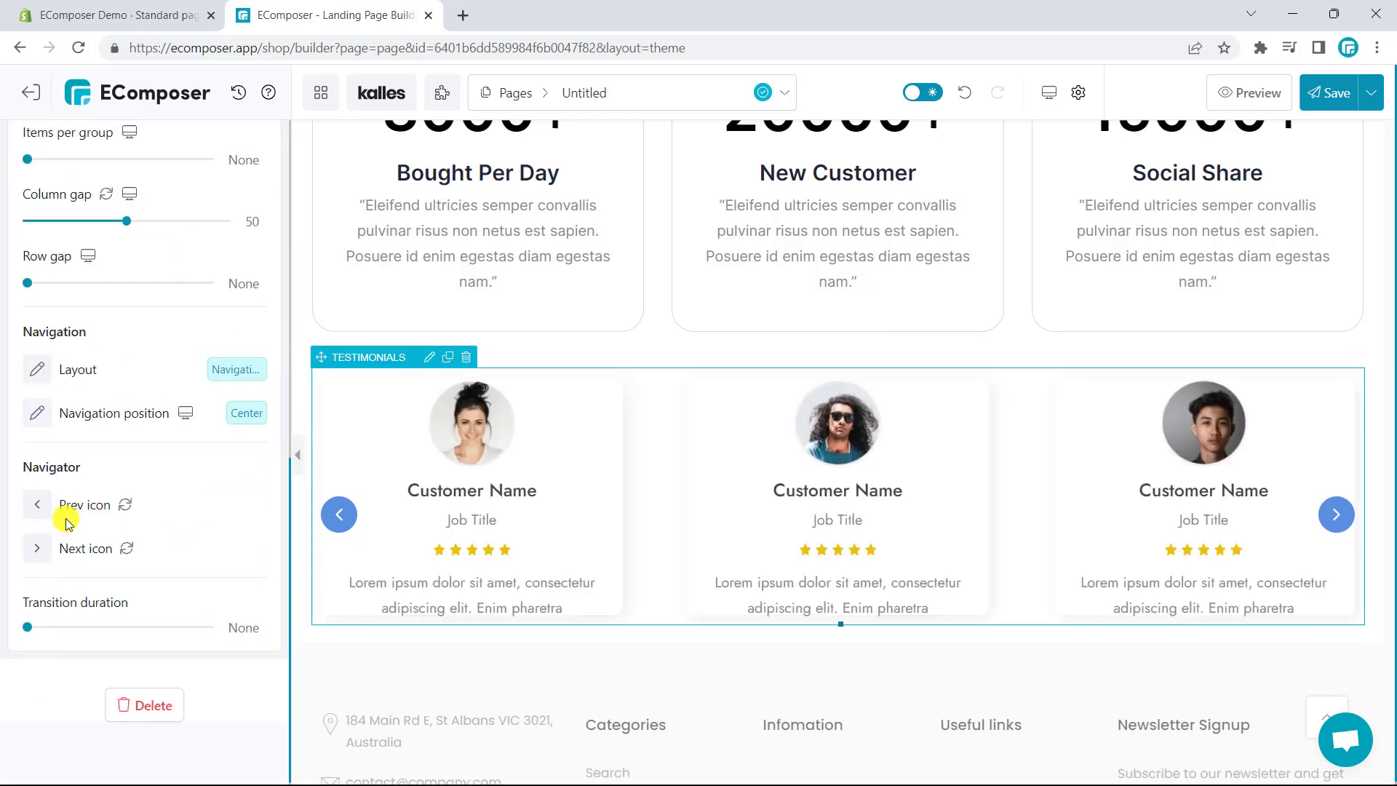
left_click(260, 450)
key("BackSpace")
scroll(175, 439, "up", 5)
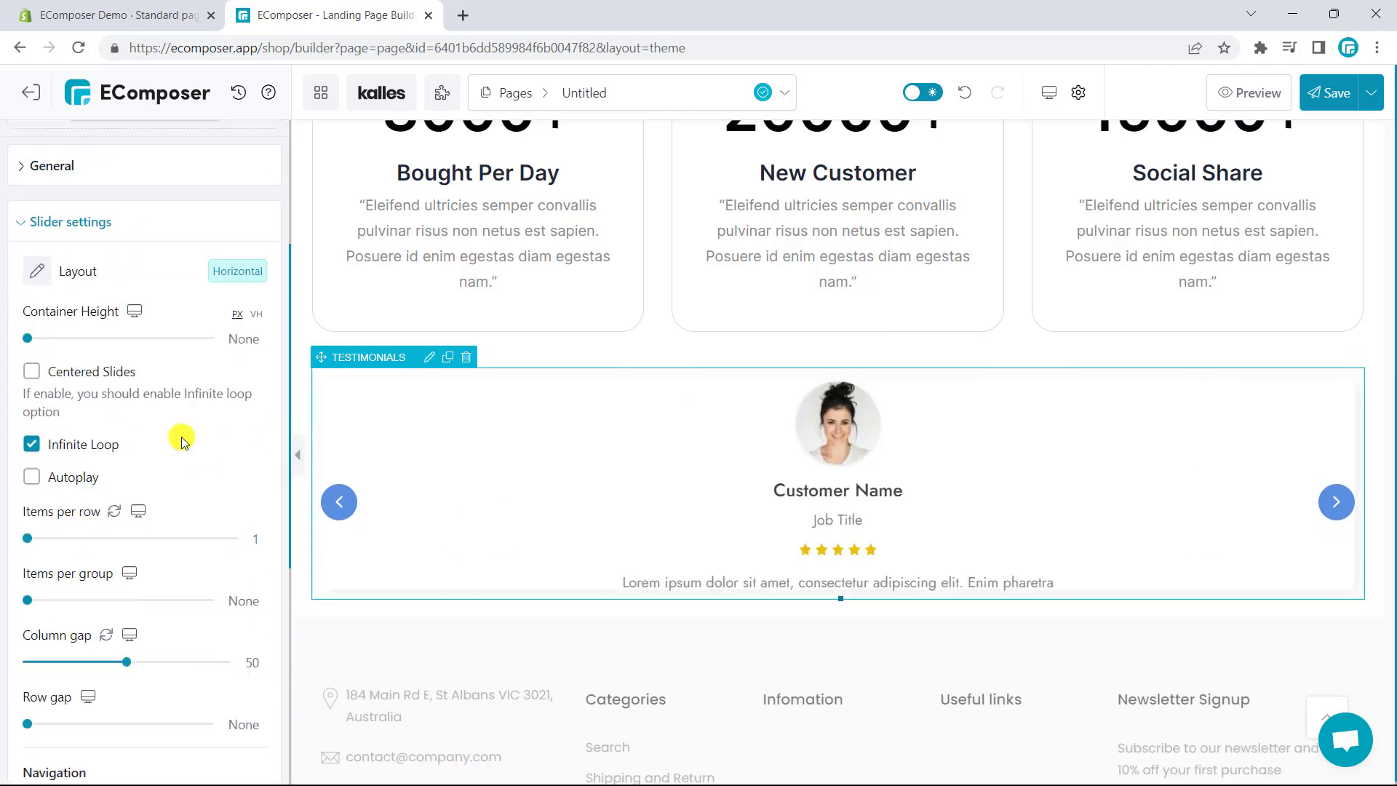
Replace the first testimonial's avatar with a new photo.
left_click(56, 426)
left_click(85, 491)
scroll(98, 516, "down", 3)
left_click(99, 517)
left_click(203, 334)
left_click(240, 750)
Paste the new quote into the first testimonial and give it the title Doctor.
scroll(70, 536, "down", 5)
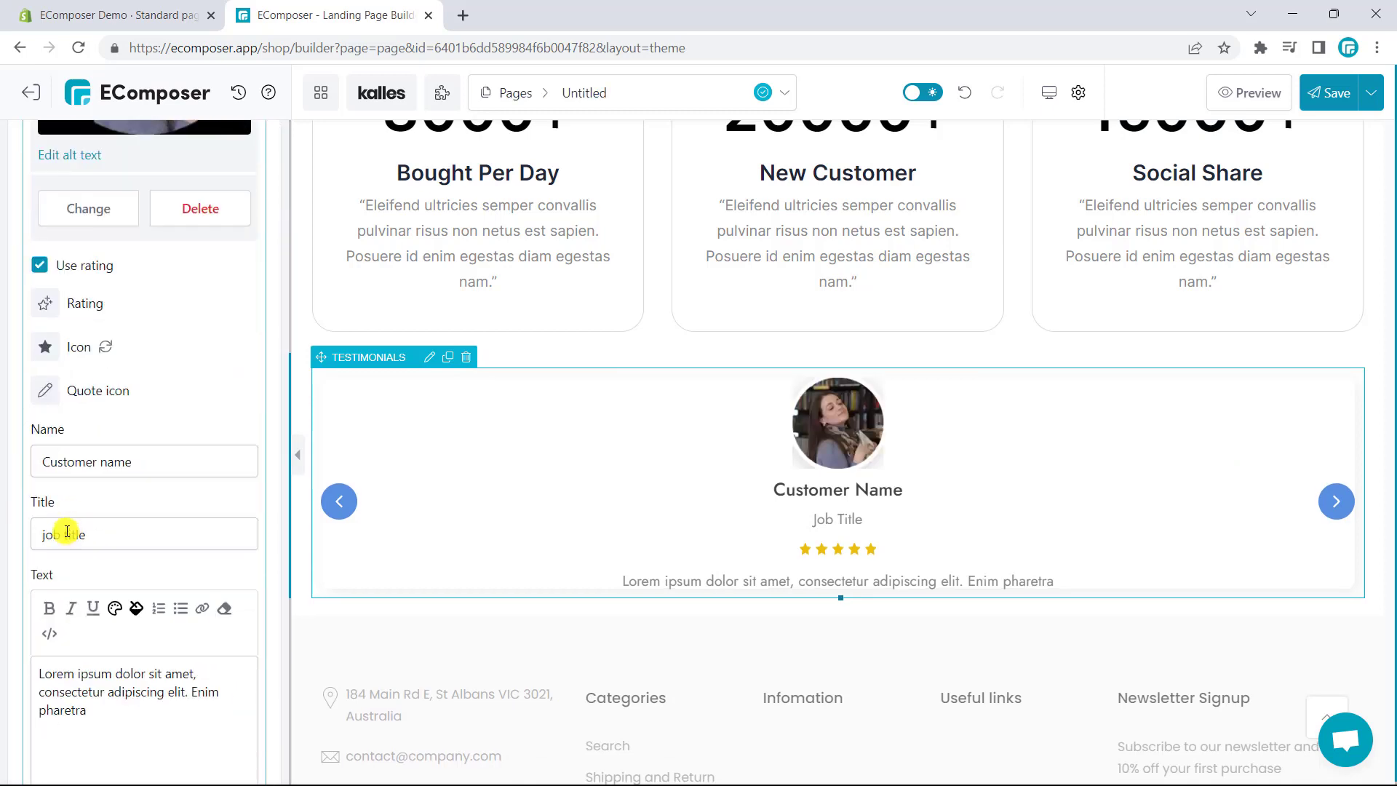
key("ctrl+a")
type("\"Tristique pretium potenti nulla etiam non facilisis eleifend volutpat neque. Sed quis morbi viverra euismod risus. Id viverra suspendisse sed ultrices pretium ut pretium scelerisque. Ac ut viverra condimentum etiam tincidunt molestie ut.\"")
scroll(125, 671, "down", 1)
left_click(162, 719)
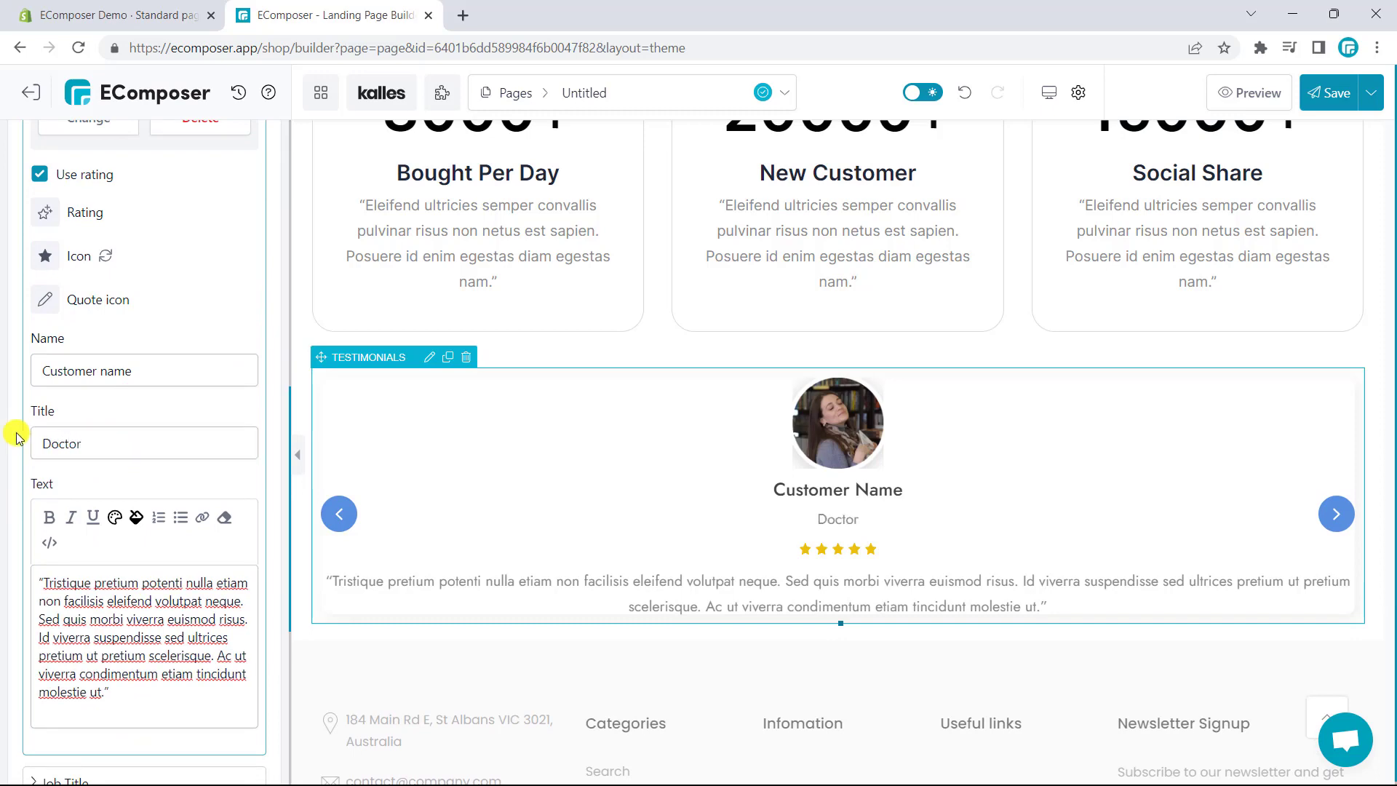
scroll(142, 466, "down", 1)
scroll(140, 509, "up", 10)
left_click(135, 198)
Set the pillow photo as the testimonials section's background image.
left_click(809, 342)
left_click(89, 342)
left_click(134, 533)
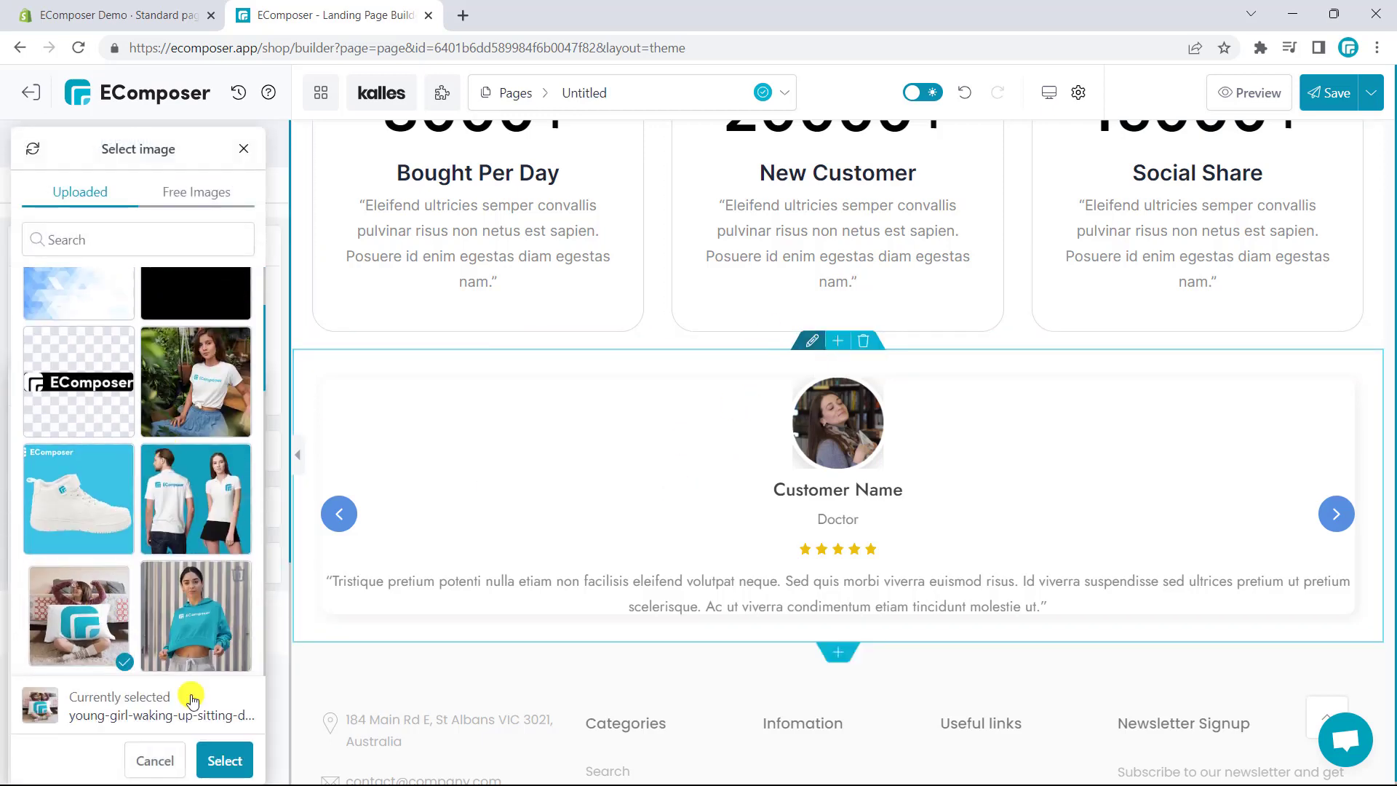
scroll(166, 483, "down", 1)
left_click(79, 615)
left_click(224, 760)
left_click(191, 348)
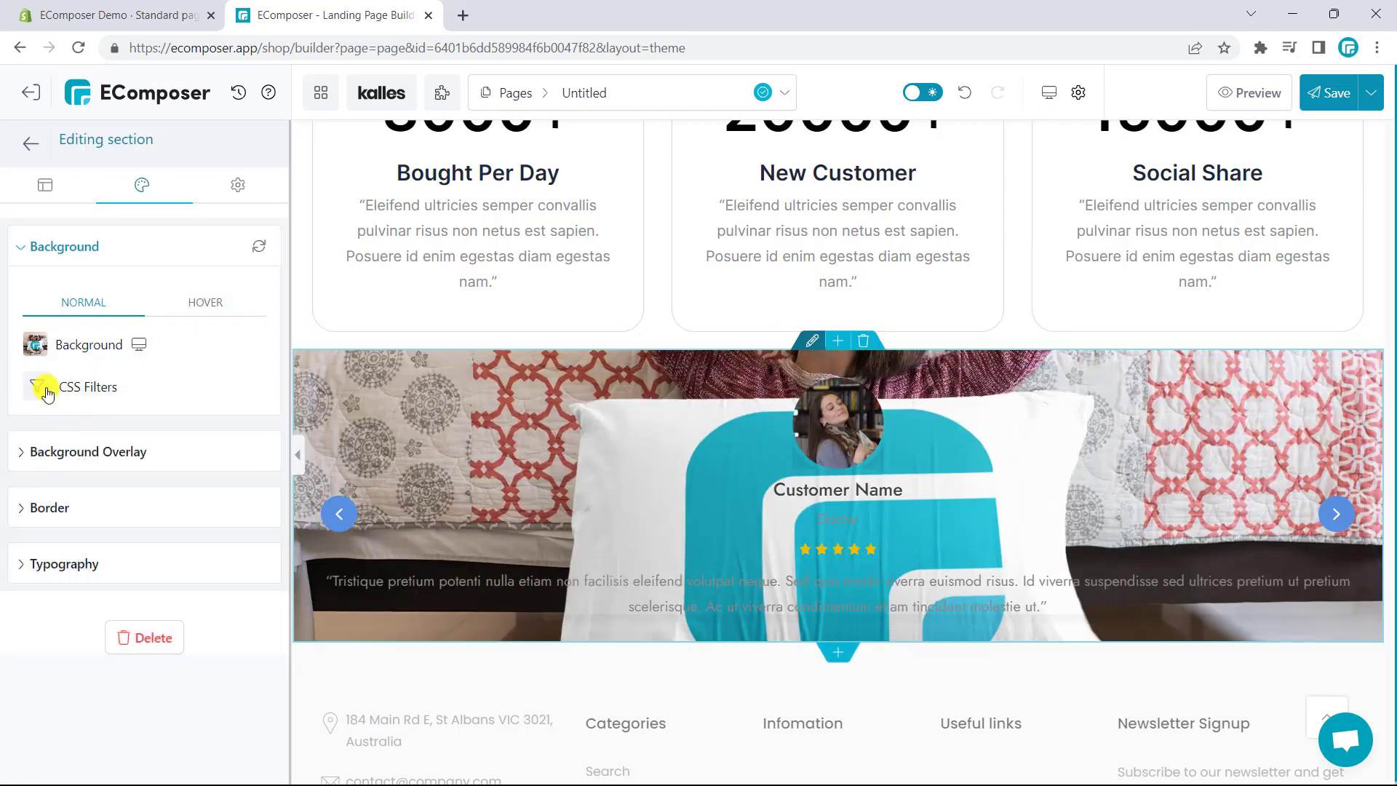
Add a black background overlay with 0.4 opacity.
left_click(58, 449)
left_click(80, 415)
left_click(29, 507)
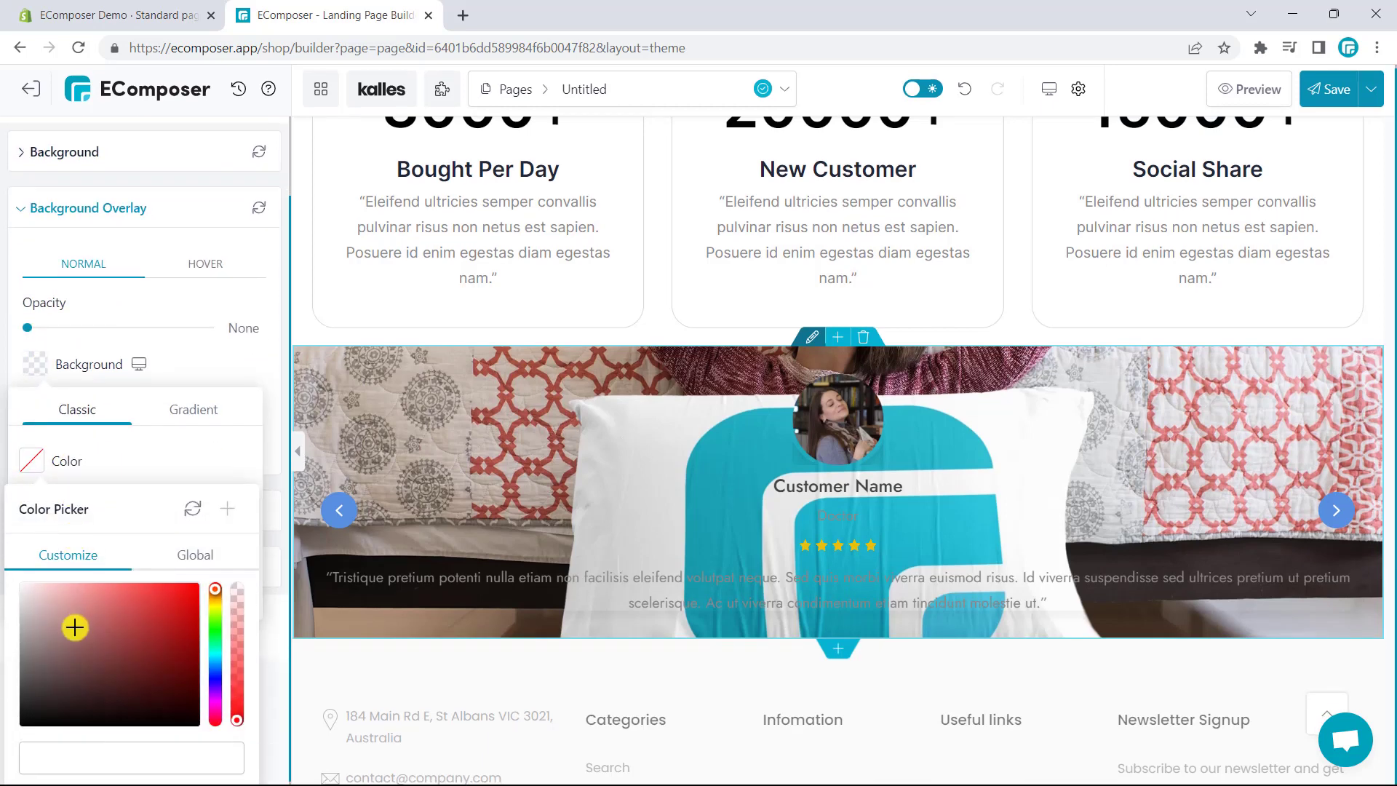
left_click(71, 457)
left_click(239, 331)
type("0.4")
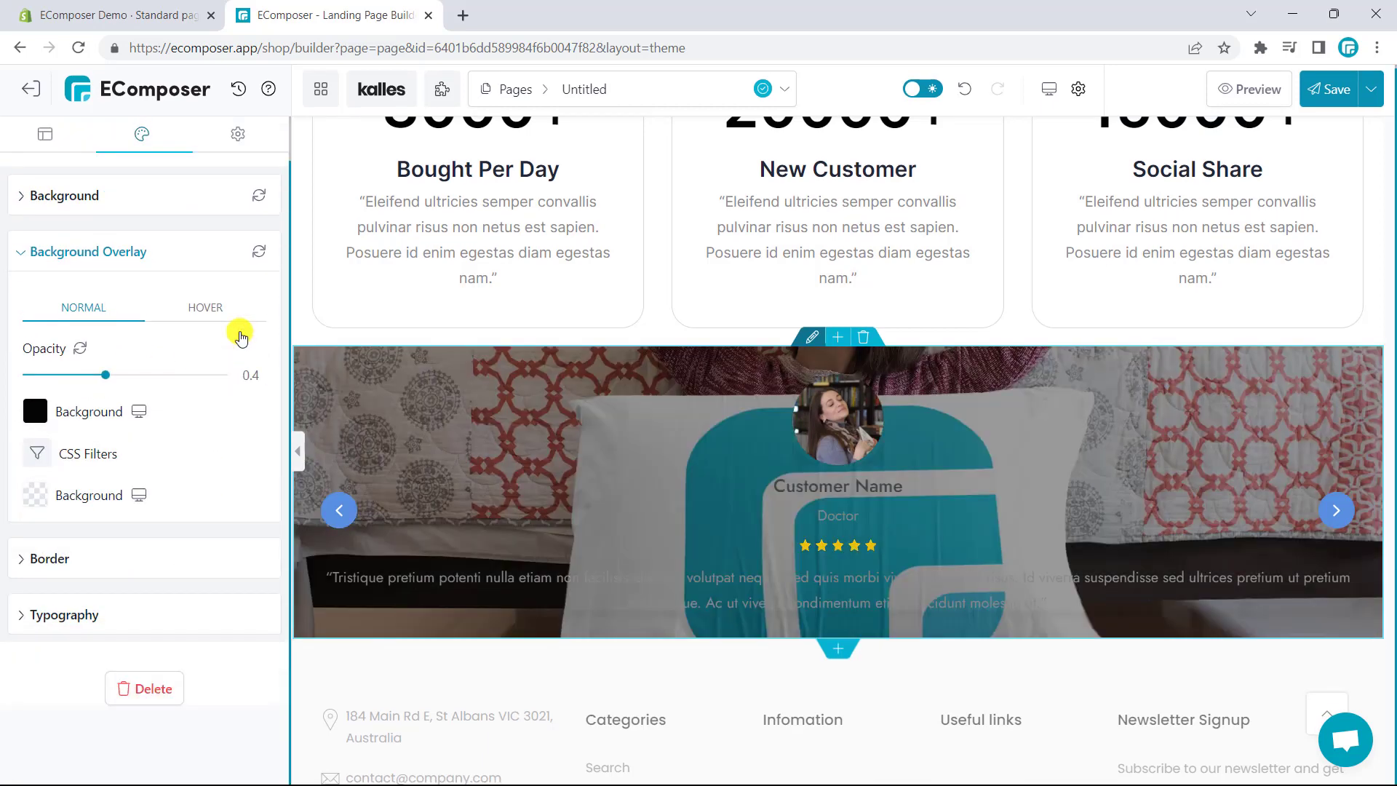
Give the section 100 px top and bottom padding and a 40 px top margin.
left_click(239, 184)
left_click(144, 356)
left_click(181, 437)
left_click(145, 395)
left_click(181, 485)
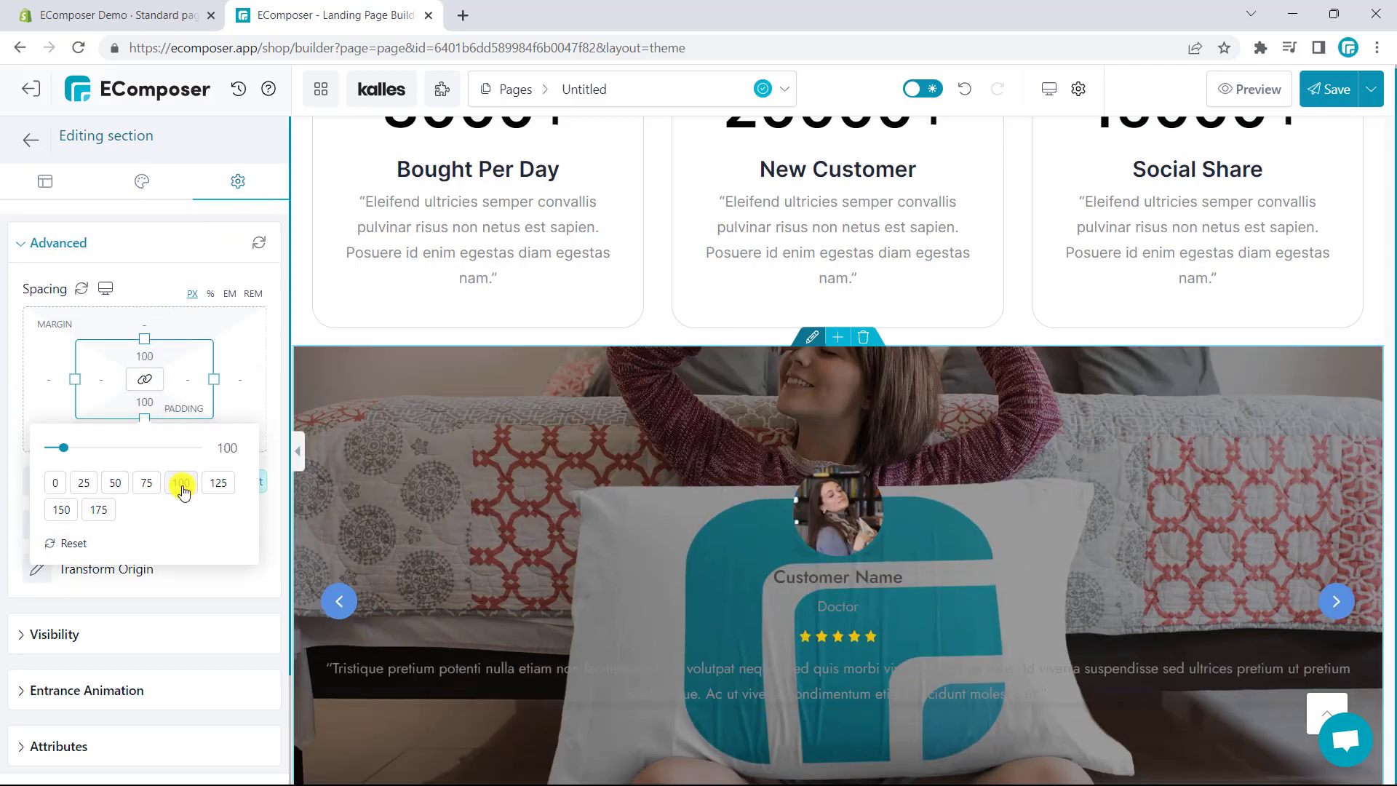
left_click(145, 325)
type("40")
left_click(150, 247)
scroll(518, 449, "down", 1)
left_click(770, 508)
left_click(135, 183)
Make the rating stars 20px and set the testimonial's top margin to 15.
scroll(62, 399, "down", 3)
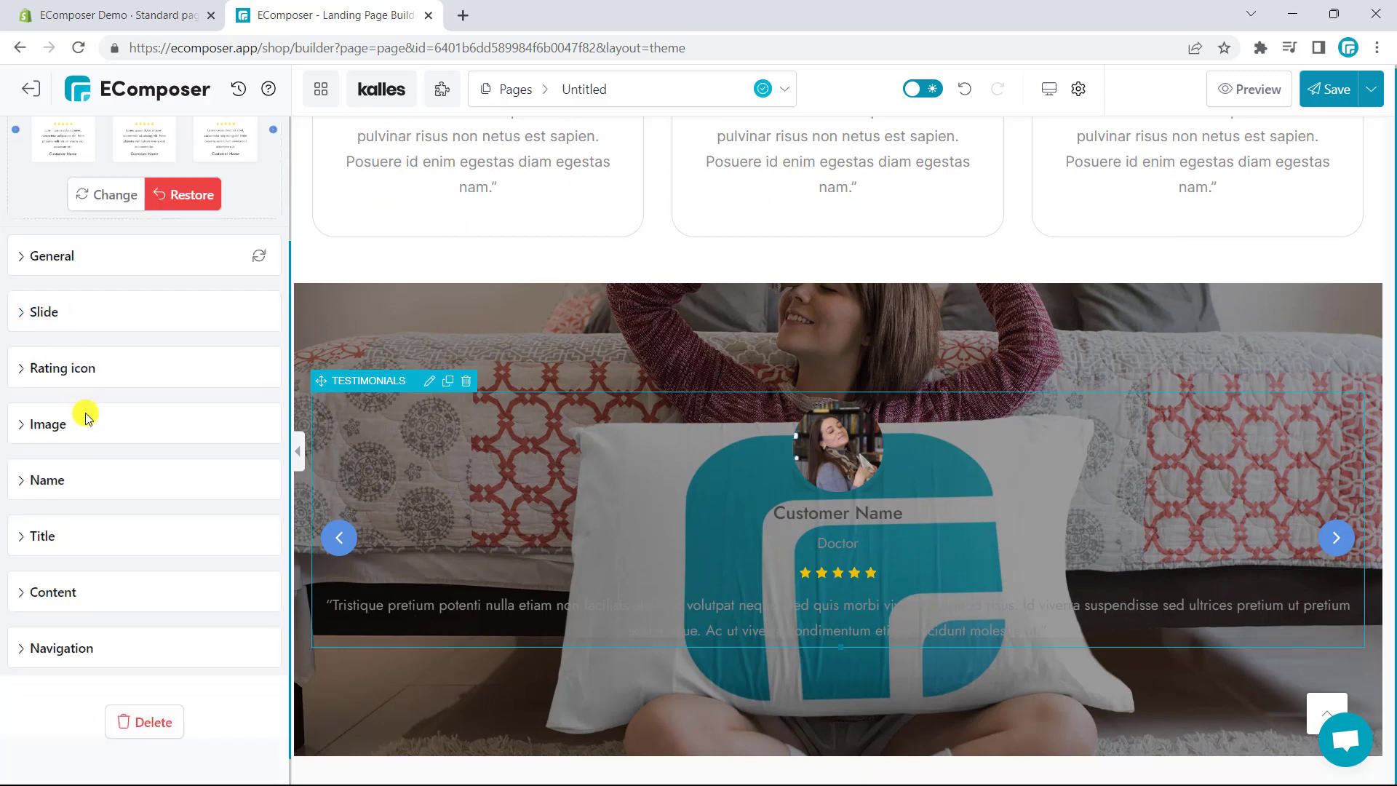
left_click(73, 361)
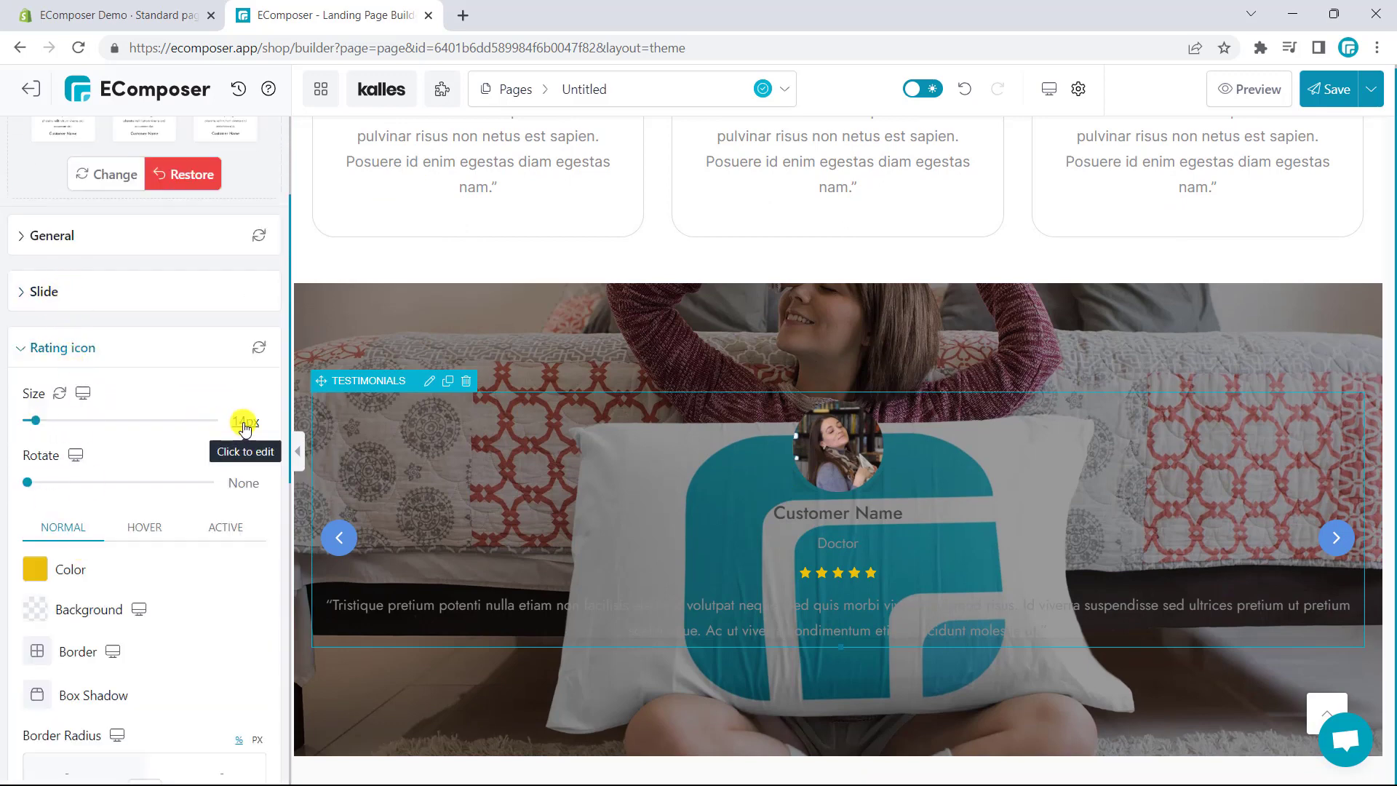
left_click_drag(243, 424, 34, 444)
scroll(53, 462, "down", 6)
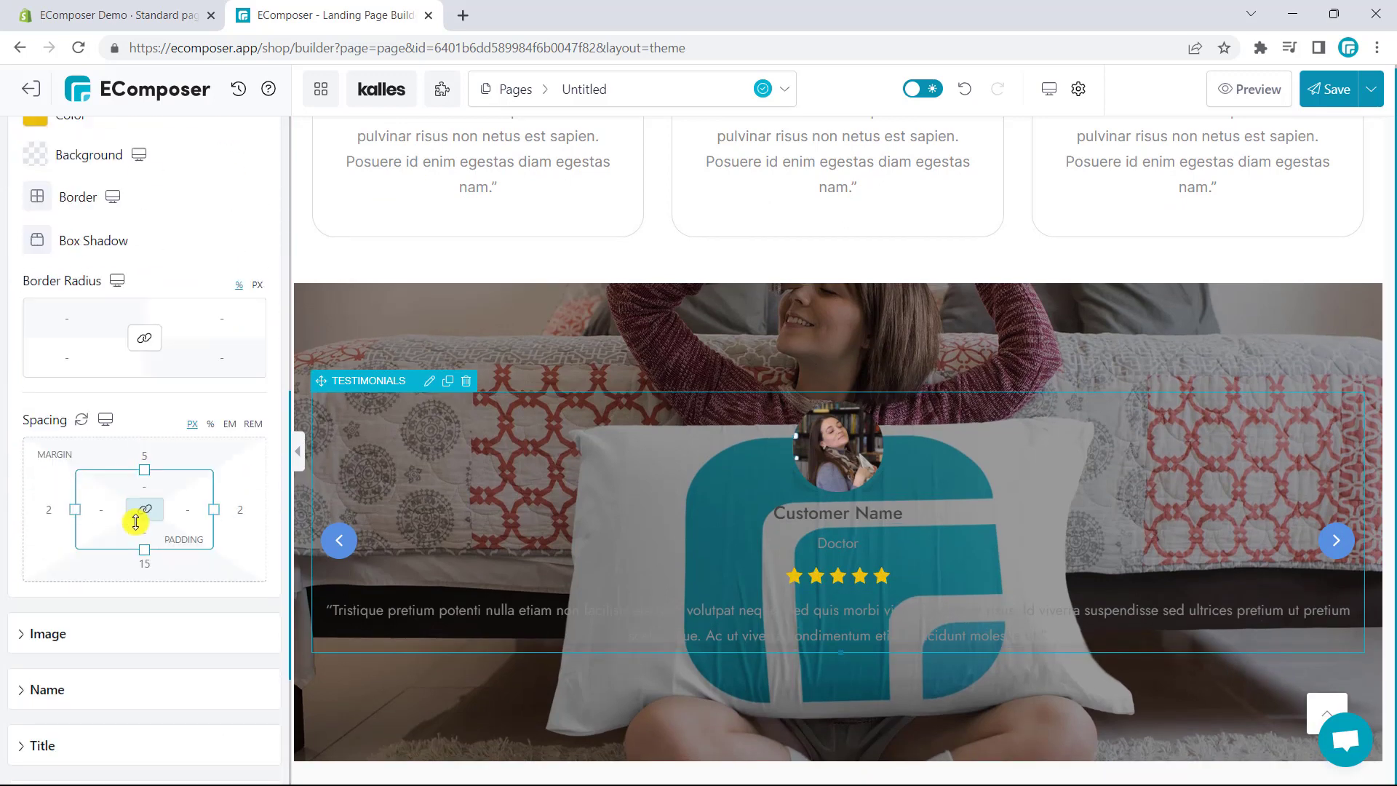
left_click(144, 460)
type("15")
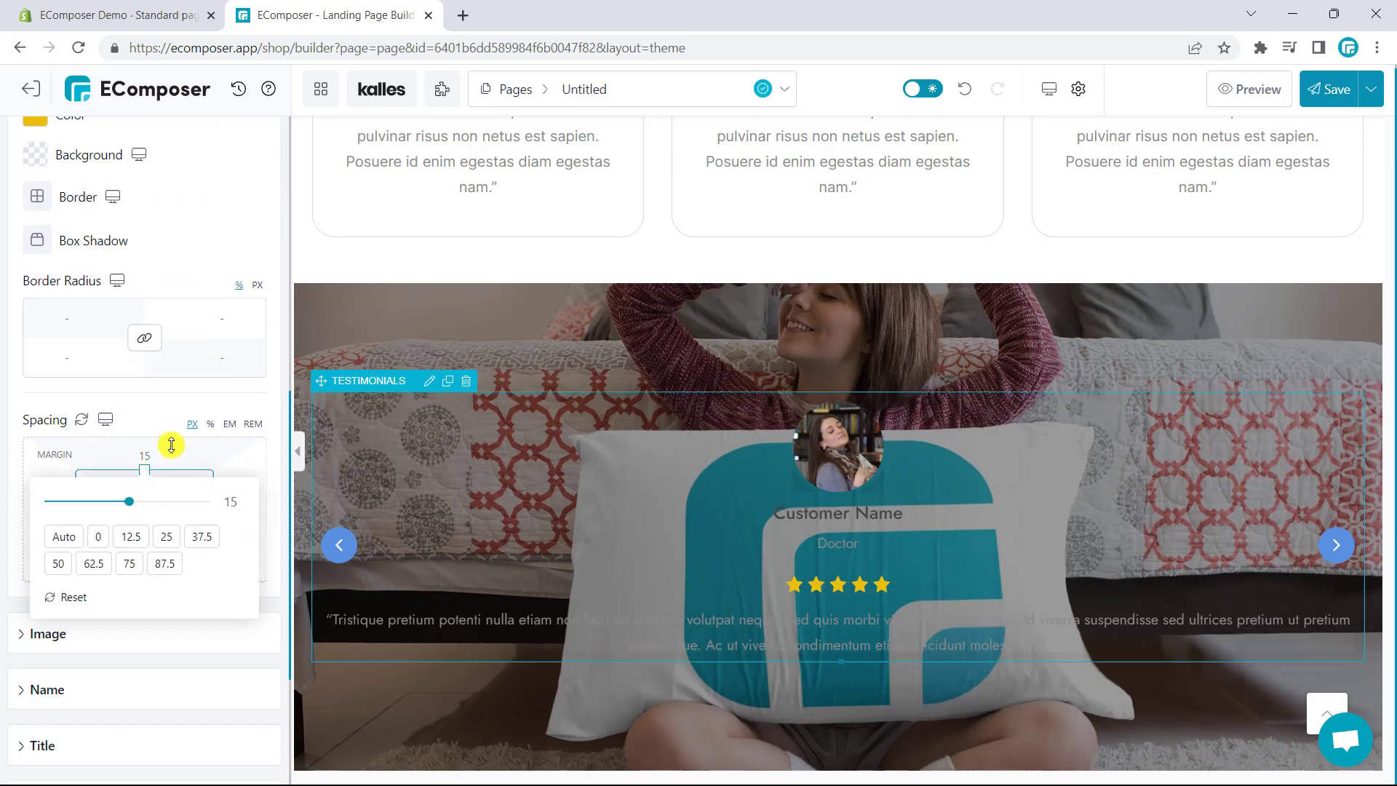
Make the customer photo 150 px wide and 150 px tall.
scroll(109, 542, "down", 2)
left_click(73, 455)
scroll(110, 408, "up", 5)
left_click(235, 341)
type("150")
key("Return")
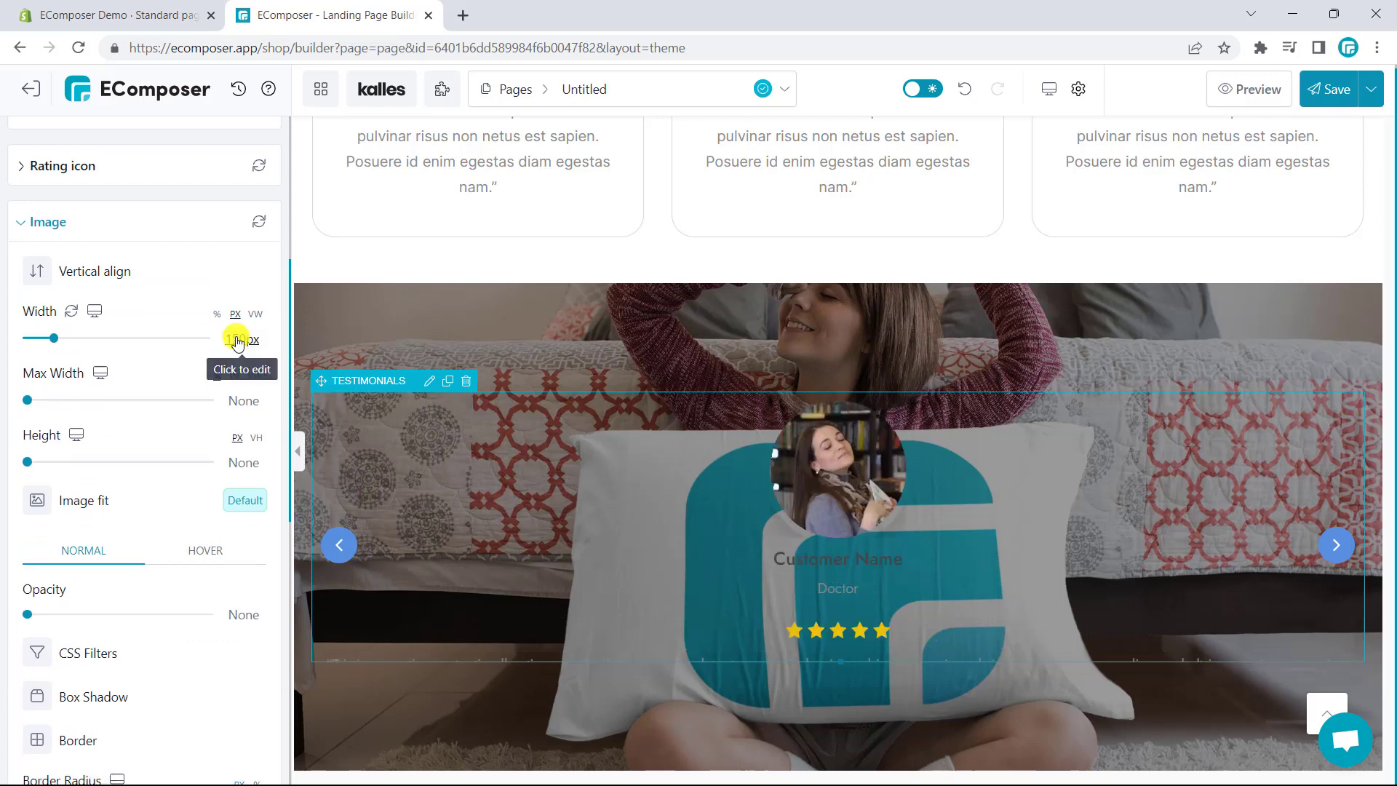
left_click(243, 462)
type("150")
key("Return")
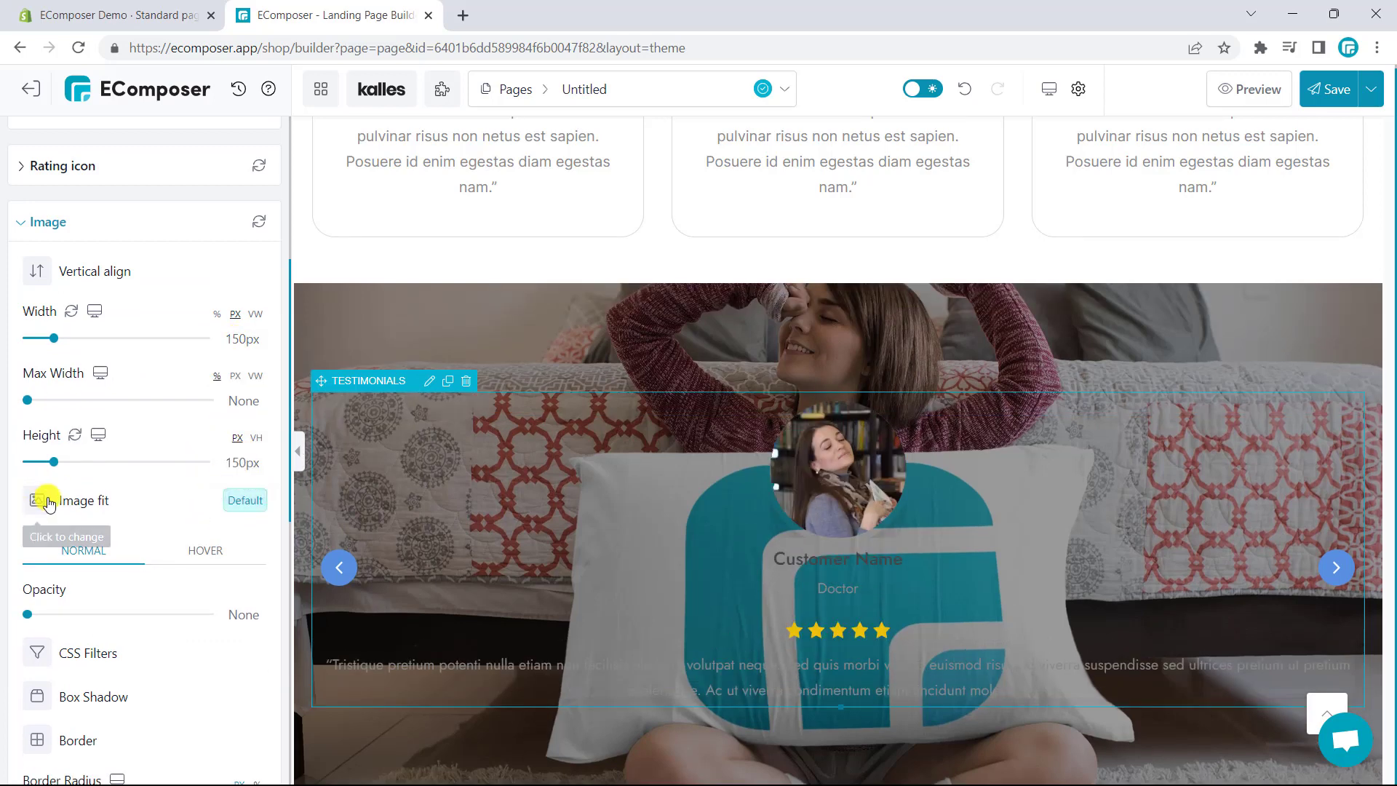
Set the photo to Cover fit with a border radius of 20.
left_click(49, 502)
left_click(58, 653)
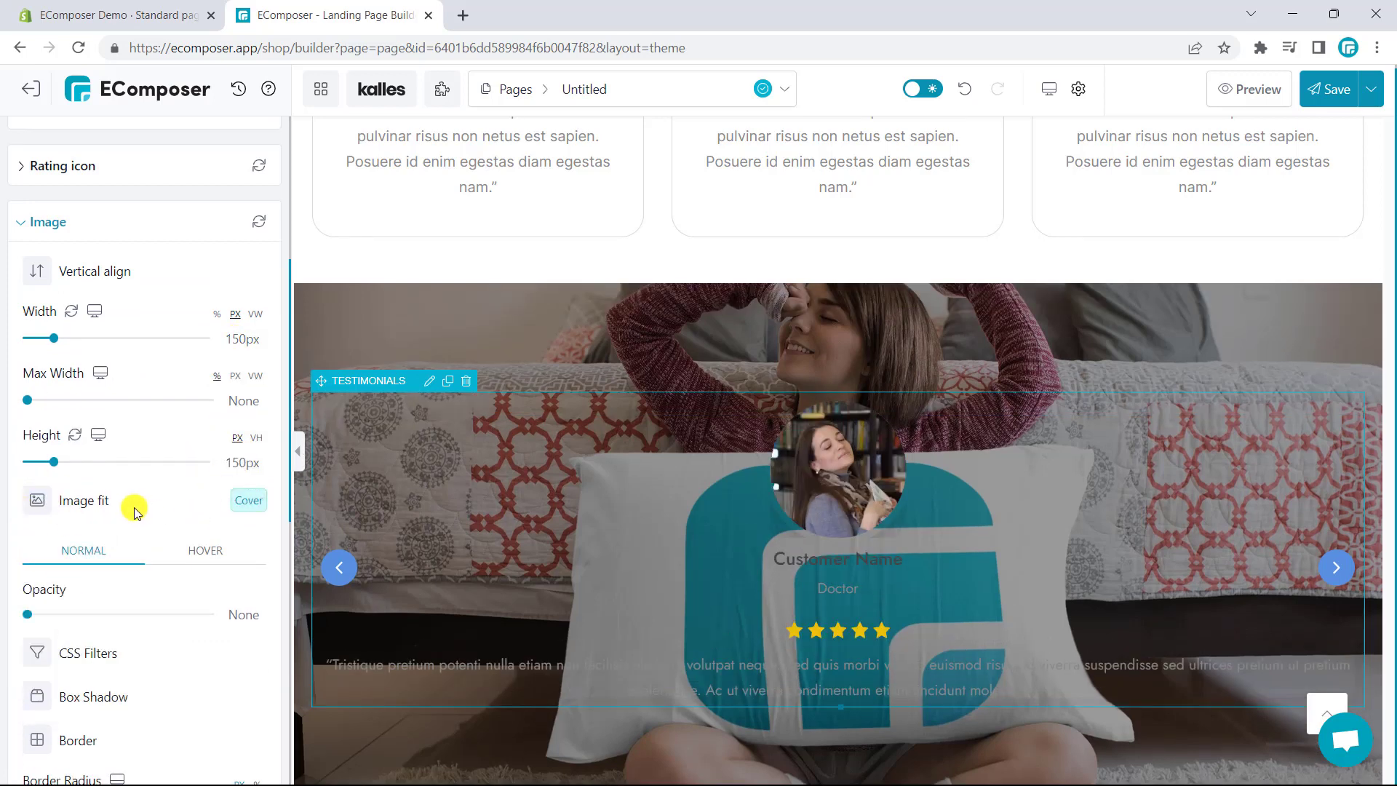
scroll(178, 477, "down", 5)
left_click(188, 458)
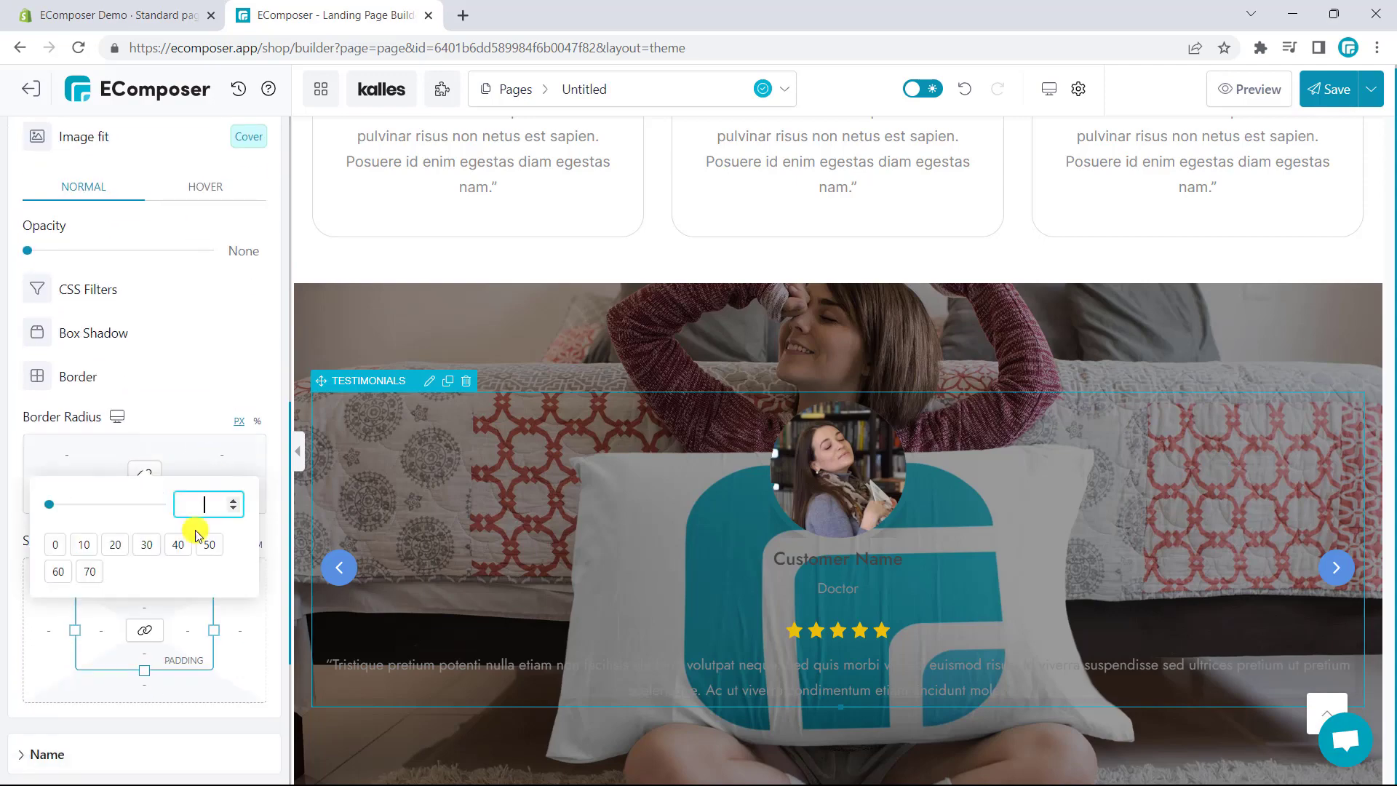
left_click(112, 537)
scroll(146, 495, "down", 3)
left_click(42, 572)
scroll(109, 473, "up", 5)
Add an even two-column section below the testimonials with 'Have Any Question?' in the left column.
left_click(31, 487)
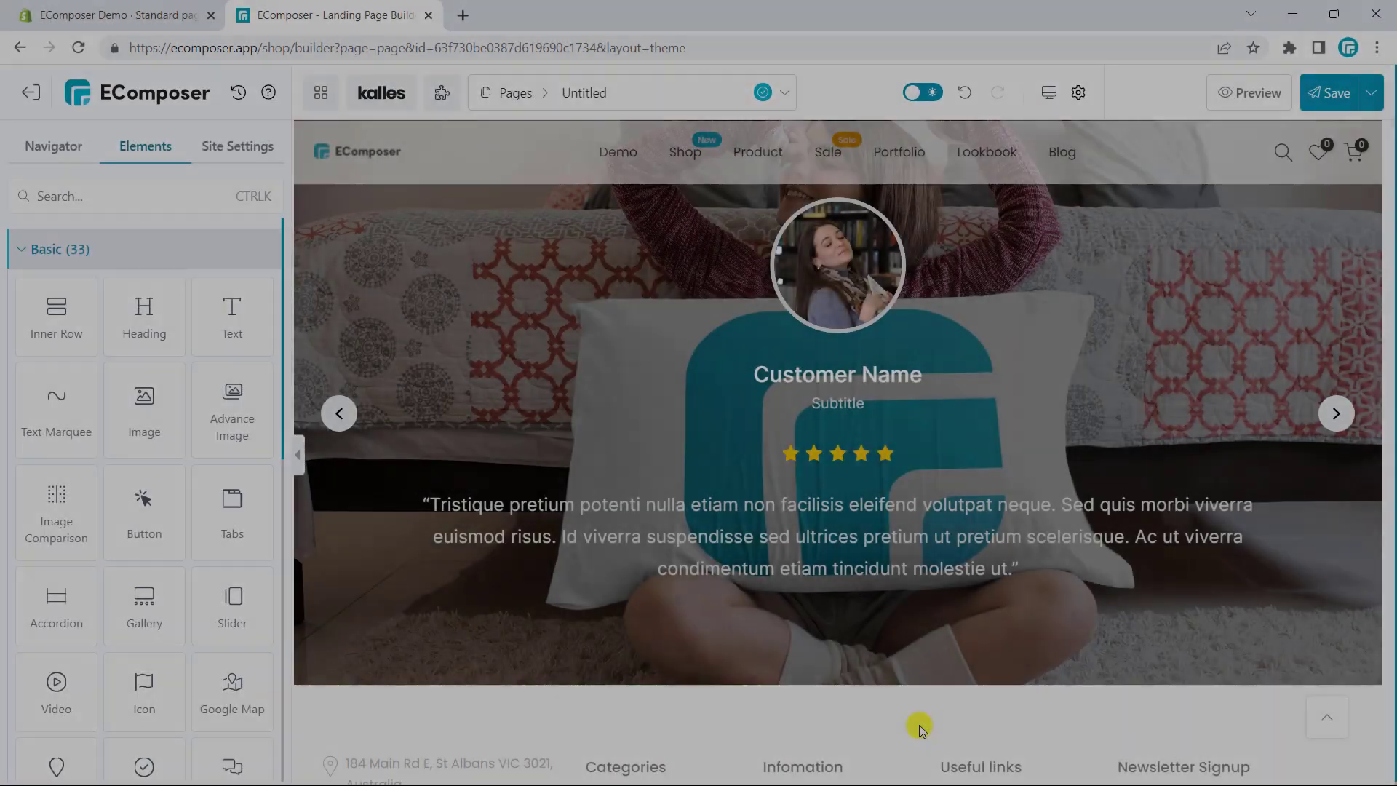
scroll(919, 723, "down", 3)
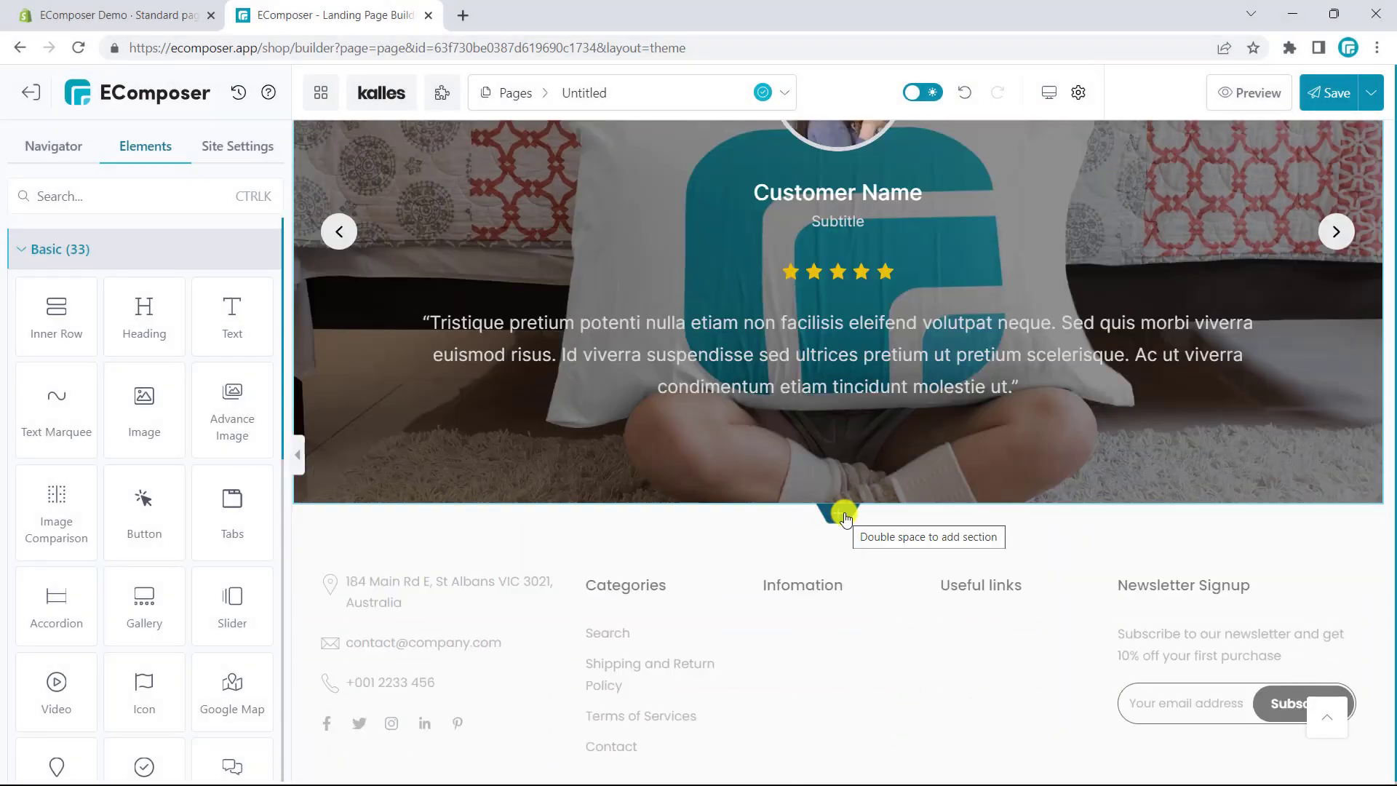
left_click(844, 517)
left_click(697, 475)
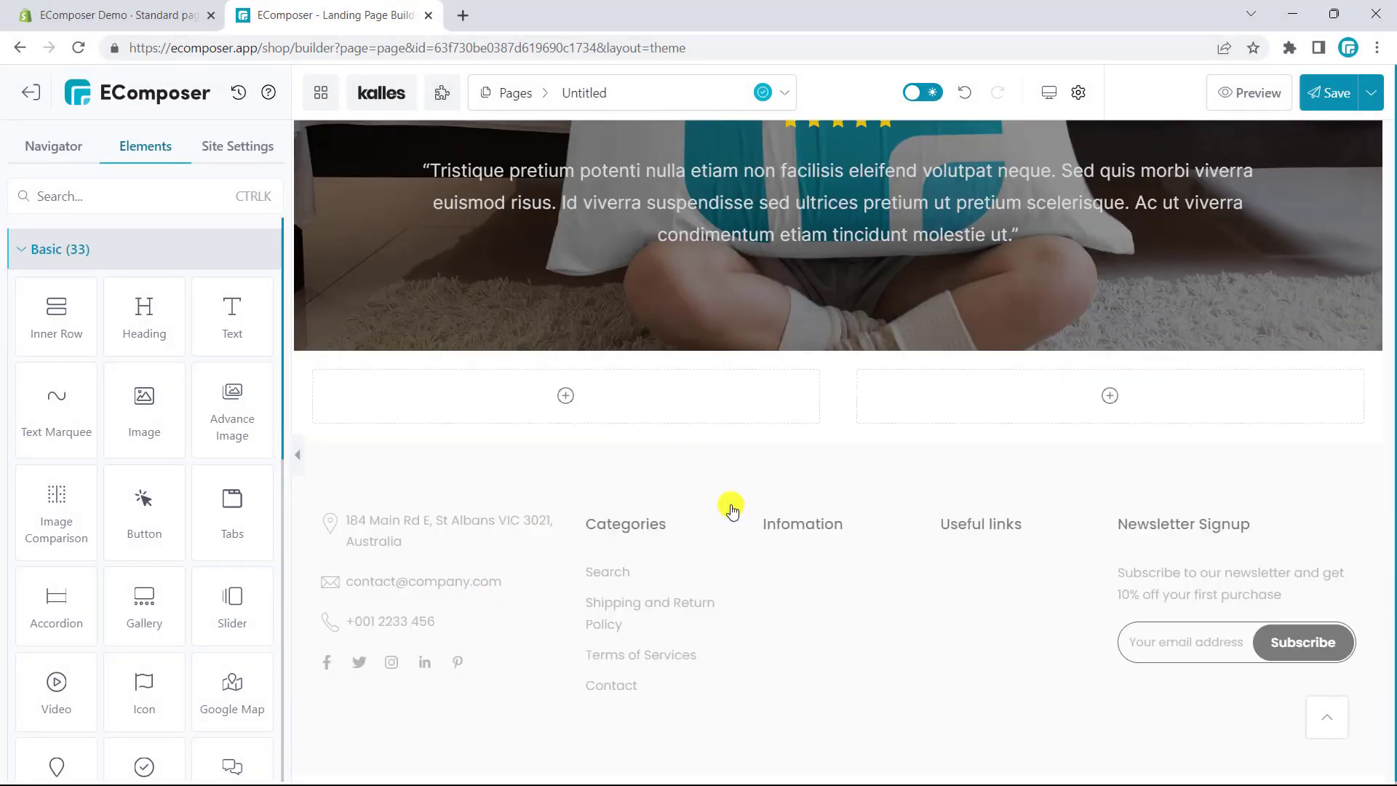
left_click(427, 387)
key("ctrl+v")
Place a contact form under the heading and apply Contact Form Preset 3.
left_click(93, 172)
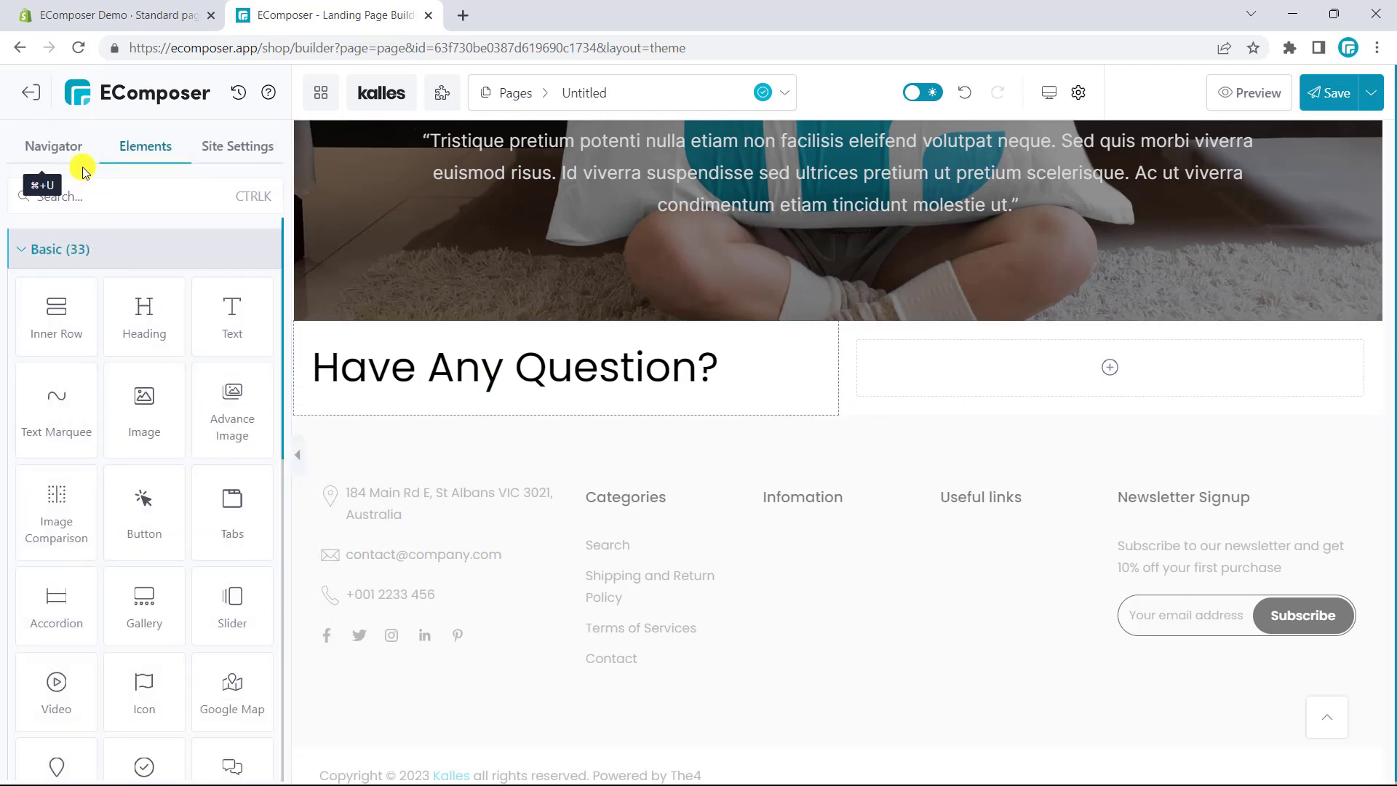
type("contac")
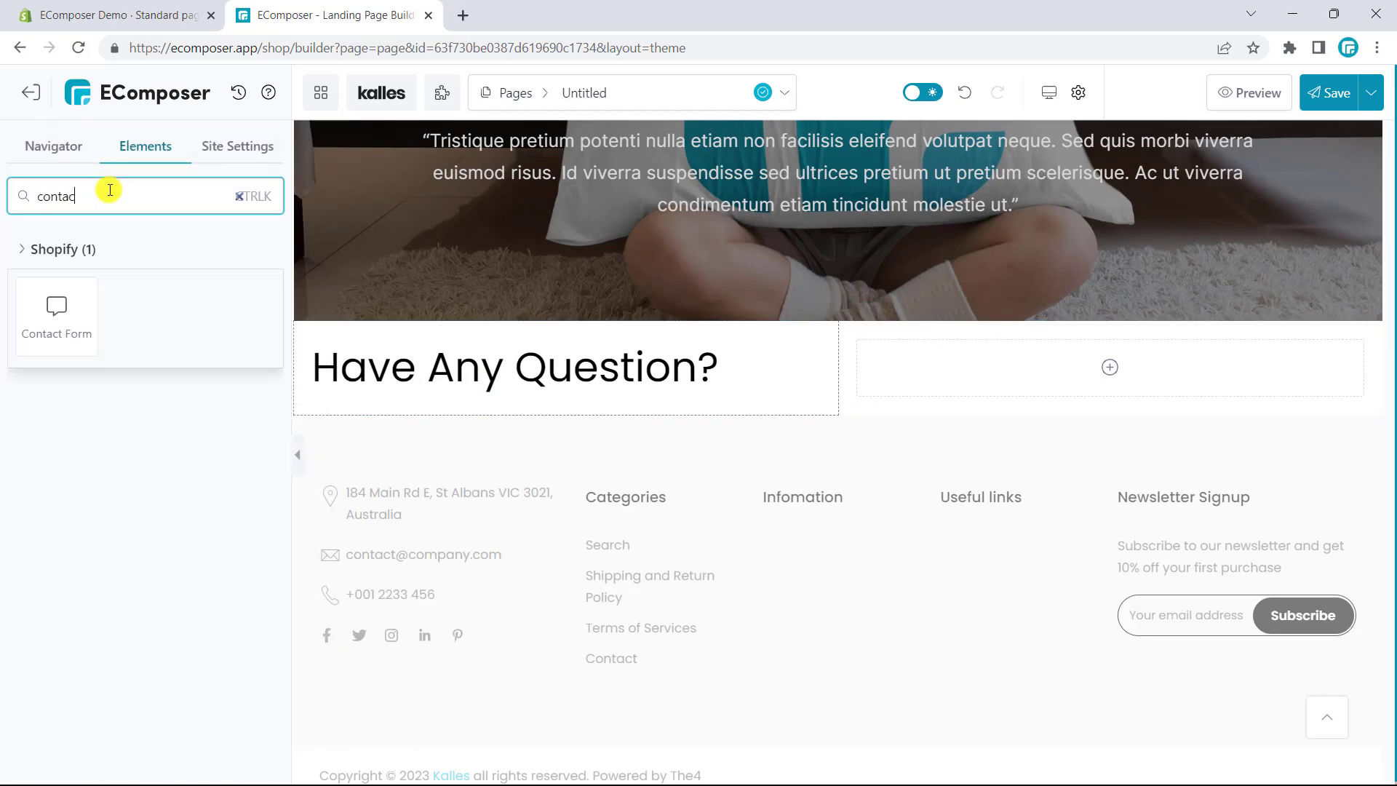
left_click_drag(82, 279, 525, 400)
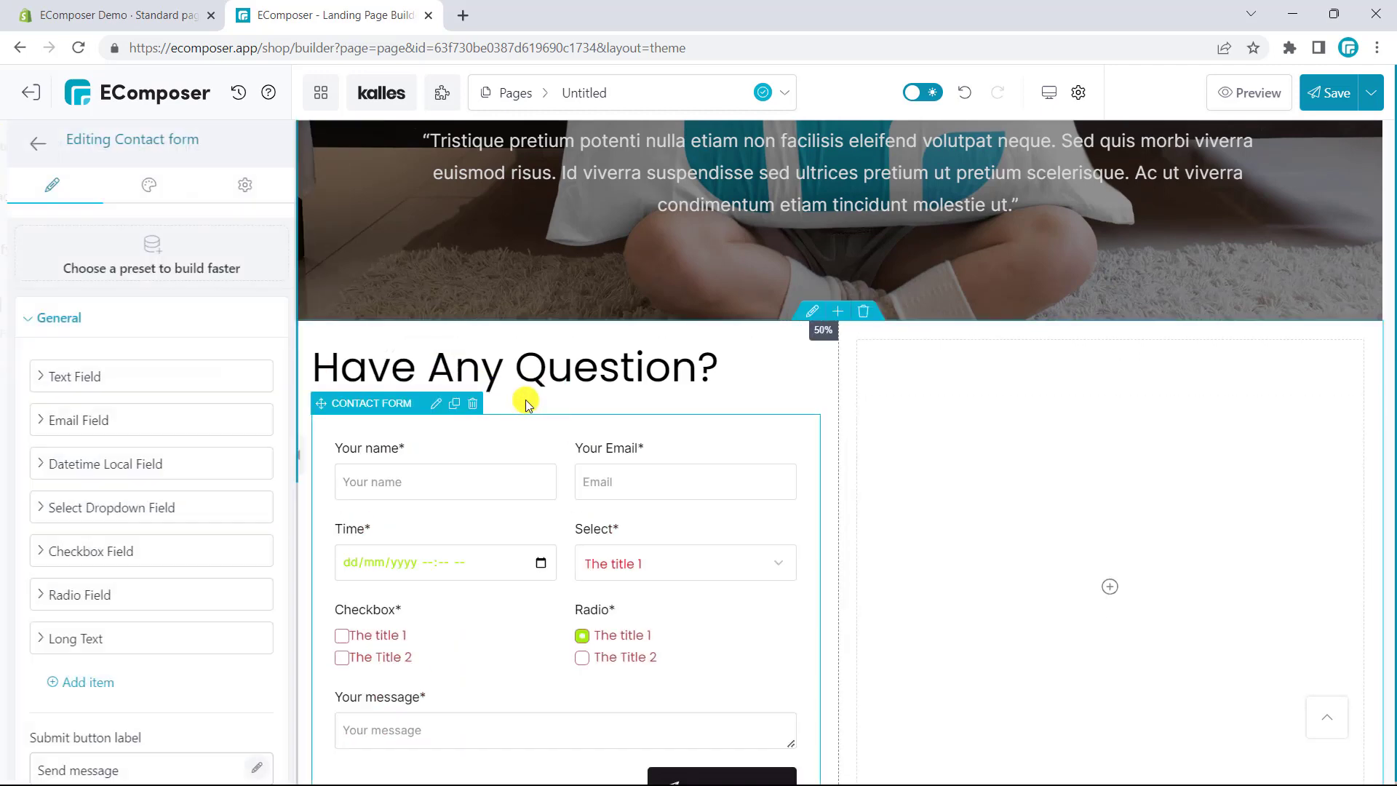
left_click(109, 274)
scroll(113, 450, "down", 5)
left_click(113, 531)
left_click(40, 140)
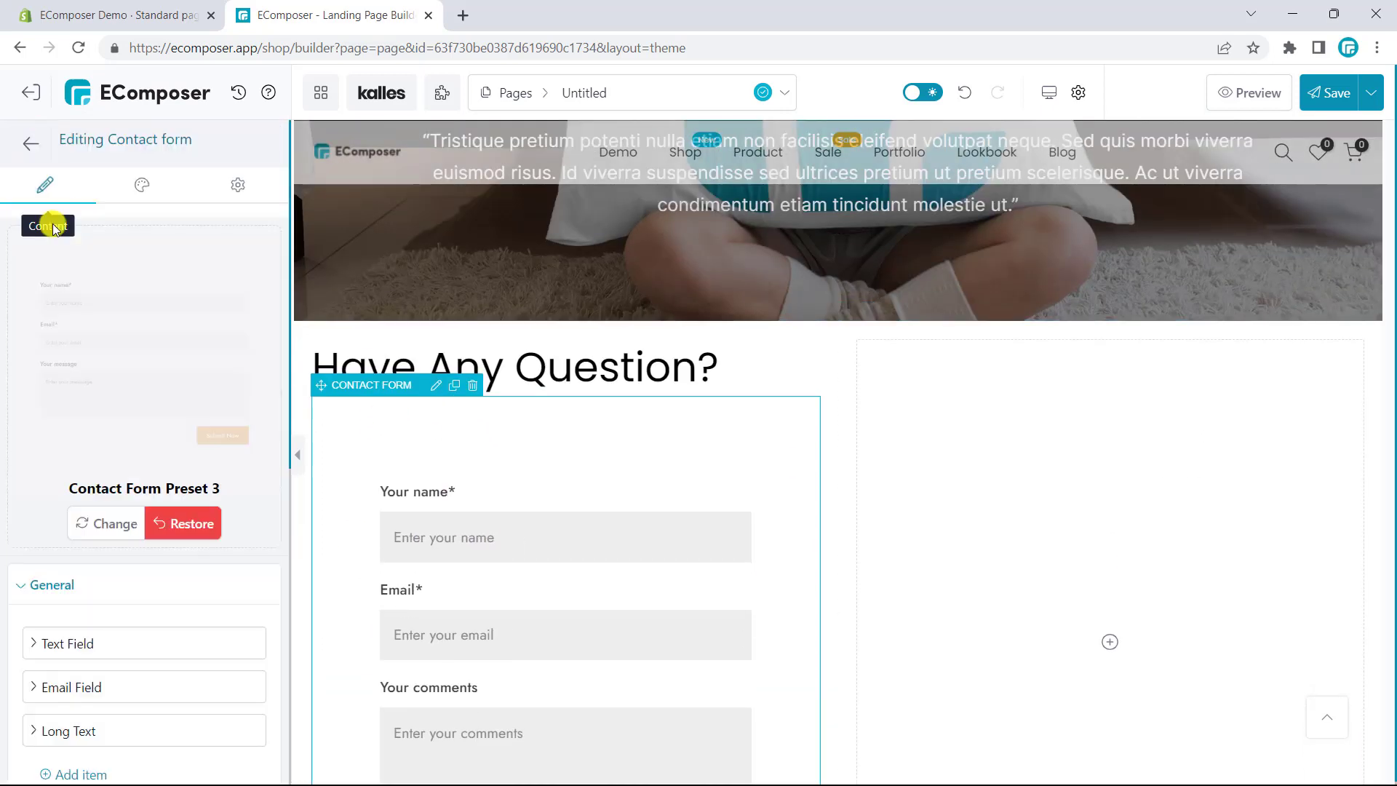
scroll(1088, 439, "down", 1)
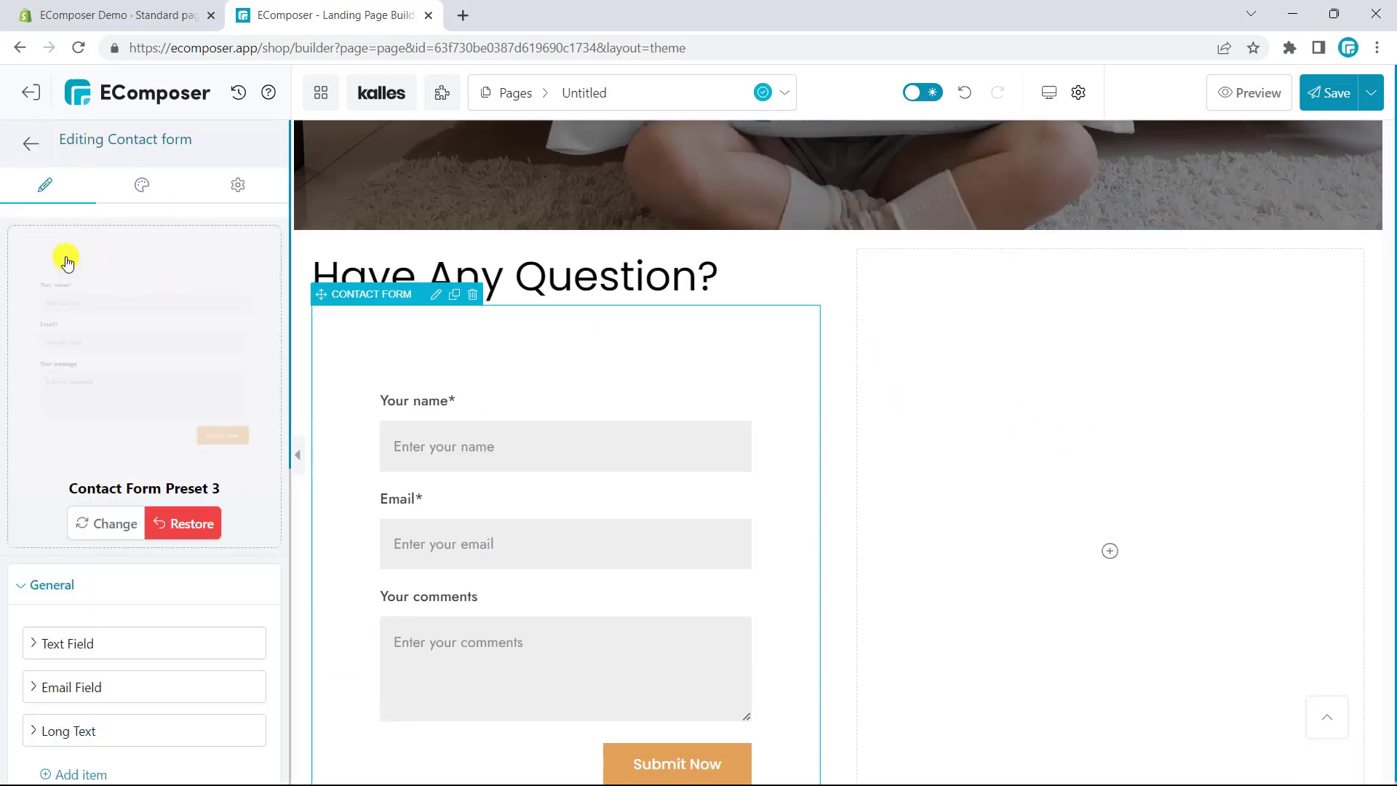
left_click(28, 149)
left_click(84, 182)
Search for 'acc' and drop an Accordion element into the empty right column.
key("ctrl+a")
key("BackSpace")
type("acc")
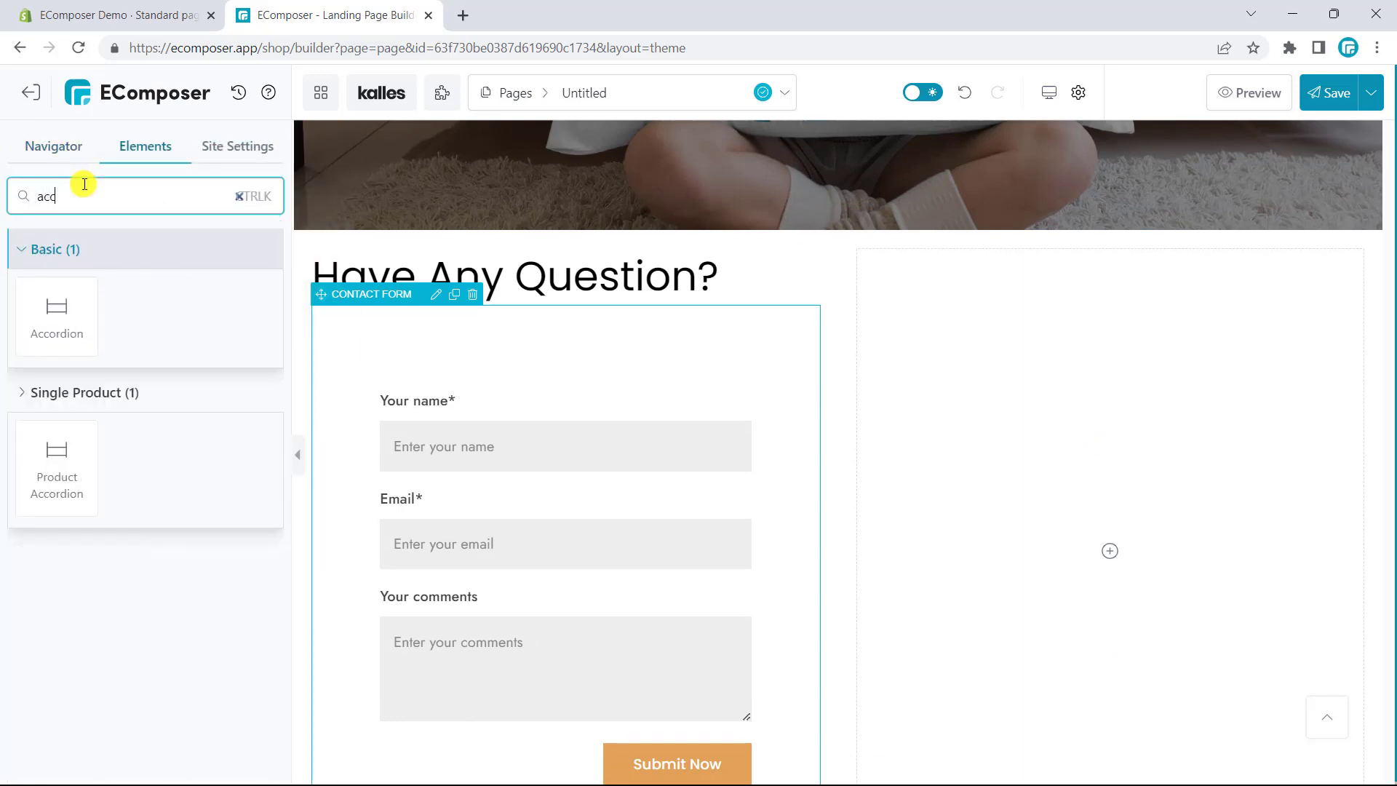
left_click_drag(51, 317, 934, 400)
Apply the teal Accordion preset 1 design to the new accordion.
left_click(163, 271)
scroll(141, 364, "down", 5)
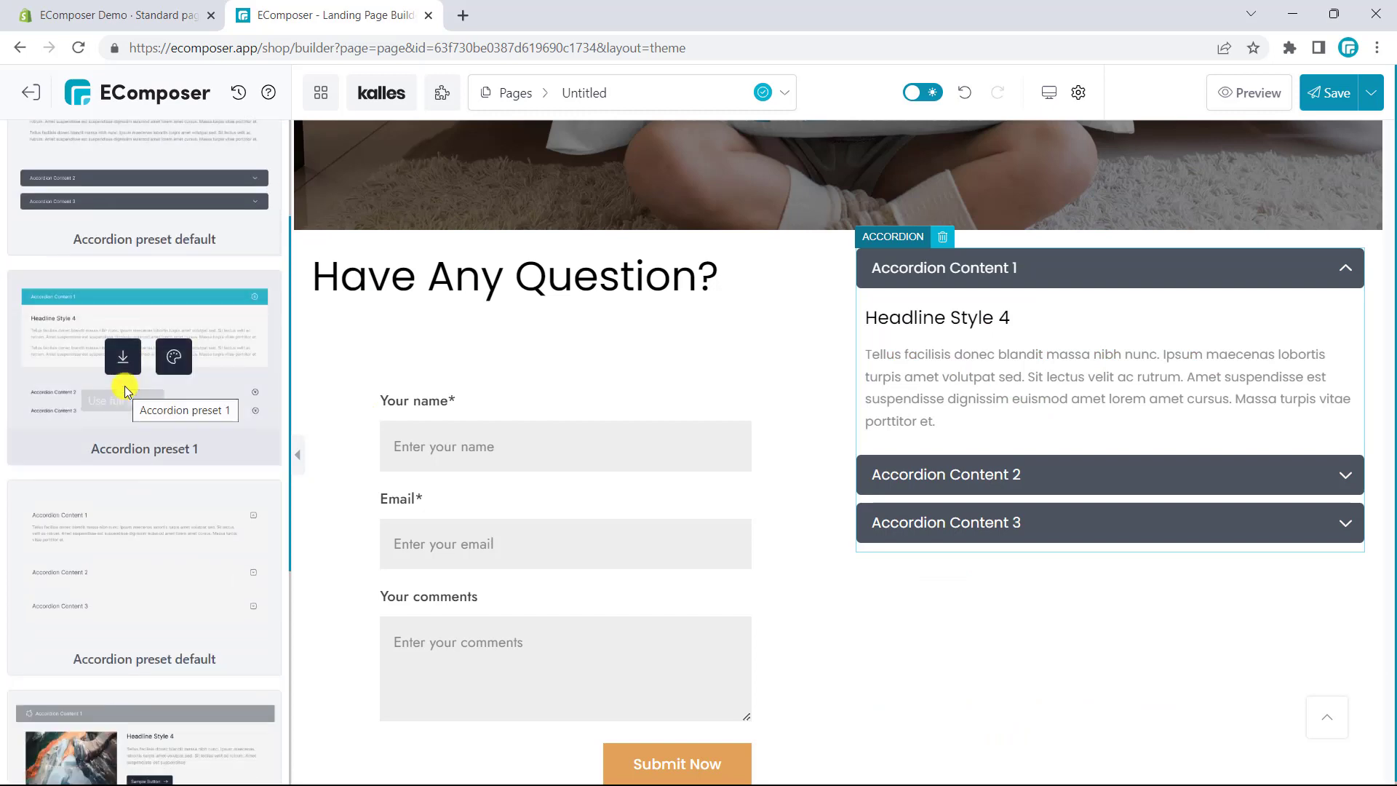
scroll(131, 568, "up", 3)
left_click(115, 363)
scroll(15, 186, "up", 5)
left_click(31, 142)
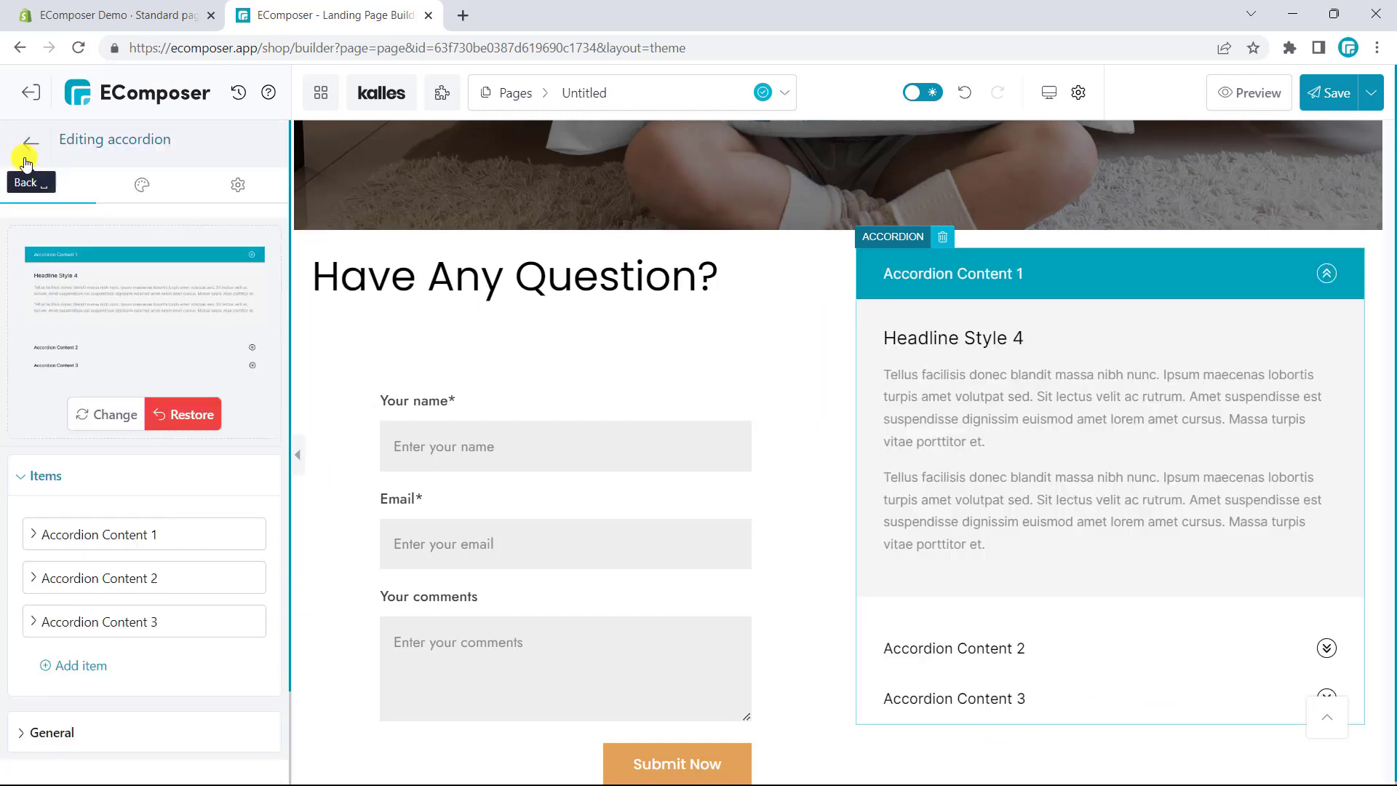
Save and publish the landing page.
scroll(711, 571, "down", 3)
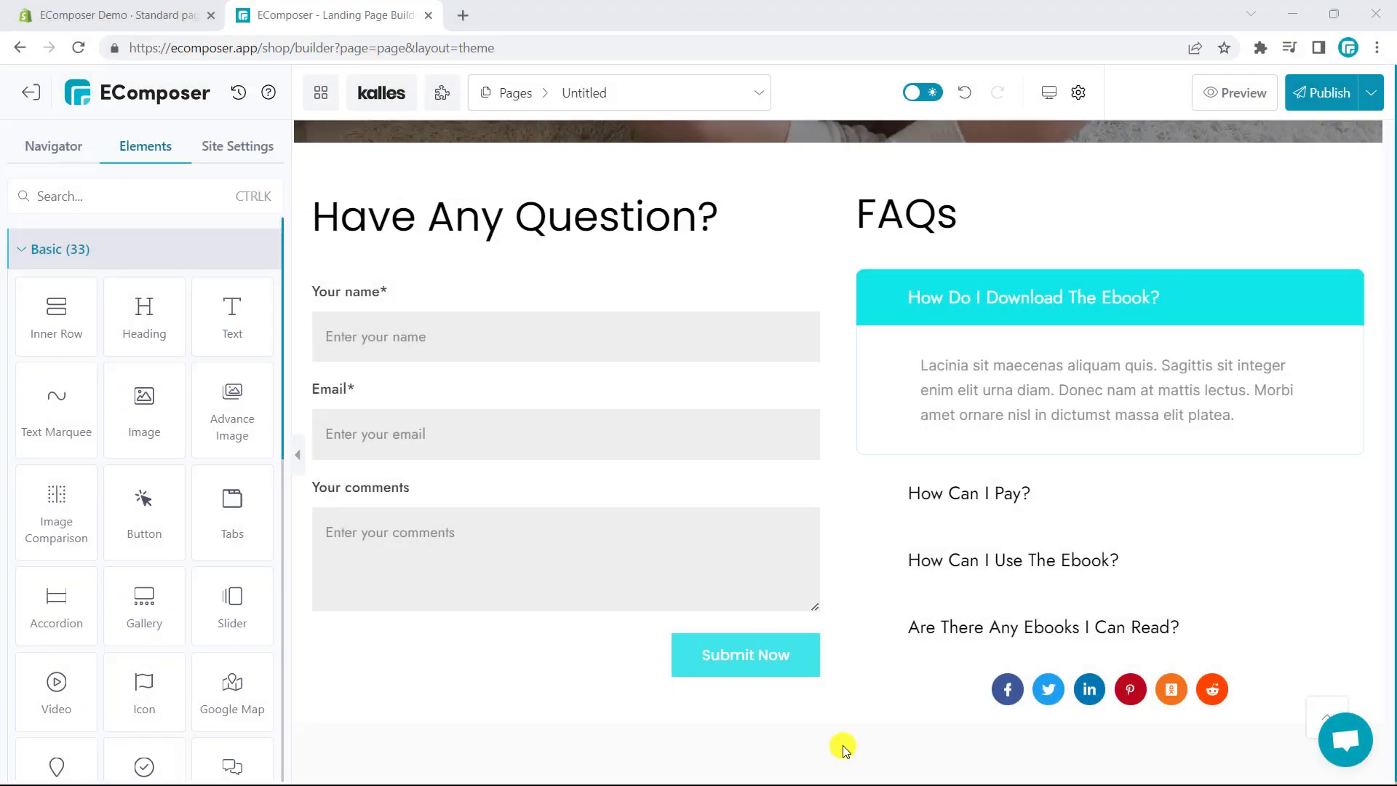
scroll(862, 647, "up", 12)
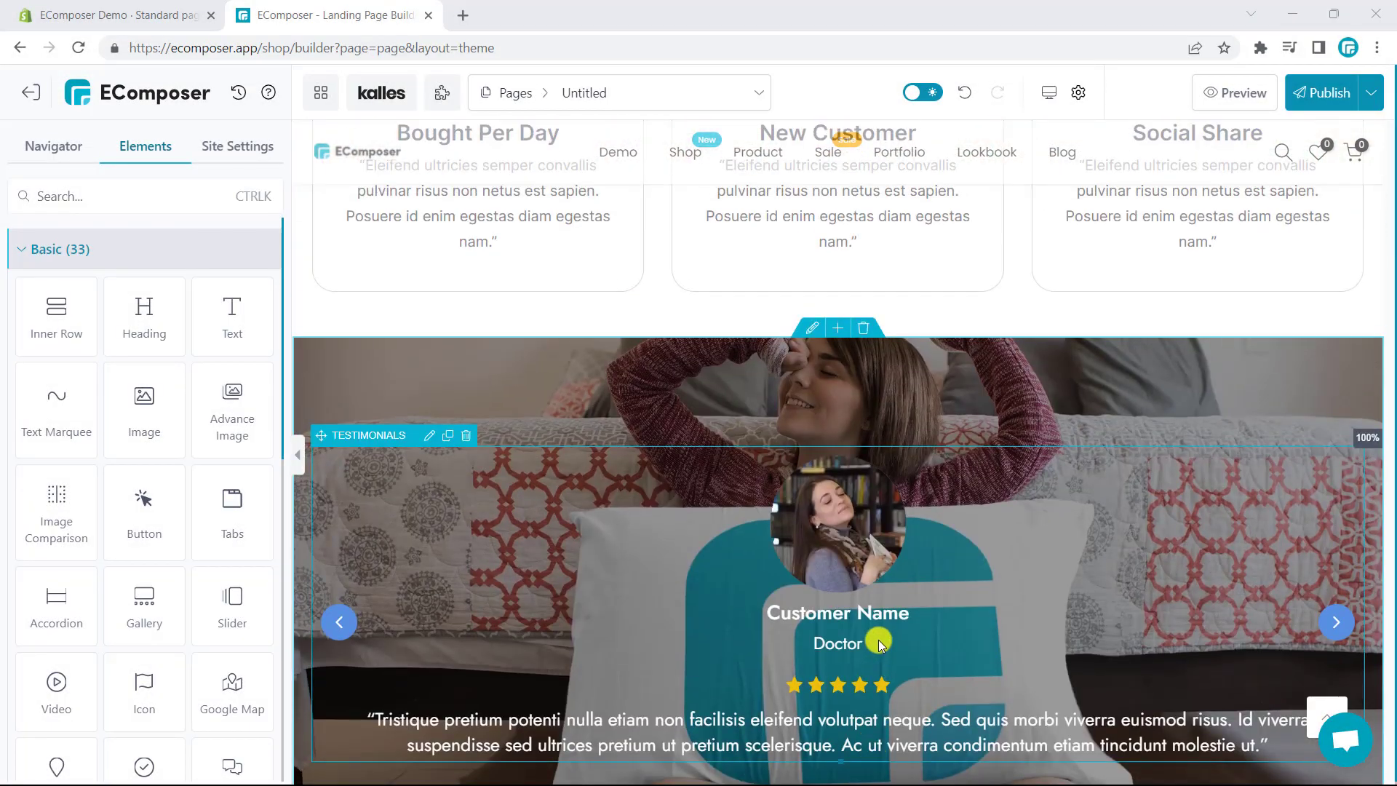
scroll(888, 635, "up", 10)
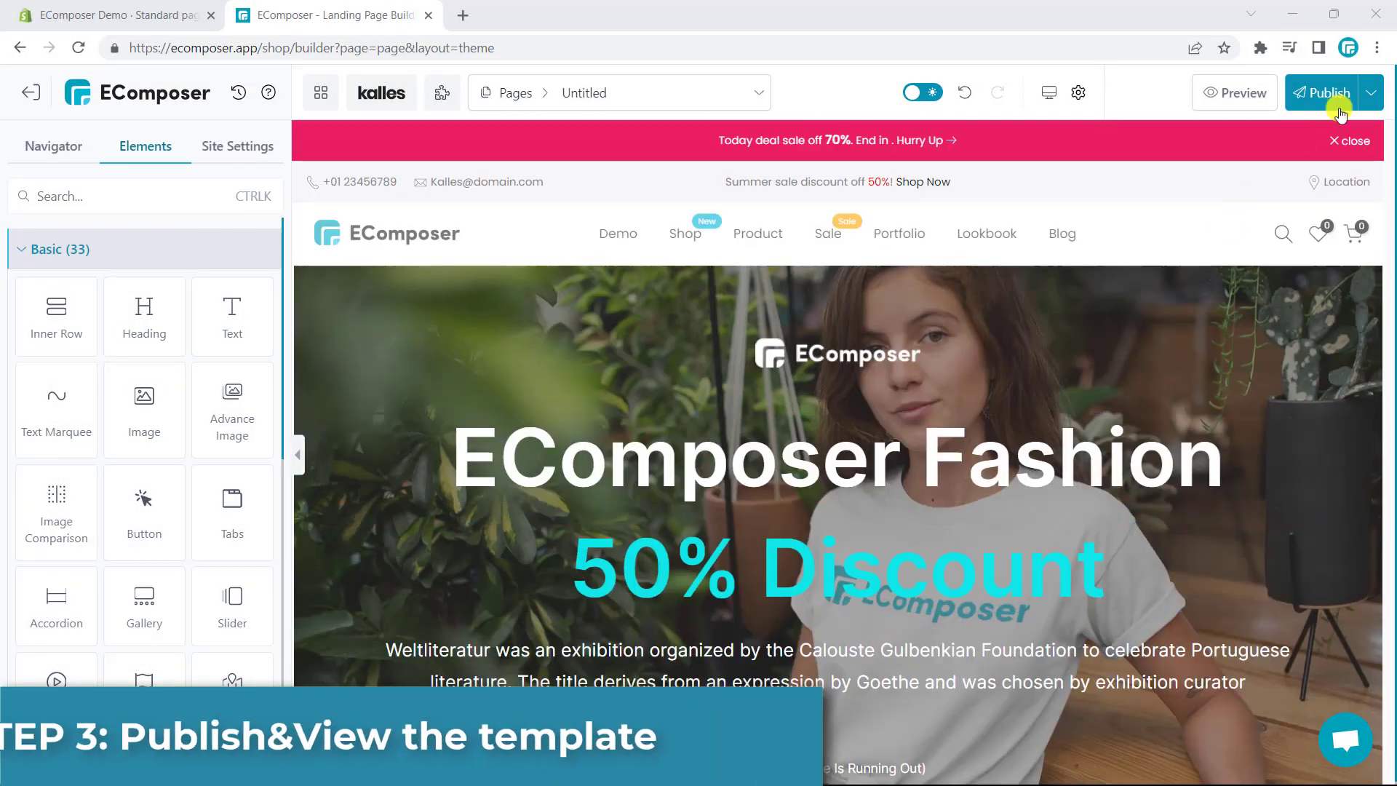
left_click(1341, 106)
left_click(994, 643)
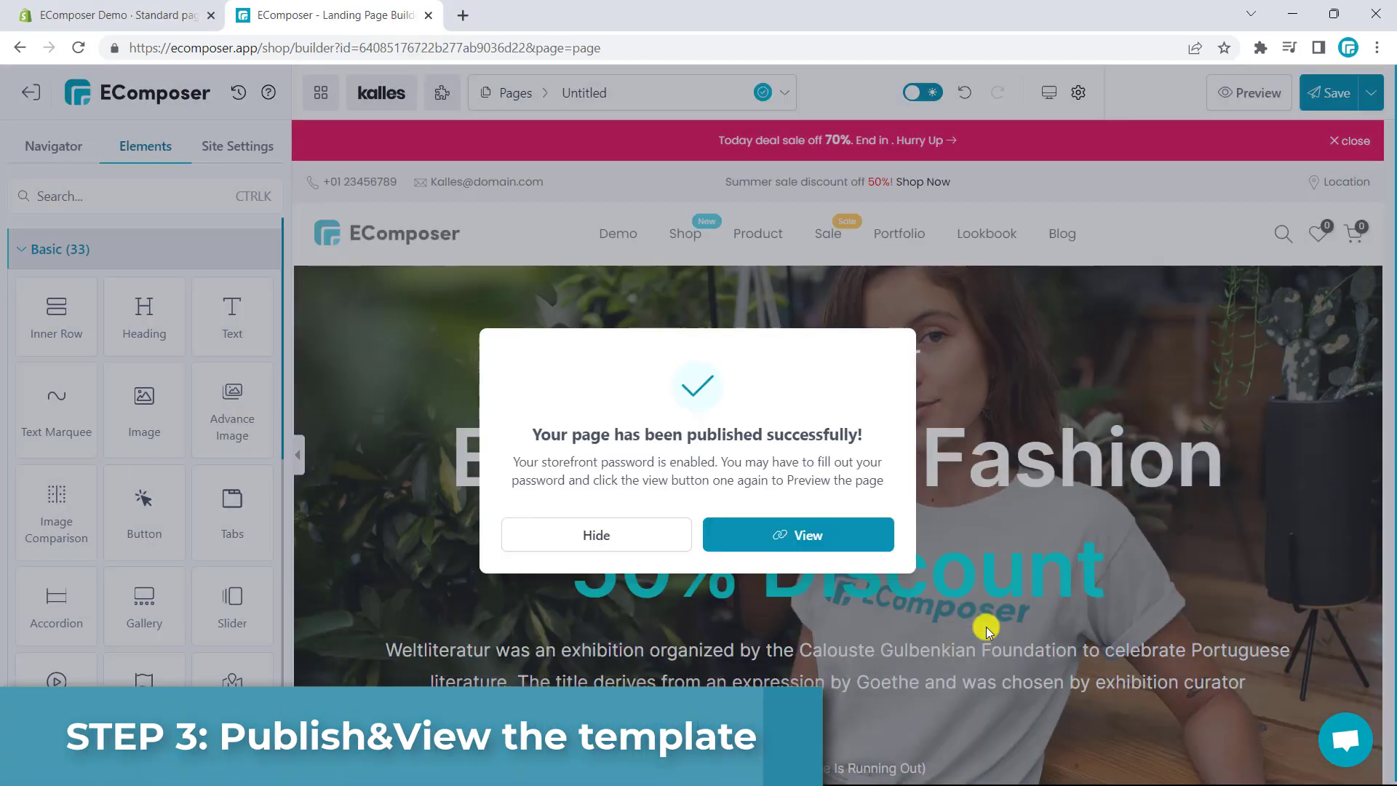
View the published page live on the store and scroll down to the FAQs.
left_click(866, 550)
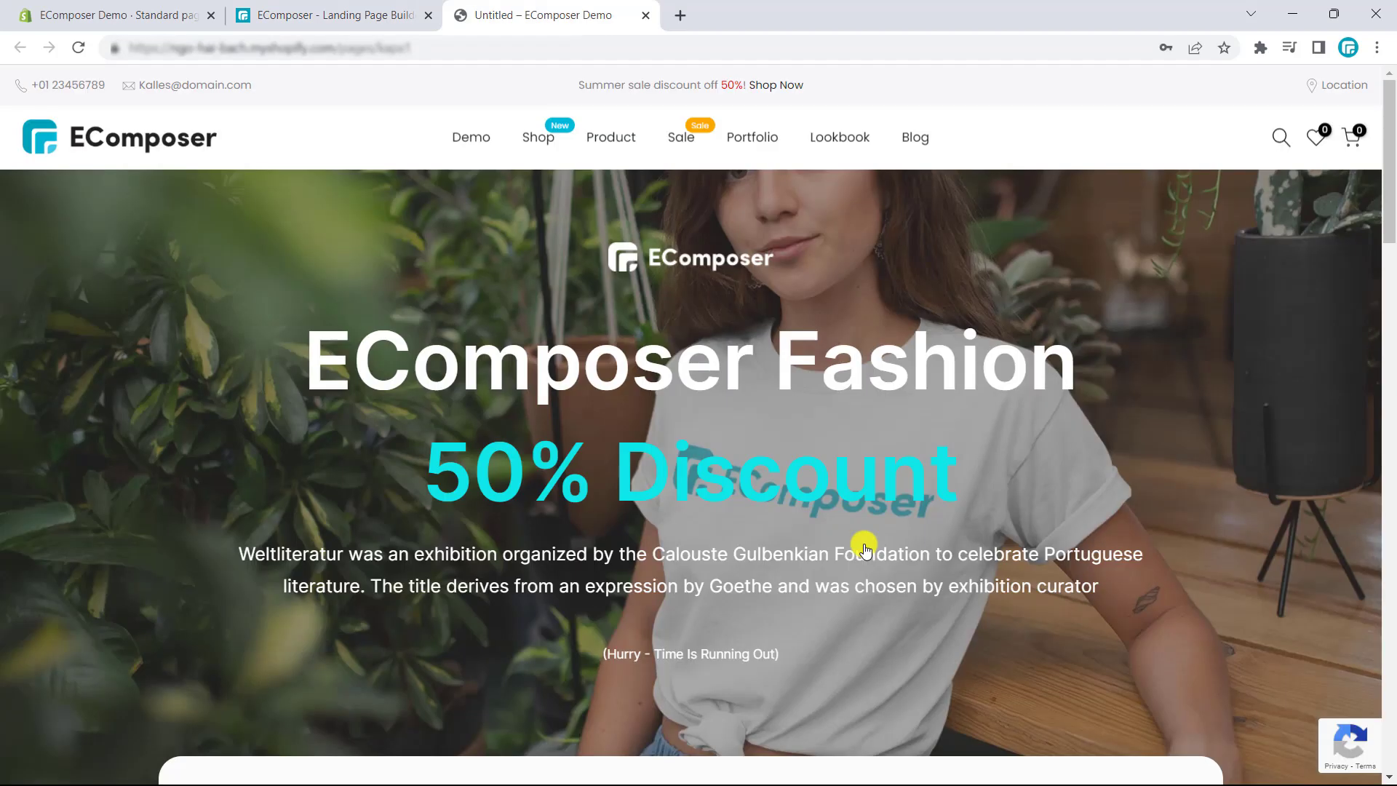
scroll(1220, 470, "down", 15)
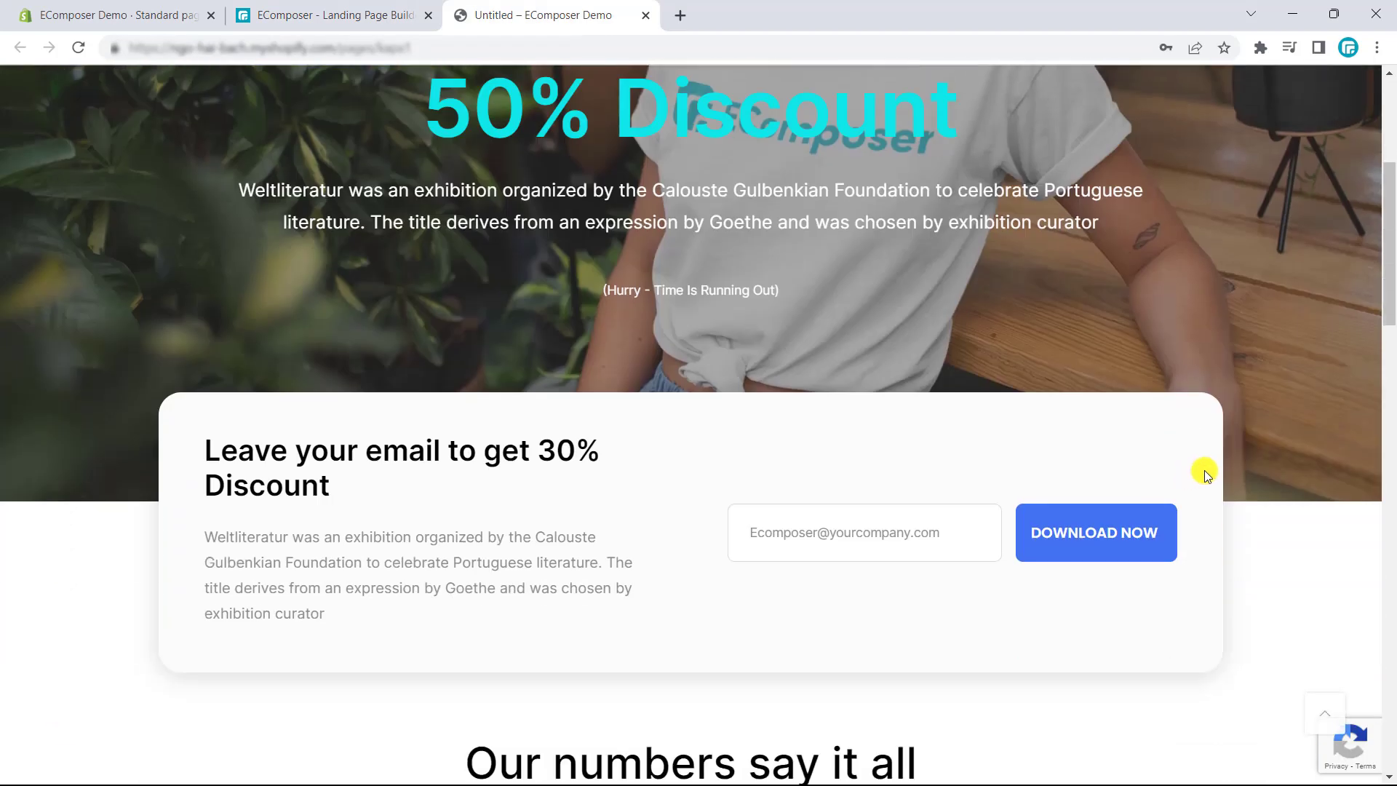
scroll(1239, 470, "down", 10)
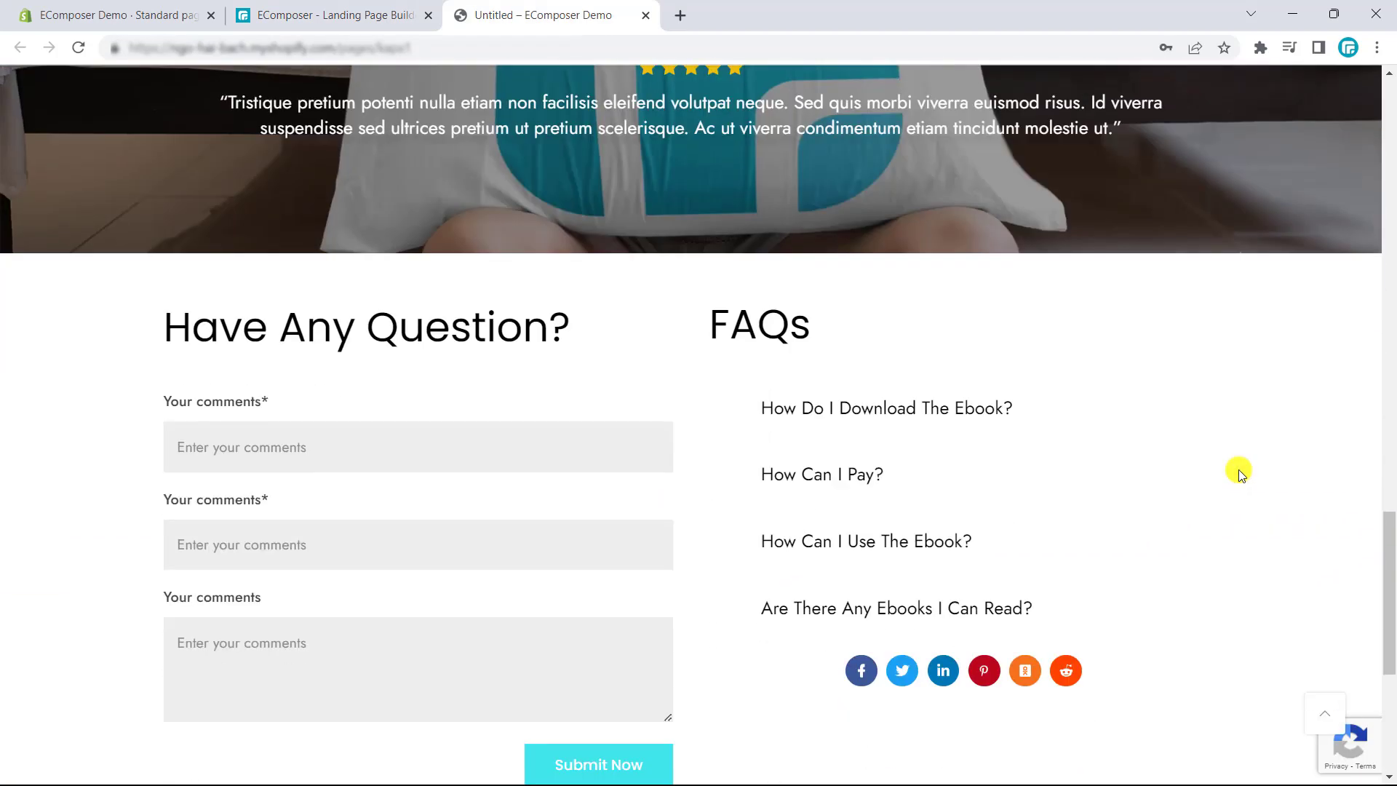
Expand the 'How Do I Download The Ebook?' FAQ answer.
left_click(888, 422)
scroll(870, 502, "up", 8)
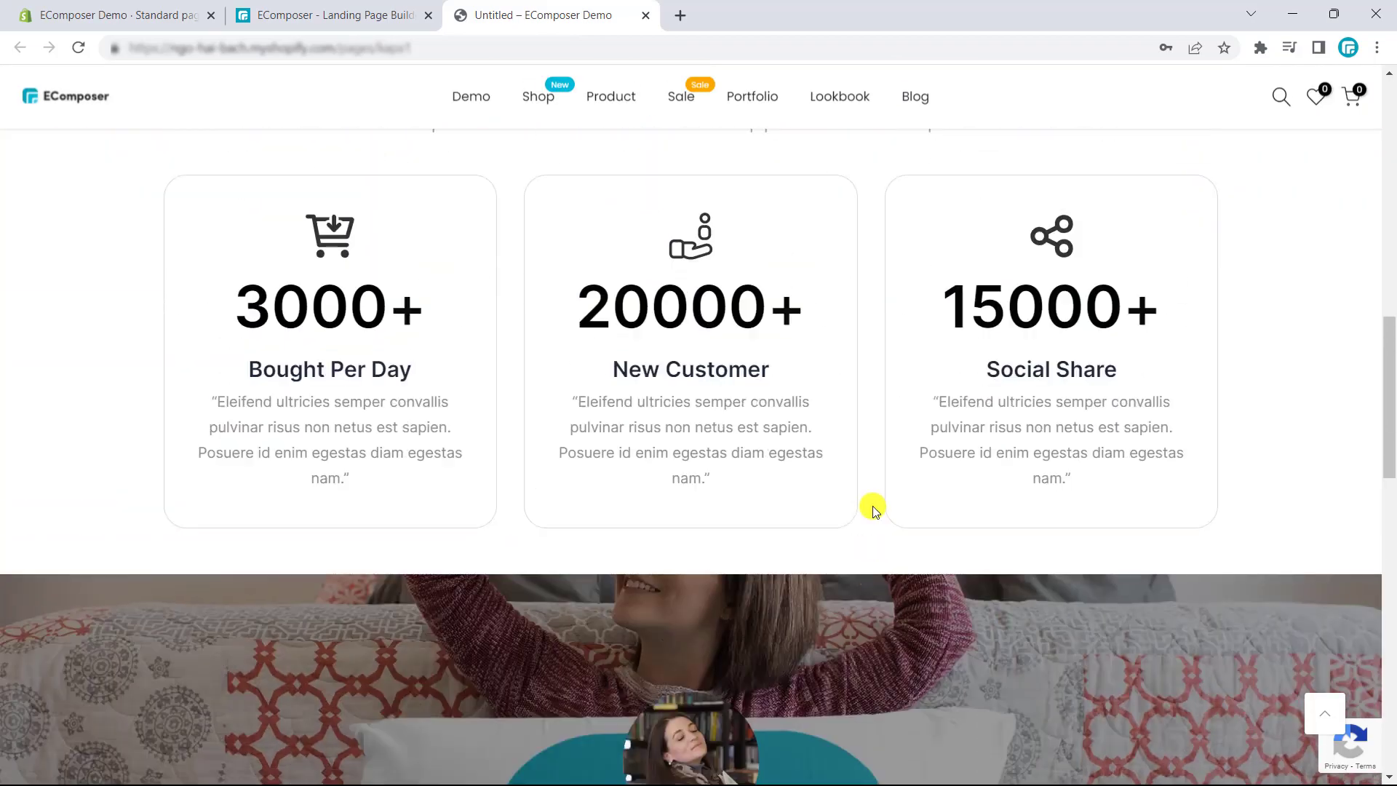
scroll(871, 505, "up", 15)
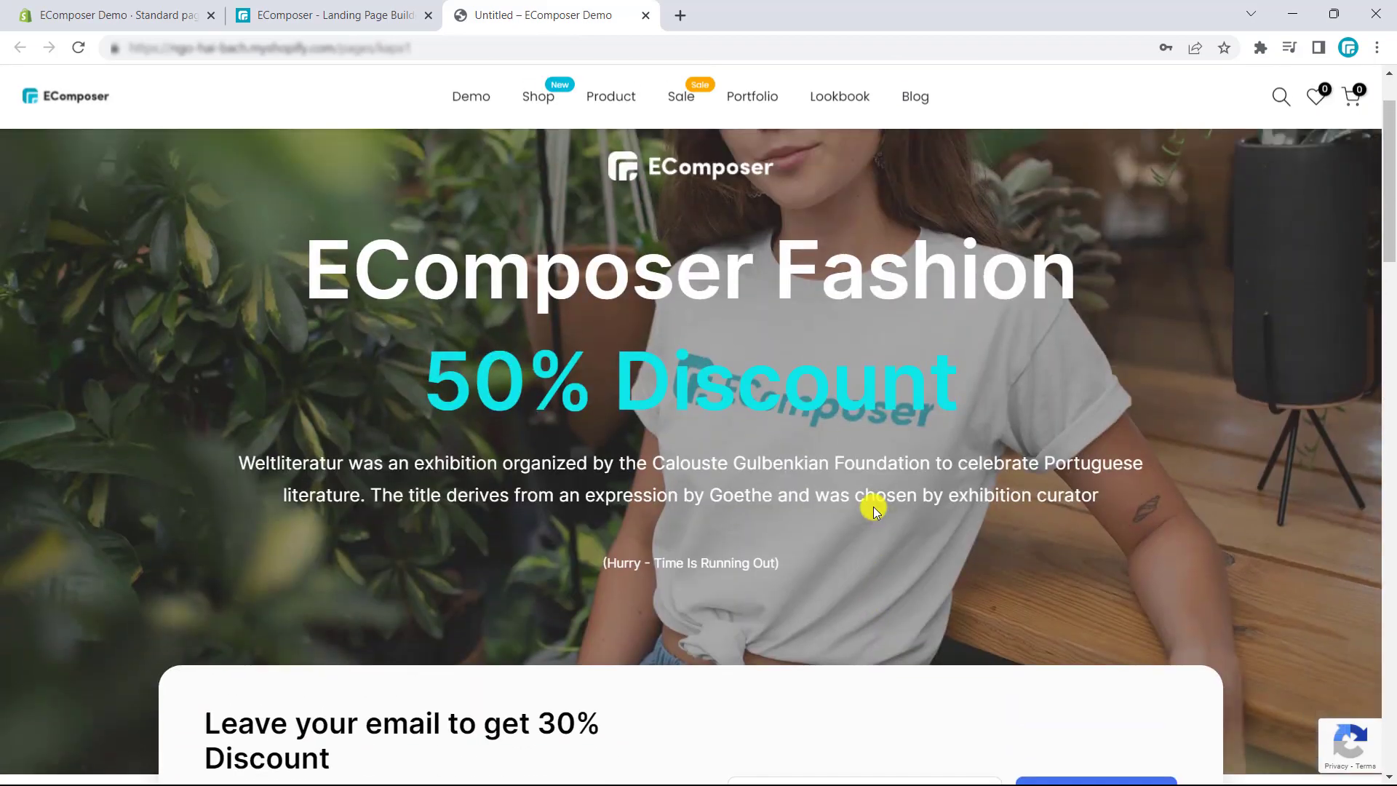